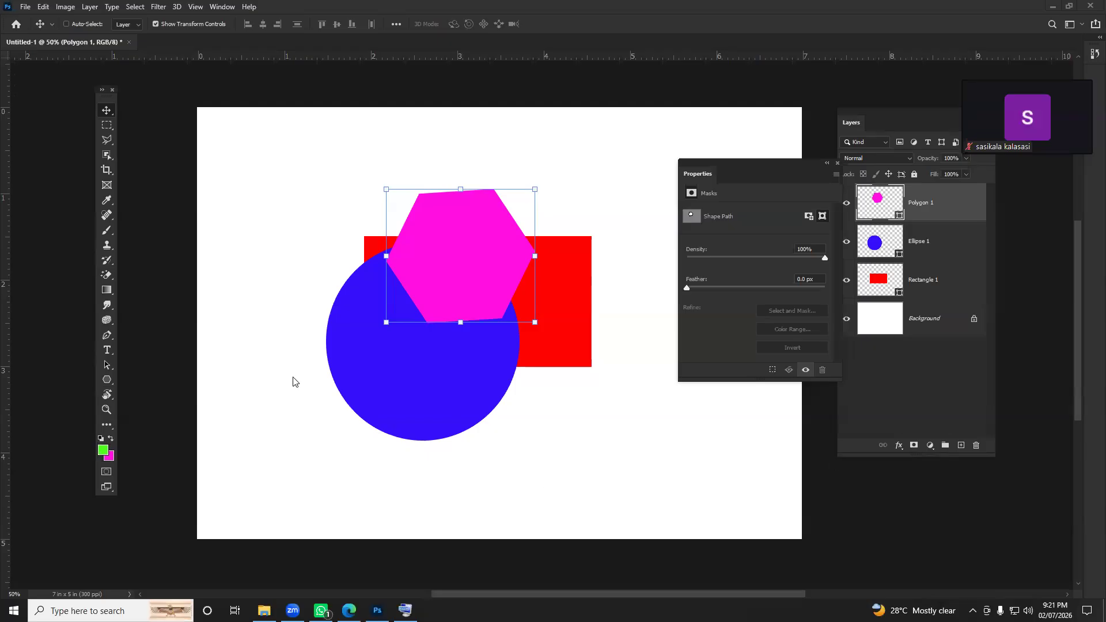
Step: Toggle the Move tool's transform controls off and back on to compare the hexagon with and without its bounding box
left_click(107, 112)
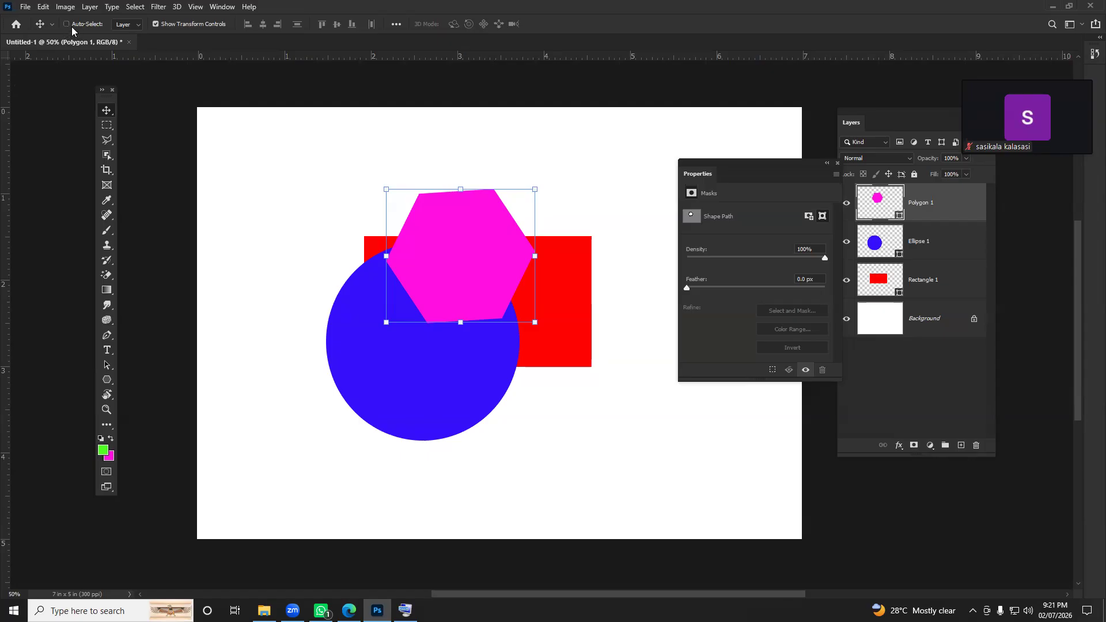
left_click(156, 24)
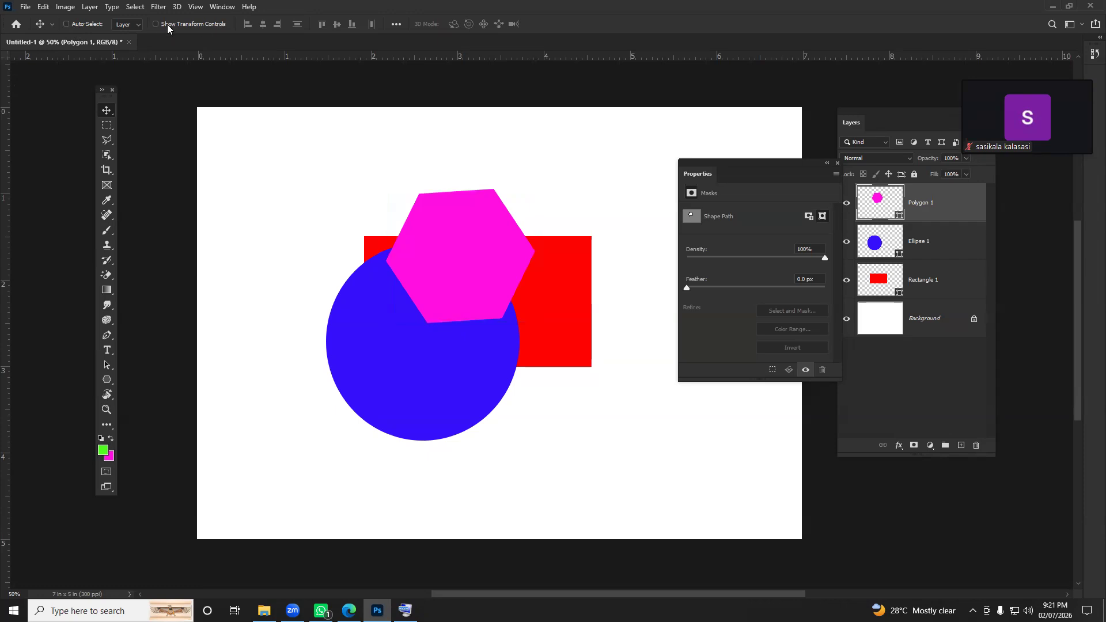
left_click(156, 25)
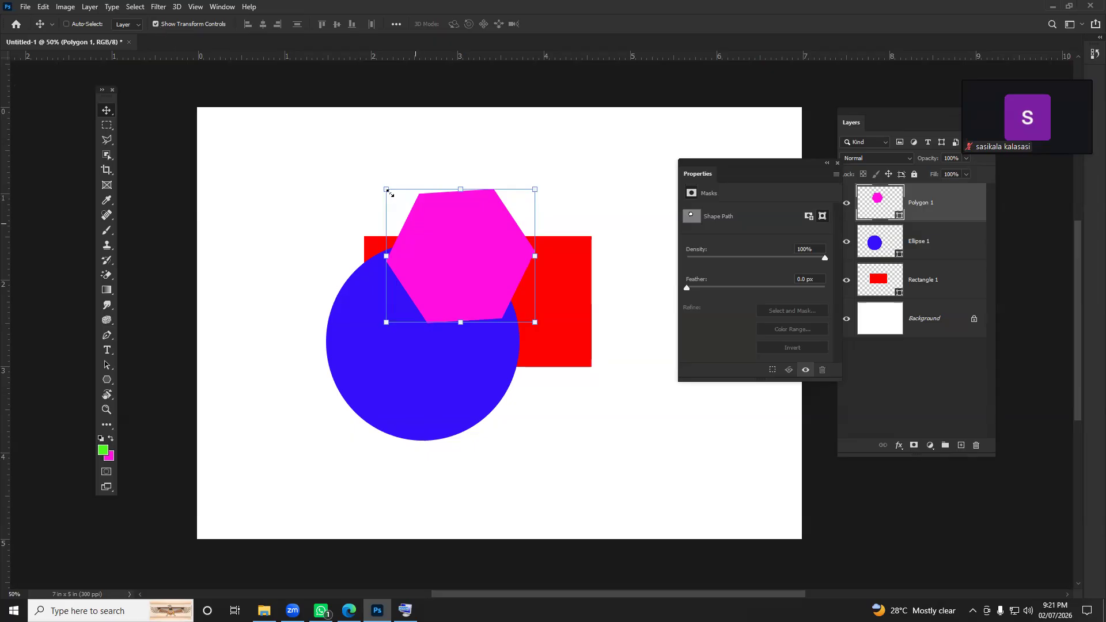
left_click(157, 24)
left_click(159, 24)
left_click(159, 24)
left_click(161, 25)
Step: Move the pink hexagon around the canvas with Auto-Select off
left_click_drag(464, 278, 541, 280)
left_click_drag(341, 286, 504, 271)
mouse_move(421, 370)
left_mouse_down()
mouse_move(505, 369)
mouse_move(422, 370)
left_mouse_up()
left_click_drag(503, 392, 349, 361)
Step: With Auto-Select on, rearrange the red rectangle, pink hexagon and blue circle into an overlapping group, and collapse the Properties panel
left_click(66, 24)
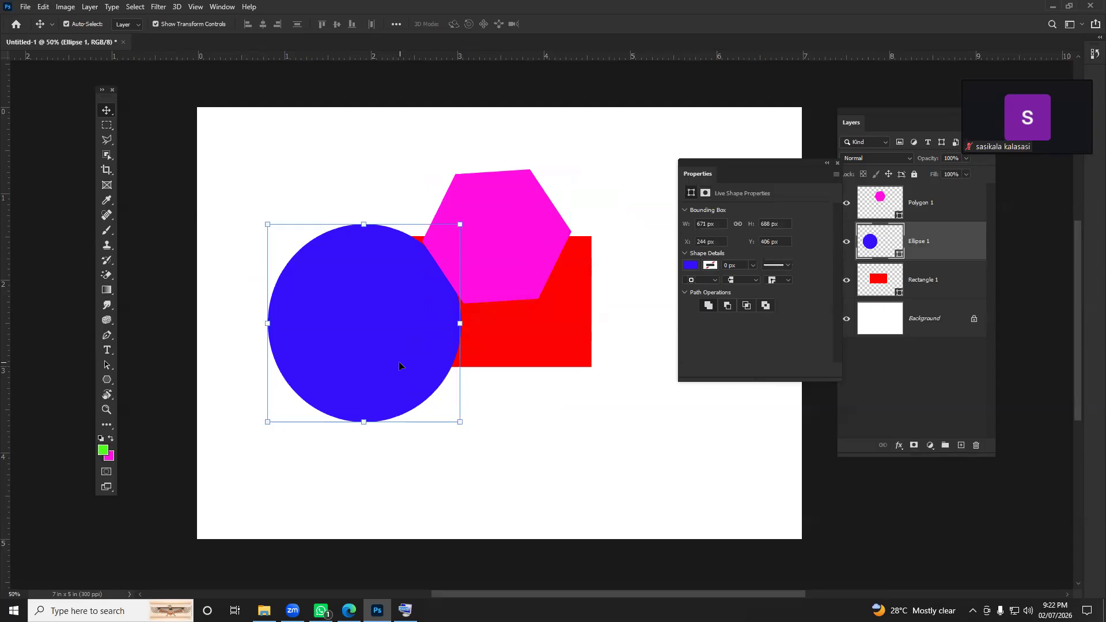
left_click_drag(497, 319, 461, 312)
mouse_move(491, 205)
left_mouse_down()
mouse_move(558, 199)
mouse_move(475, 197)
left_mouse_up()
left_click_drag(383, 297, 507, 325)
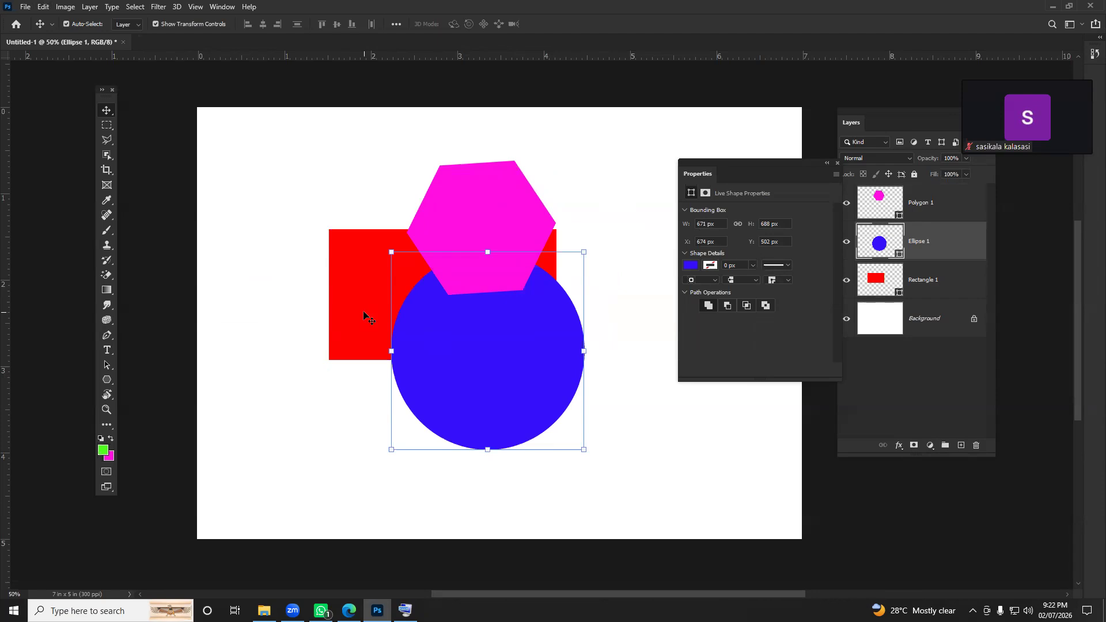
left_click_drag(449, 374, 412, 351)
mouse_move(340, 344)
left_mouse_down()
mouse_move(383, 339)
mouse_move(348, 337)
left_mouse_up()
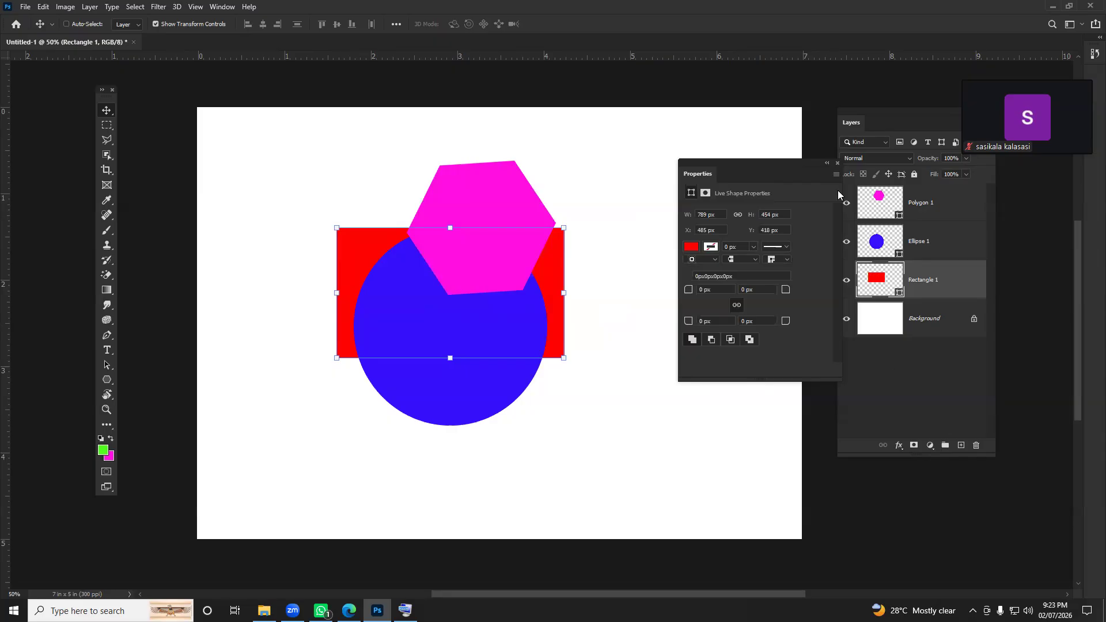
left_click(828, 162)
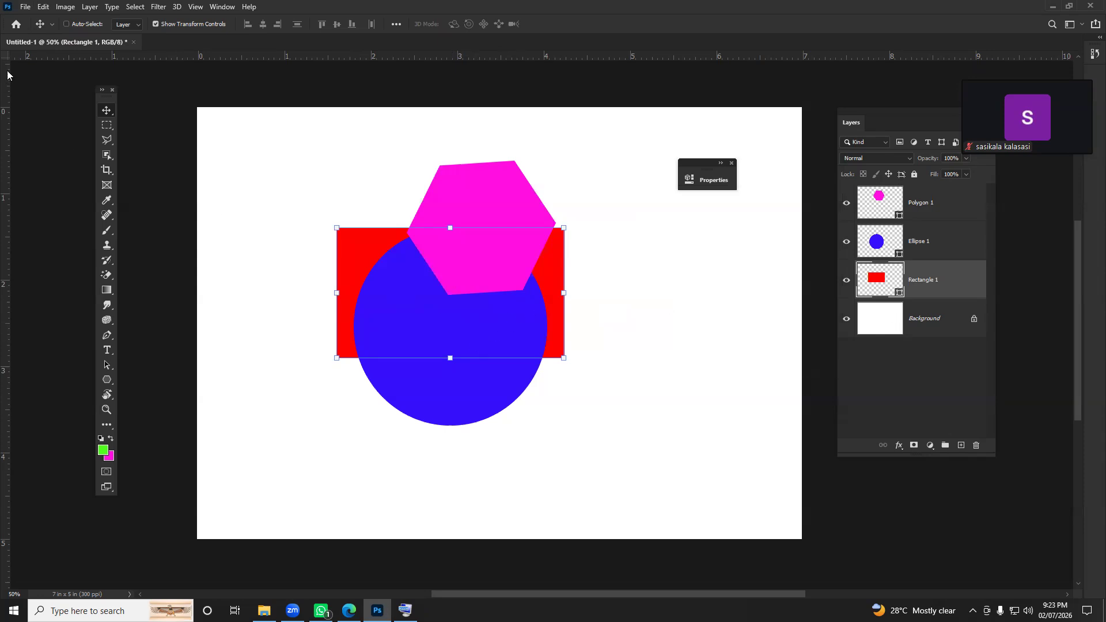
Step: Try rotating the red rectangle counterclockwise with Free Transform, and undo the rotation
key("ctrl+t")
left_click_drag(462, 366, 486, 351)
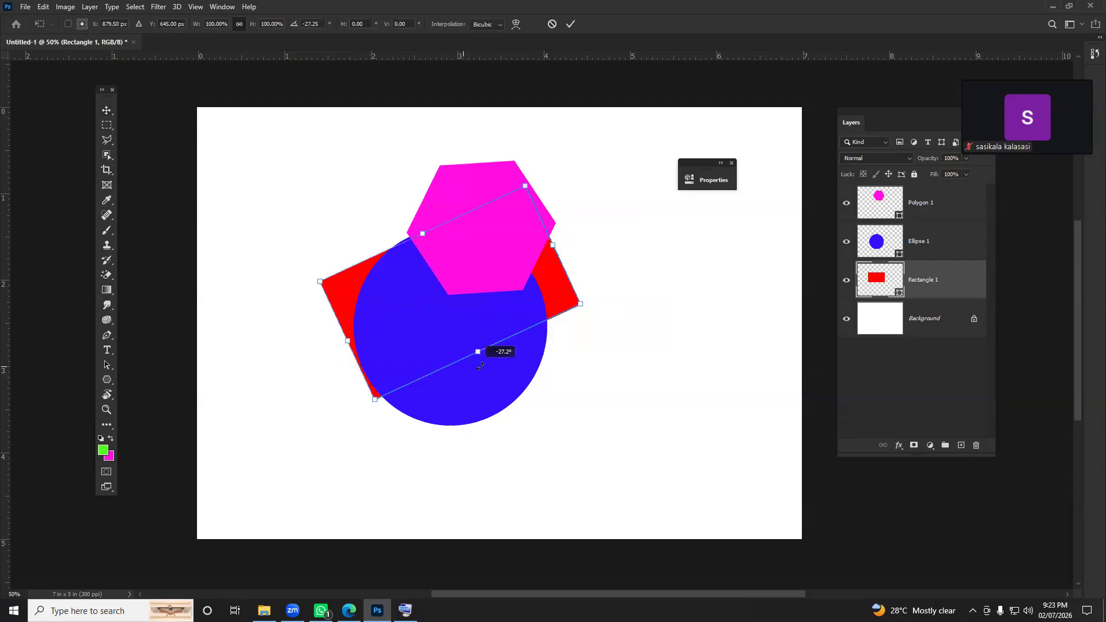
key("Return")
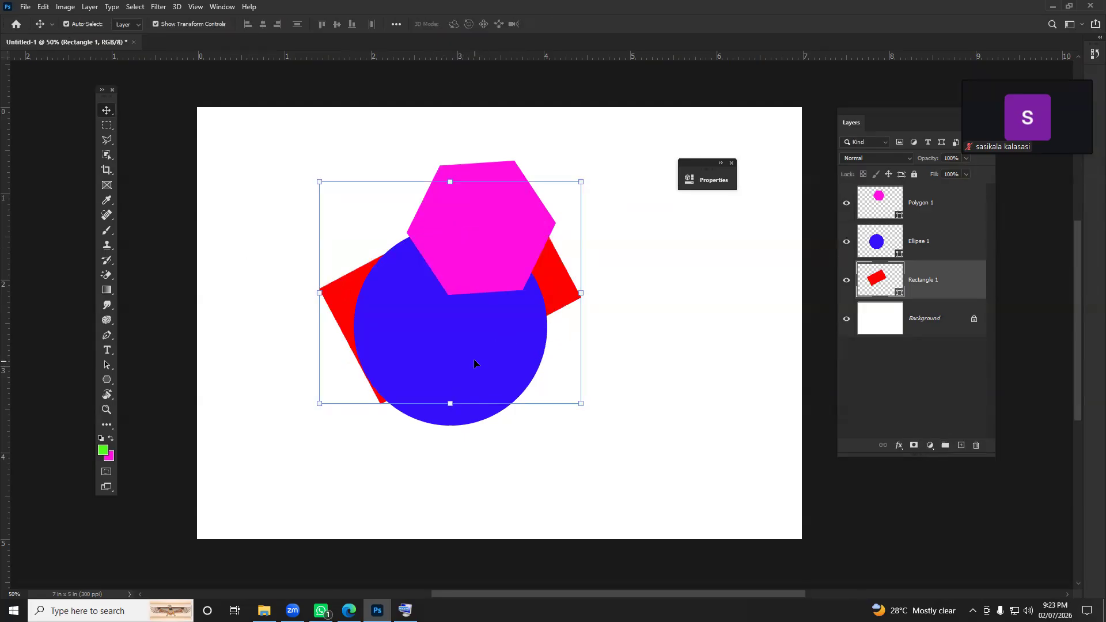
key("ctrl+z")
Step: Shift the blue circle slightly right over the red rectangle and move the pink hexagon up across the rectangle's top edge
left_click_drag(422, 317, 430, 314)
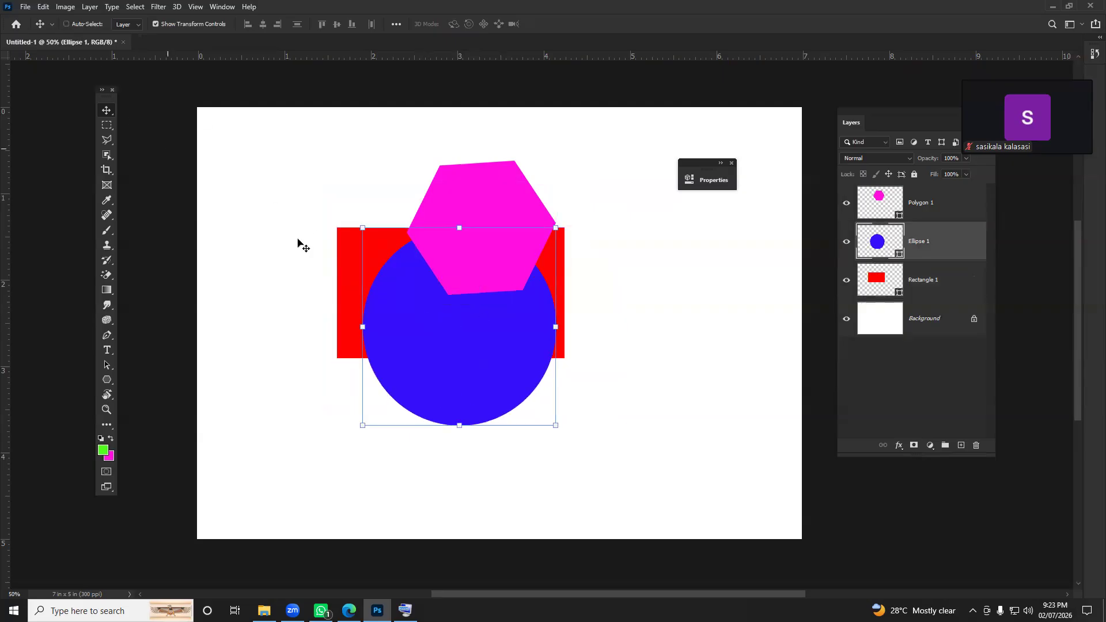
left_click(467, 223)
left_click_drag(444, 239, 465, 227)
left_click_drag(465, 355, 505, 364)
left_click_drag(580, 367, 440, 370)
left_click_drag(341, 292, 354, 284)
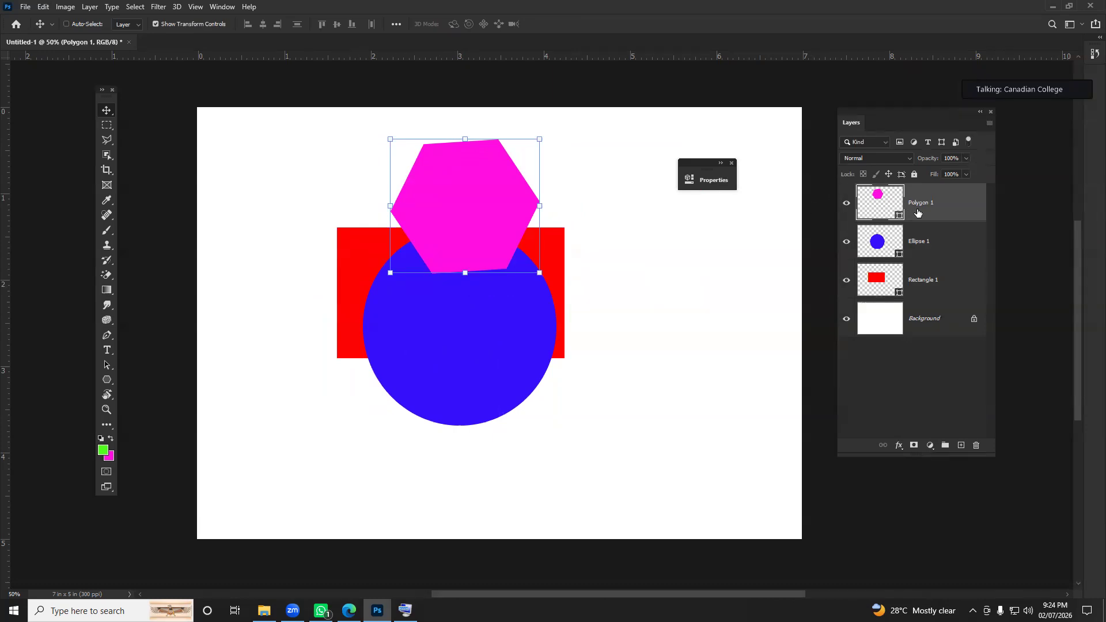
Step: Reposition the Layers panel and move the pink hexagon slightly down over the blue circle
mouse_move(856, 122)
left_mouse_down()
mouse_move(844, 116)
mouse_move(864, 120)
left_mouse_up()
left_click_drag(484, 194, 478, 214)
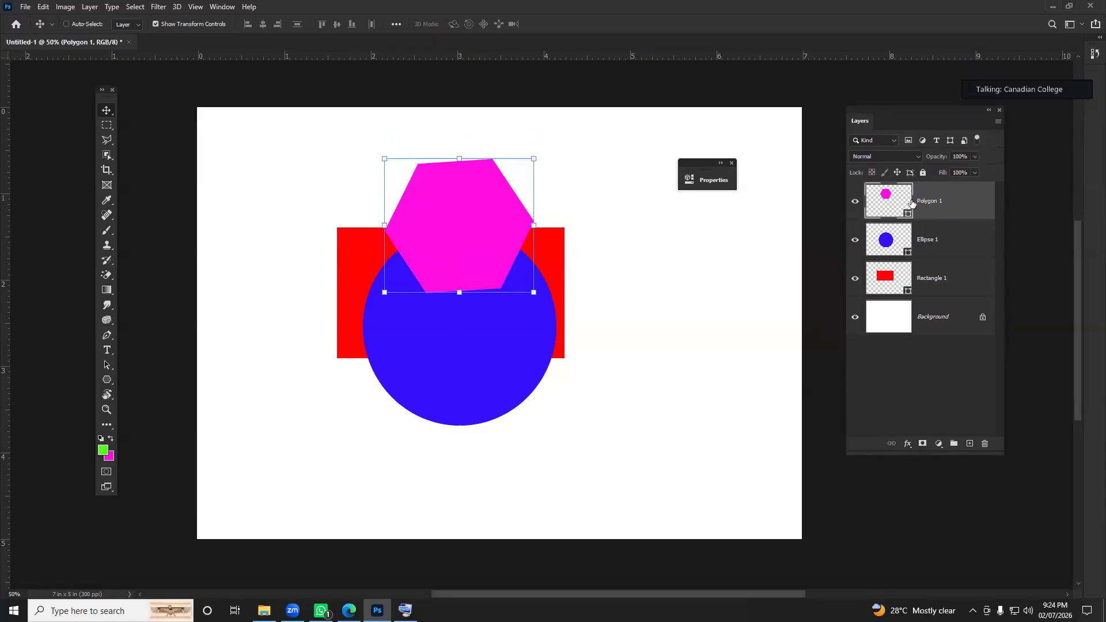
left_click_drag(474, 242, 487, 212)
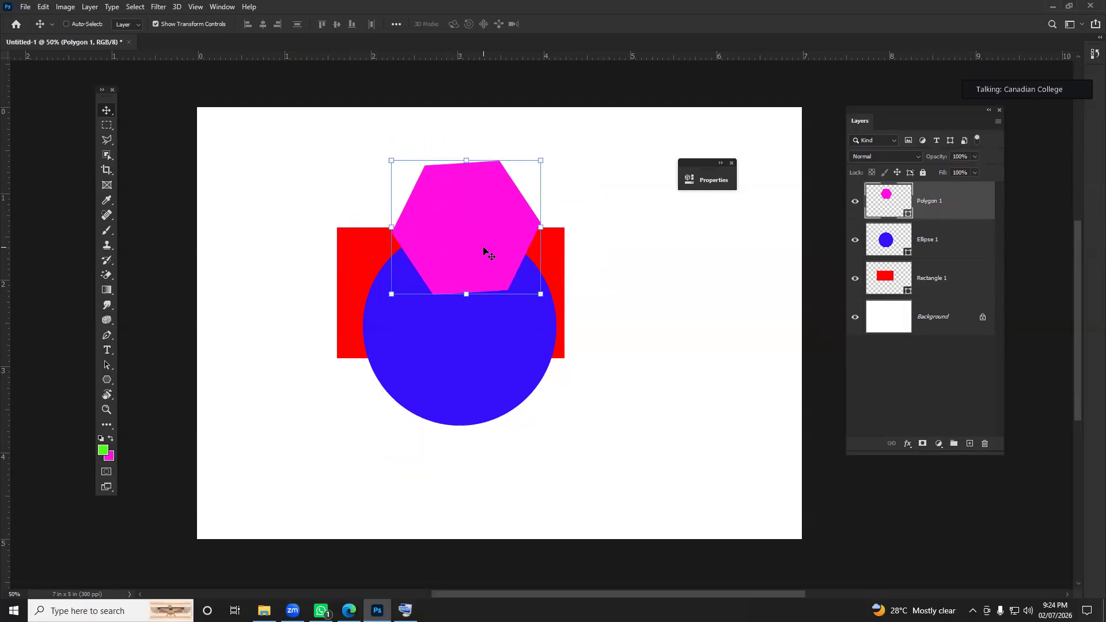
Step: Scale the pink hexagon down slightly and position it over the upper part of the blue circle
mouse_move(540, 294)
left_mouse_down()
mouse_move(657, 390)
mouse_move(524, 294)
left_mouse_up()
key("Return")
mouse_move(429, 238)
left_mouse_down()
mouse_move(522, 239)
mouse_move(419, 242)
left_mouse_up()
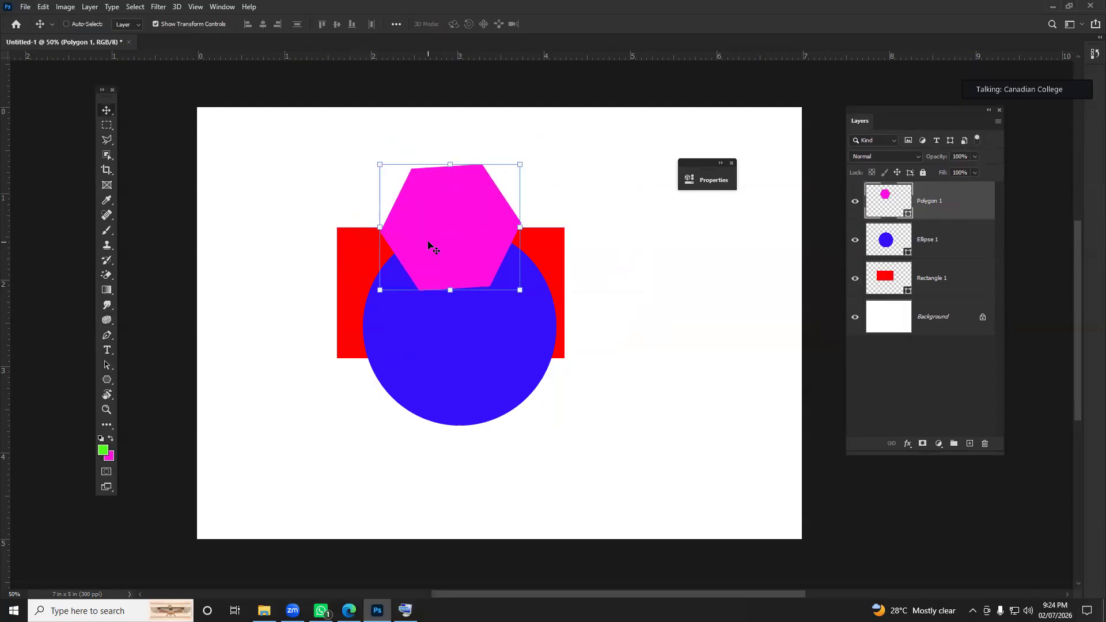
left_click_drag(456, 370, 562, 367)
left_click_drag(522, 366, 443, 369)
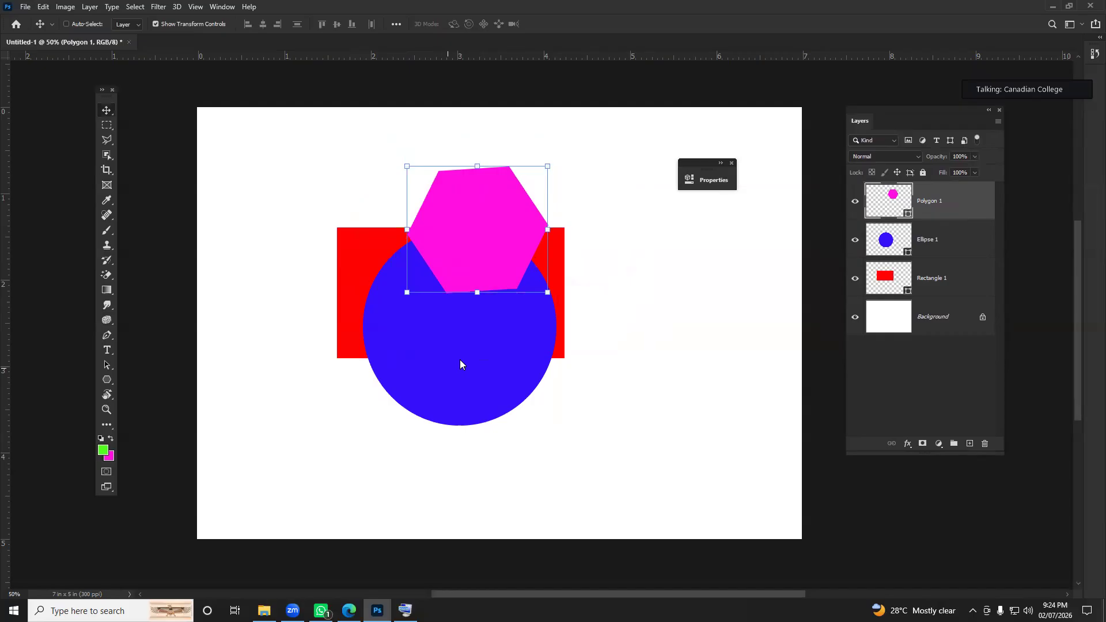
Step: Select the Ellipse 1 layer and move the blue circle right until it extends past the red rectangle's right edge
left_click(934, 243)
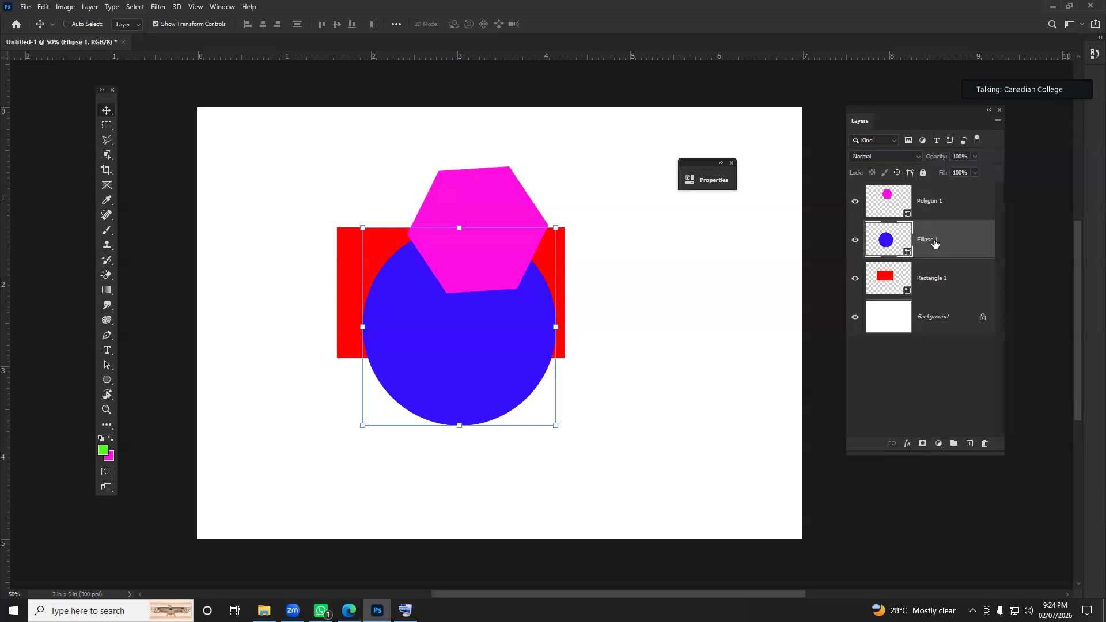
mouse_move(511, 388)
left_mouse_down()
mouse_move(773, 376)
mouse_move(452, 378)
mouse_move(495, 387)
left_mouse_up()
mouse_move(492, 199)
left_mouse_down()
mouse_move(493, 183)
mouse_move(487, 193)
mouse_move(469, 181)
mouse_move(482, 182)
left_mouse_up()
left_click_drag(465, 371, 495, 384)
left_click_drag(341, 316, 332, 316)
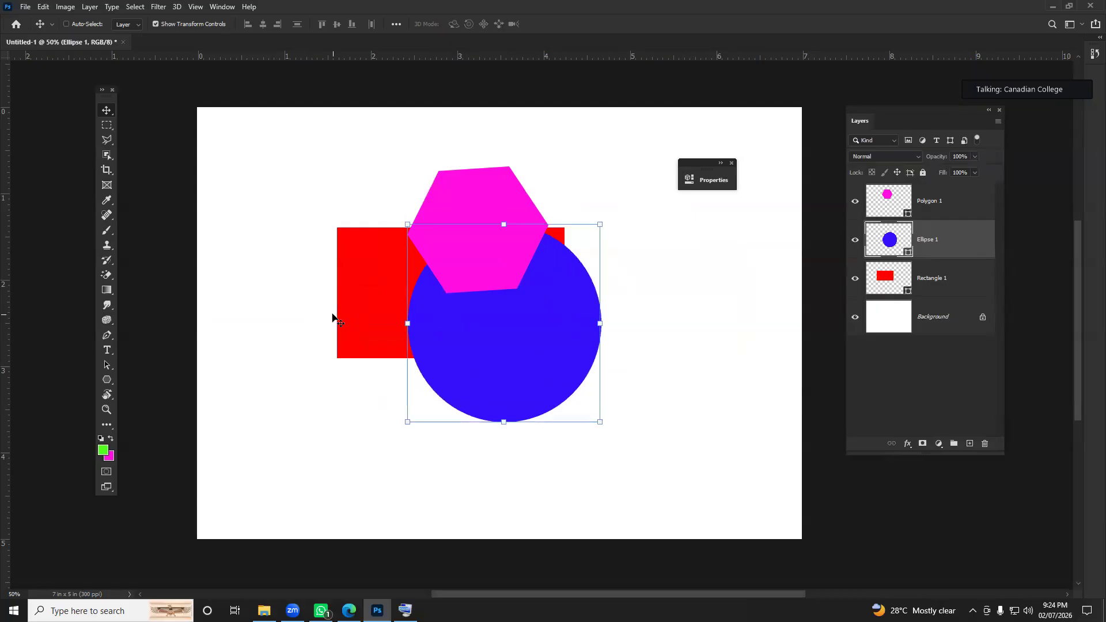
Step: Select the Rectangle 1 layer and move the red rectangle down and right so it sits centered behind the blue circle
left_click(939, 281)
left_click_drag(401, 304, 396, 337)
left_click_drag(411, 434, 390, 326)
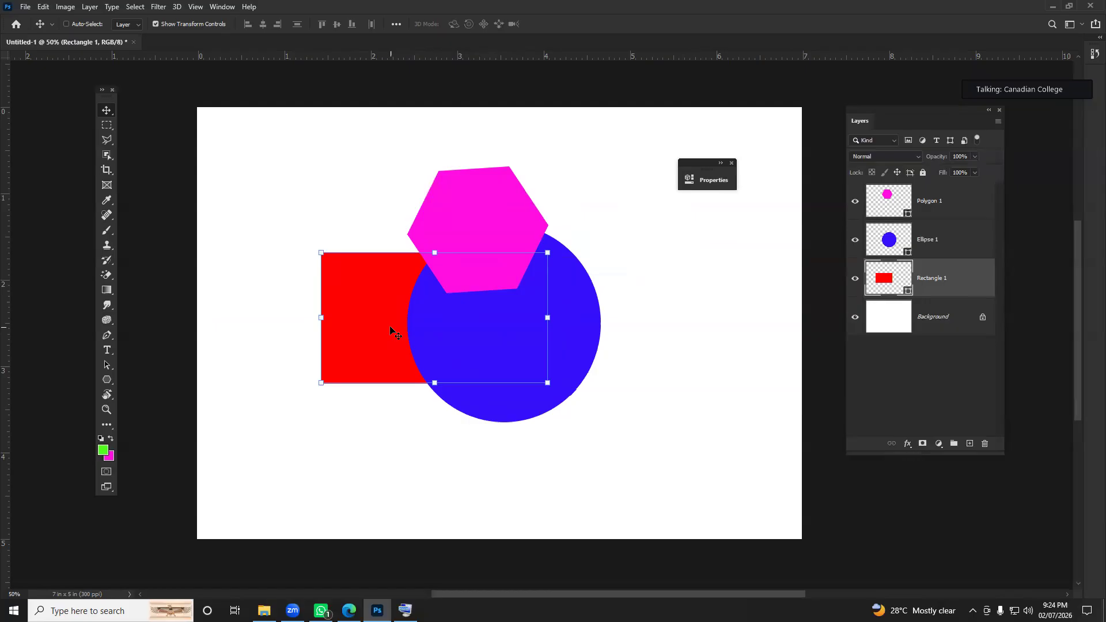
left_click_drag(496, 324, 548, 321)
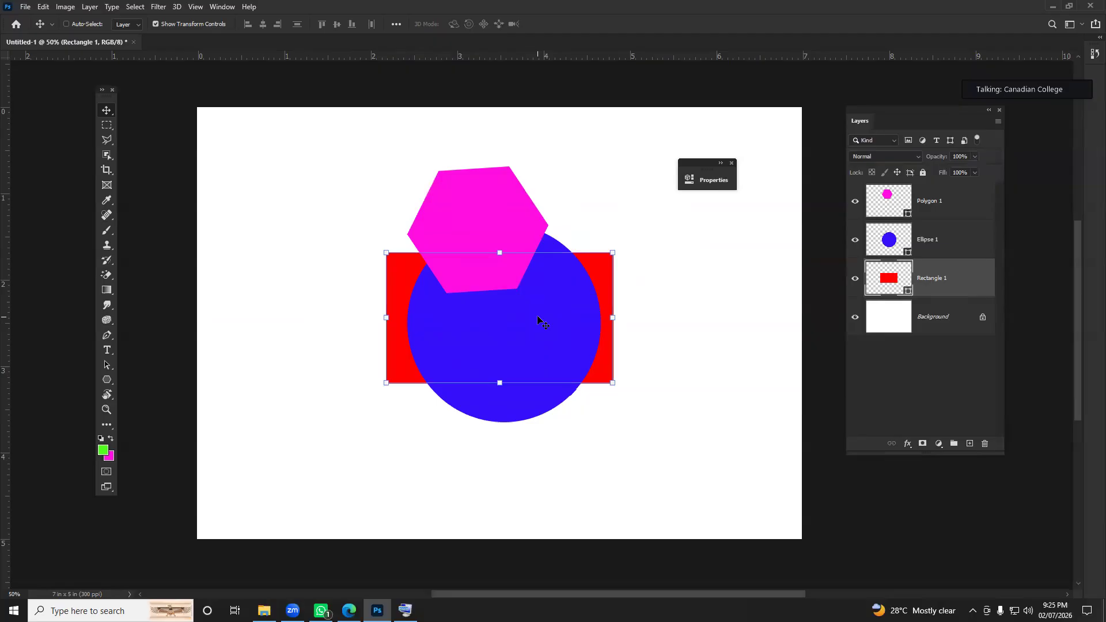
Step: Place the photo pexels-bm-capture-2232981q from the effects folder on the canvas and move it over the red rectangle
left_click(264, 611)
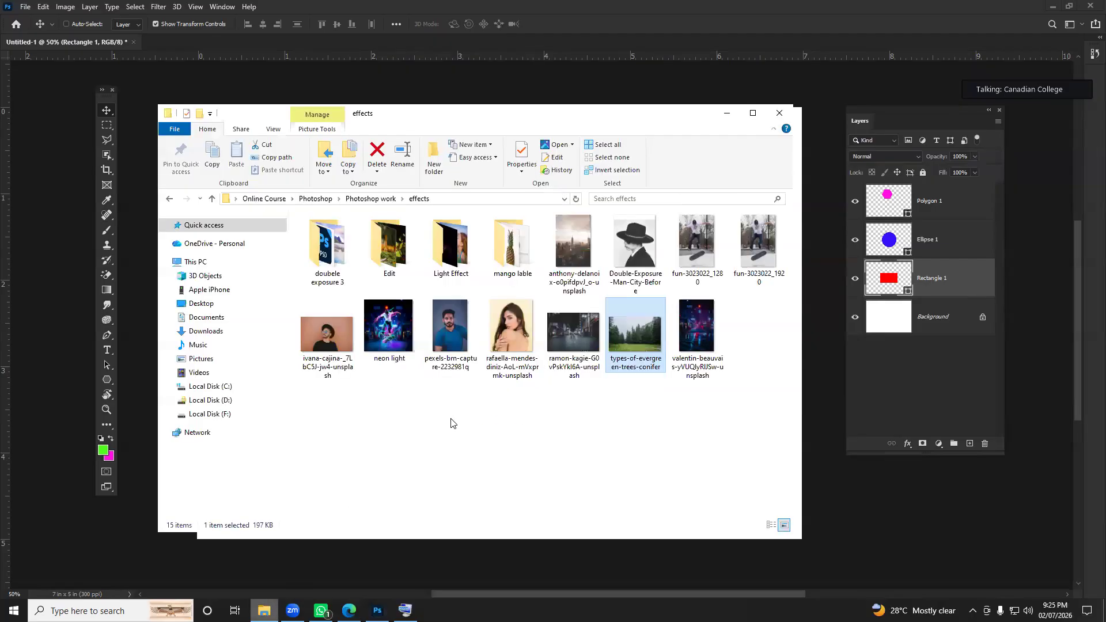
left_click(449, 331)
left_click_drag(285, 557, 223, 539)
left_click_drag(640, 324, 431, 390)
key("Return")
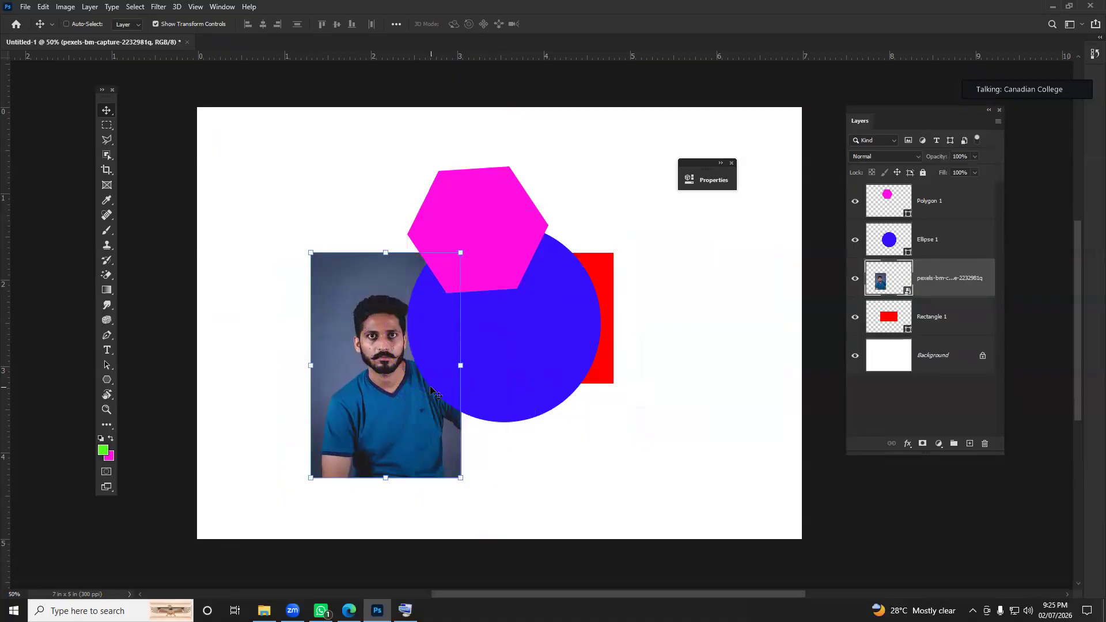
left_click_drag(380, 408, 579, 388)
Step: Select the Ellipse 1 layer and move the blue circle right, away from the photo
left_click(934, 242)
mouse_move(441, 392)
left_mouse_down()
mouse_move(393, 389)
mouse_move(427, 390)
left_mouse_up()
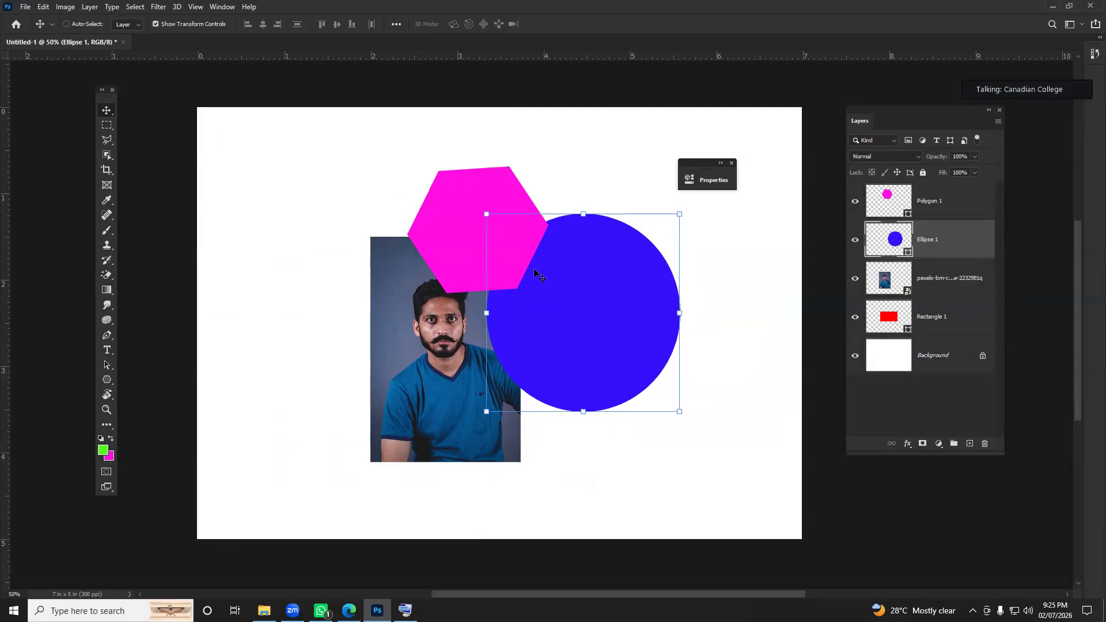
left_click_drag(568, 357, 602, 358)
mouse_move(473, 370)
left_mouse_down()
mouse_move(431, 370)
mouse_move(457, 370)
left_mouse_up()
Step: Select the photo layer and move the photo so its upper part lies behind the pink hexagon
left_click(948, 285)
left_click_drag(374, 374, 423, 365)
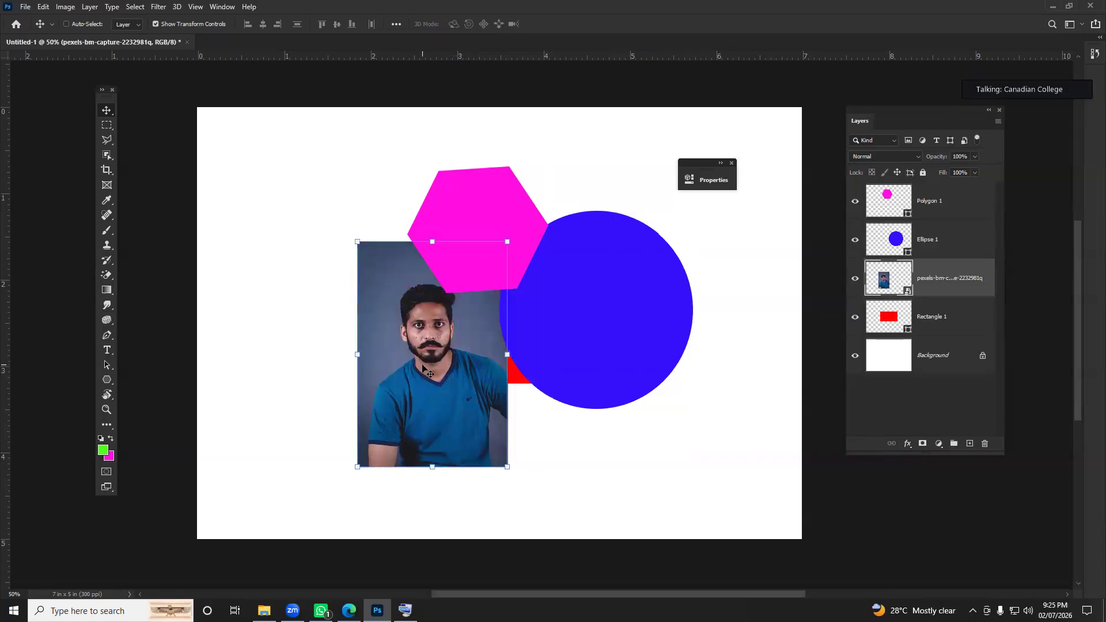
left_click_drag(423, 367, 531, 345)
left_click_drag(519, 406, 425, 380)
left_click_drag(464, 307, 430, 280)
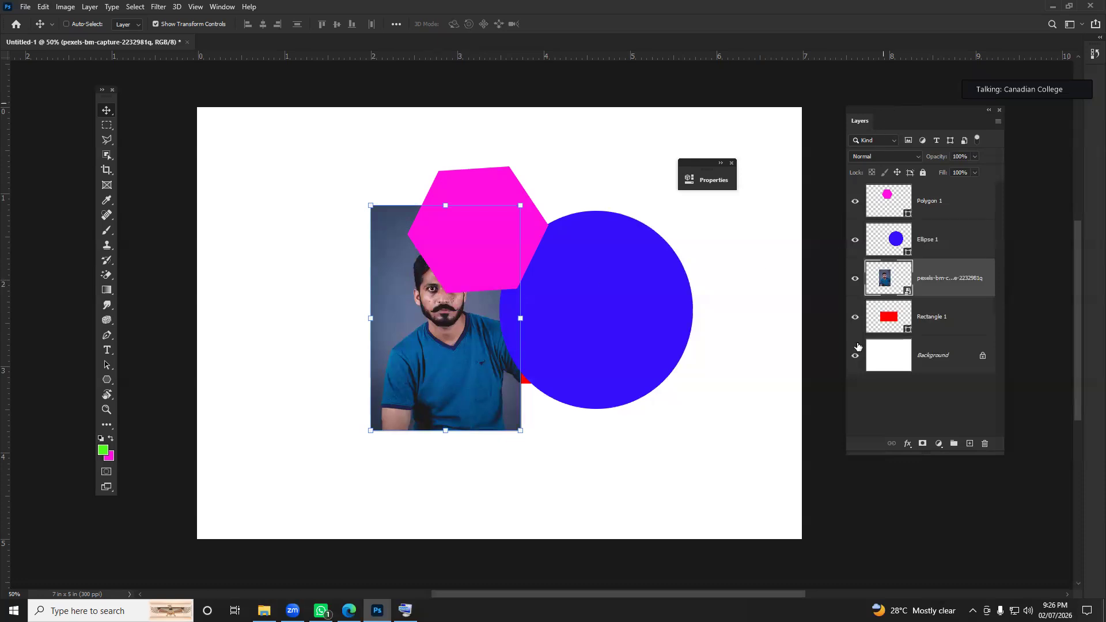
Step: Select the Polygon 1, Ellipse 1 and photo layers in turn to check which object each one holds
left_click(935, 200)
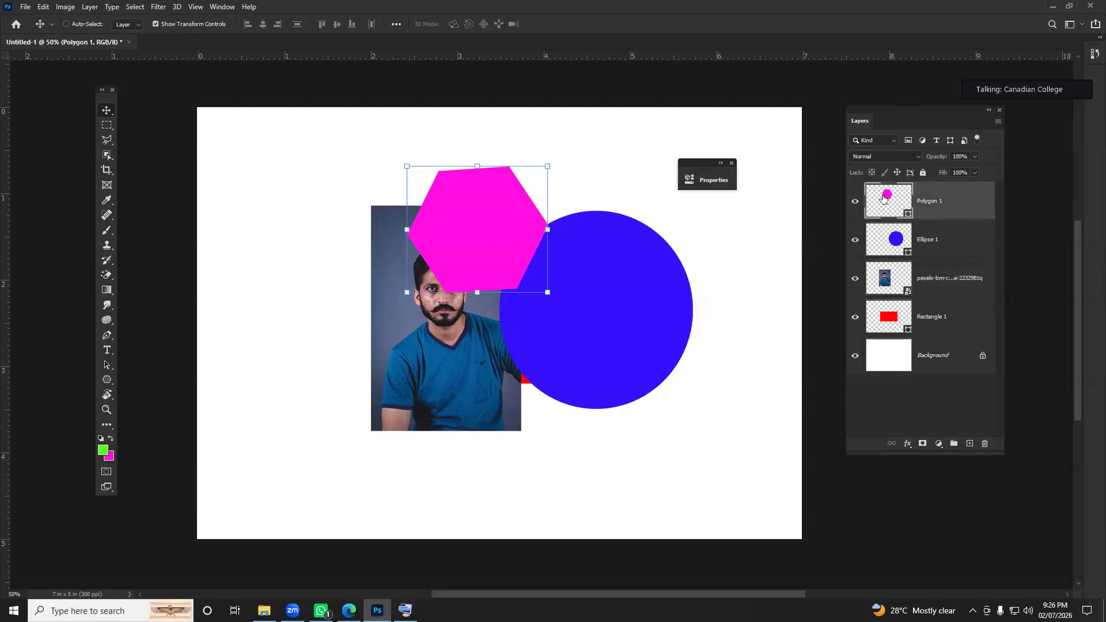
left_click(943, 241)
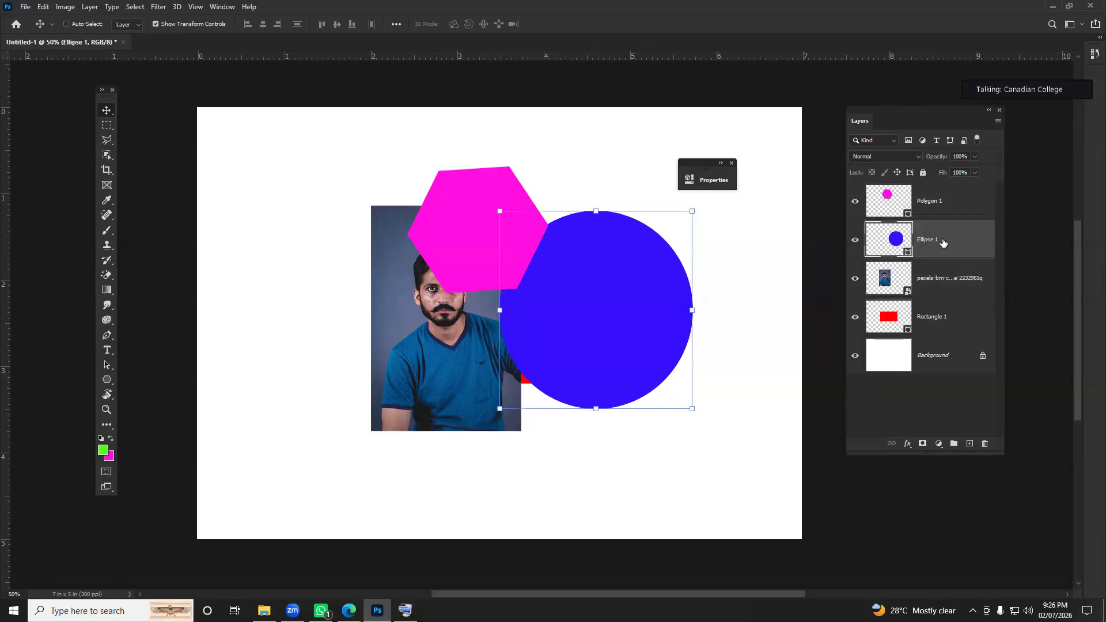
left_click(943, 283)
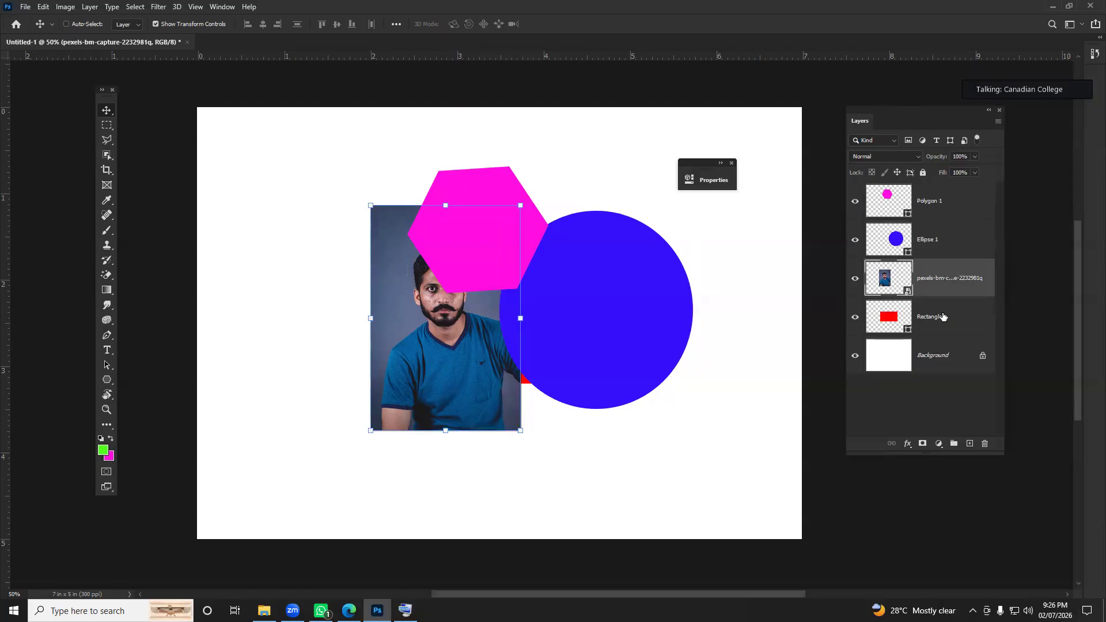
Step: Select the Rectangle 1 layer and move the red rectangle down and left so it sticks out behind the photo
left_click(944, 318)
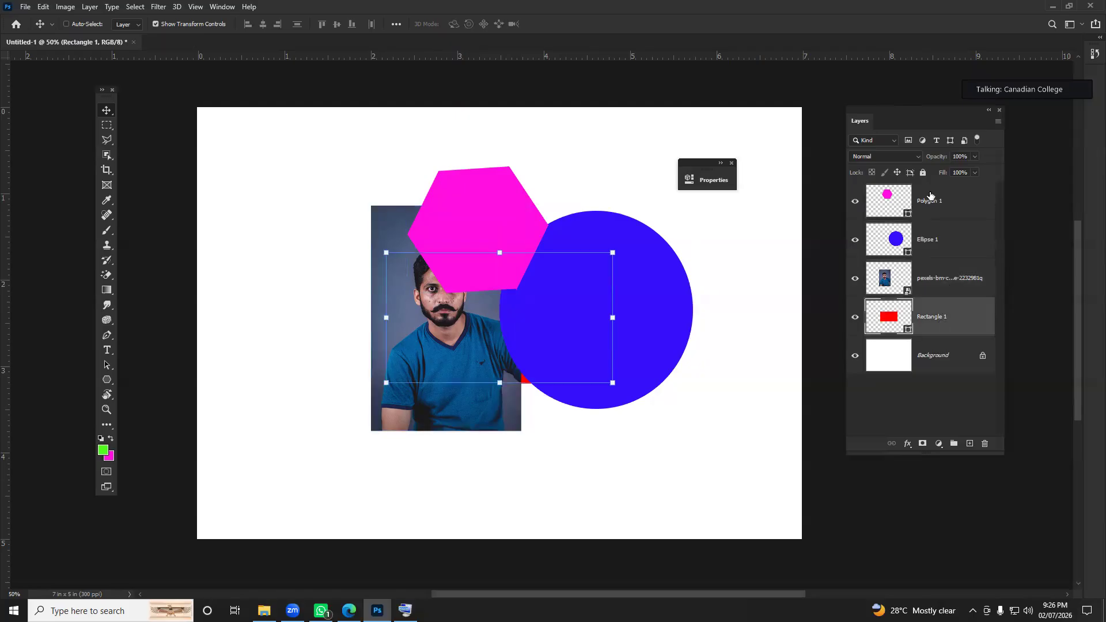
left_click_drag(902, 116, 888, 119)
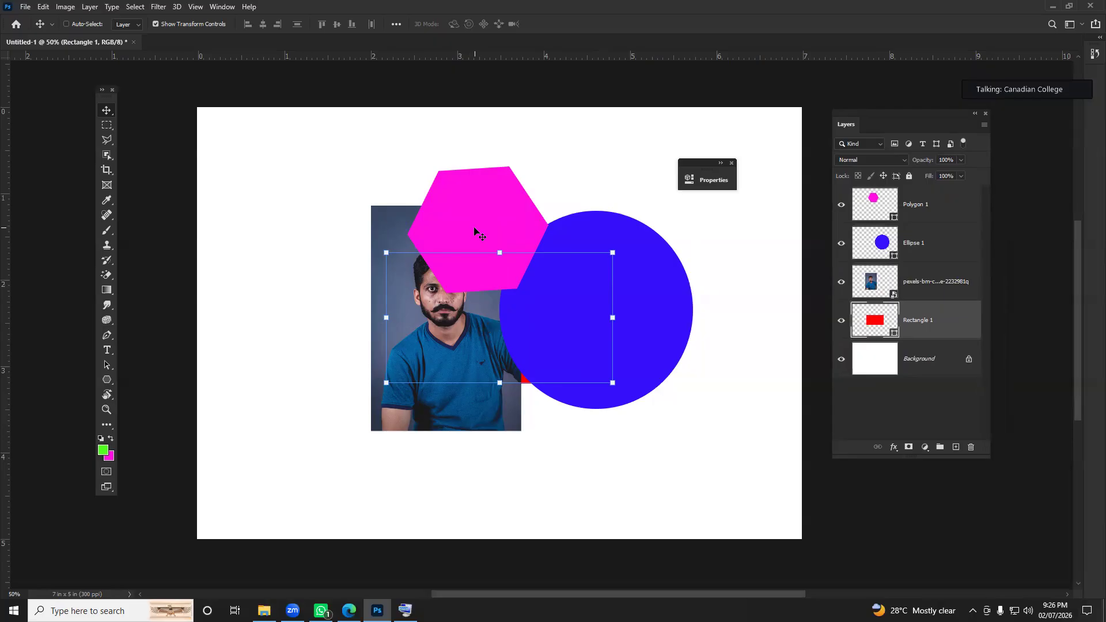
mouse_move(424, 384)
left_mouse_down()
mouse_move(336, 365)
mouse_move(321, 419)
mouse_move(412, 398)
left_mouse_up()
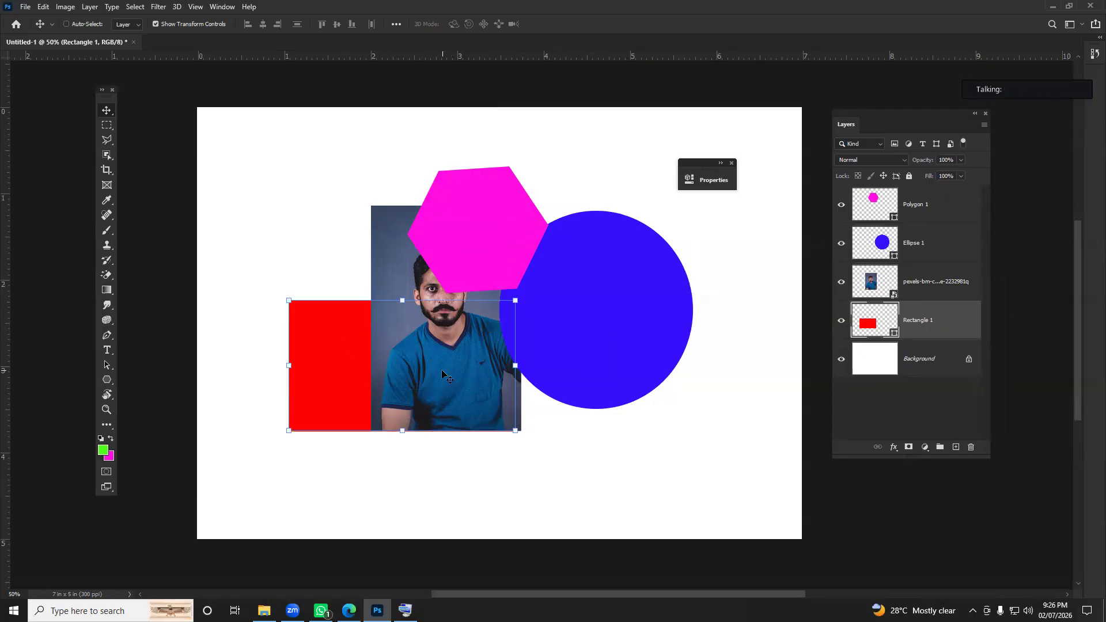
Step: Bring the photo layer to the top of the layer stack and move the photo up over the pink hexagon
left_click(928, 282)
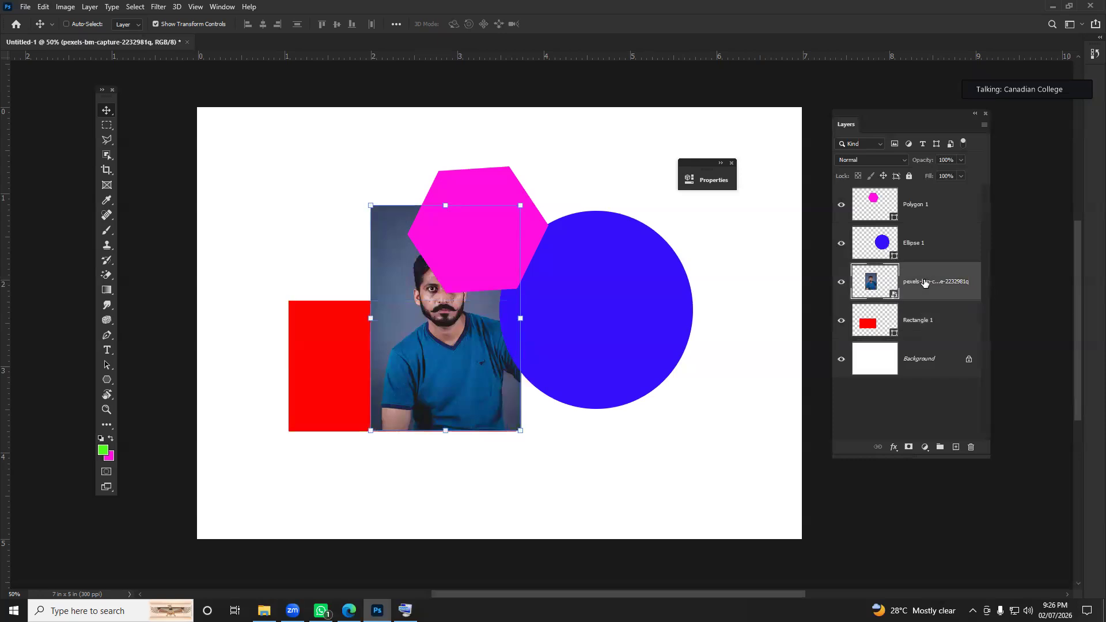
left_click_drag(925, 283, 921, 194)
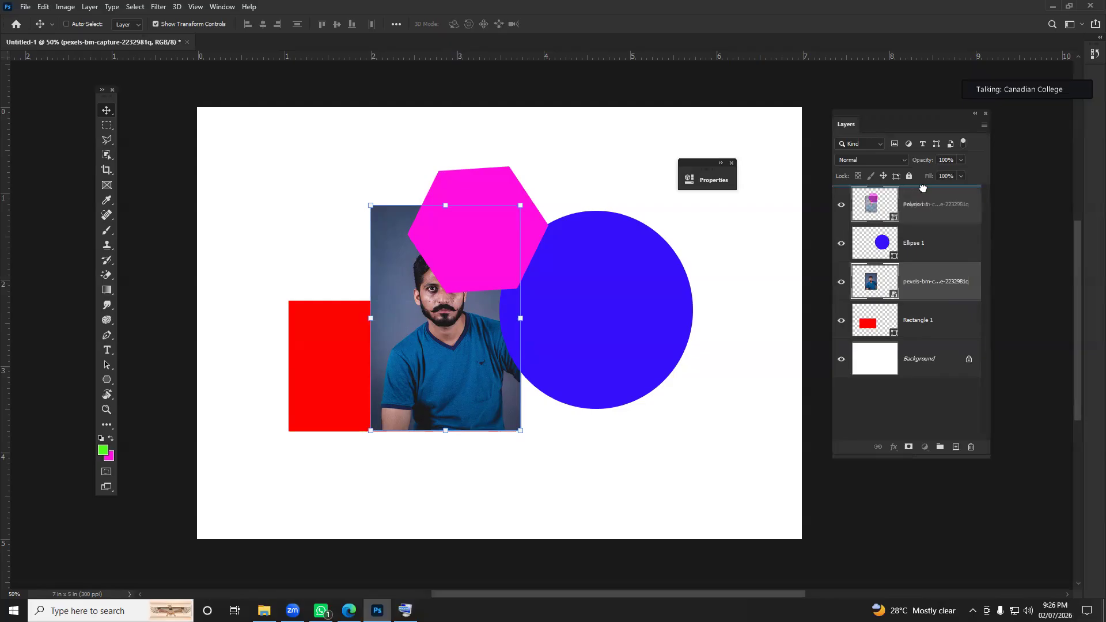
left_click_drag(923, 188, 924, 187)
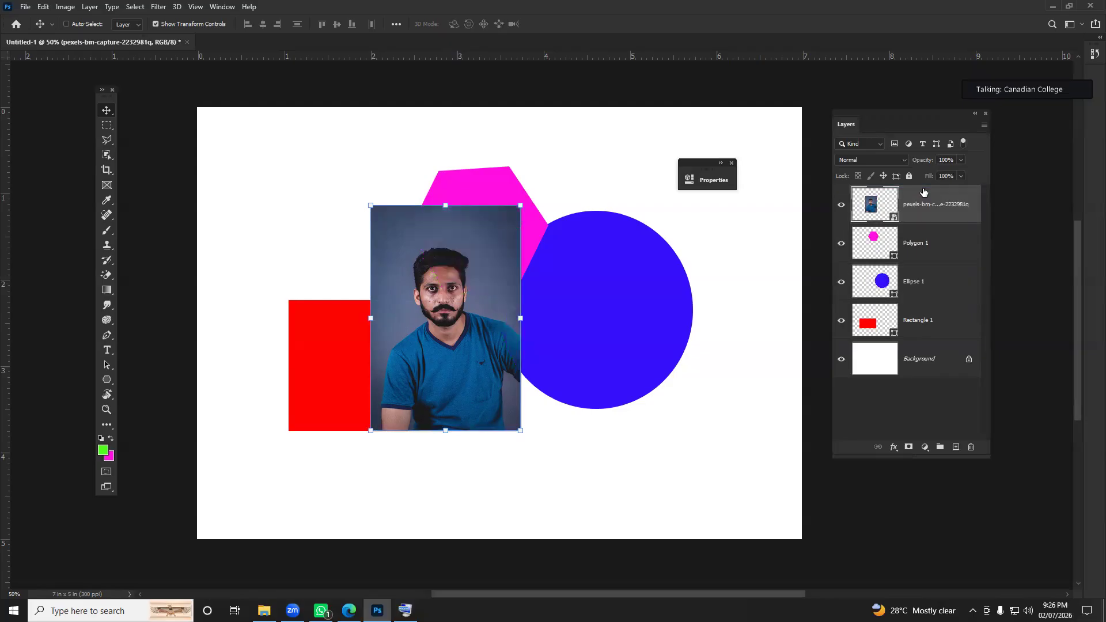
mouse_move(438, 326)
left_mouse_down()
mouse_move(578, 319)
mouse_move(470, 237)
mouse_move(475, 269)
mouse_move(456, 316)
left_mouse_up()
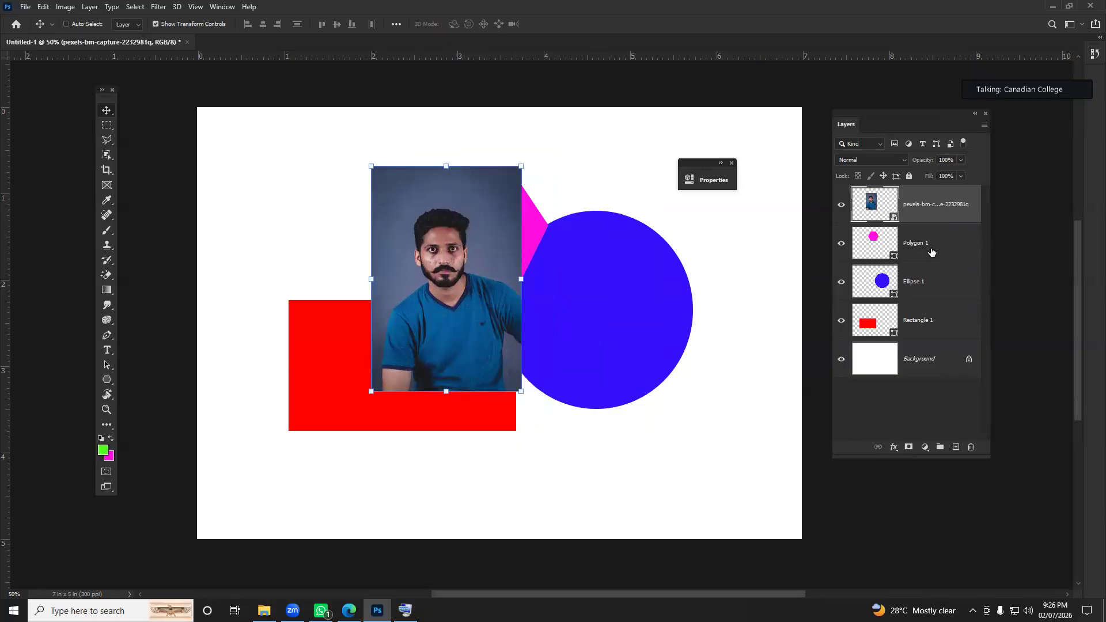
Step: Place the Rectangle 1 layer between the photo and Polygon 1 layers and move the red rectangle up and right over the hexagon and circle
left_click(920, 329)
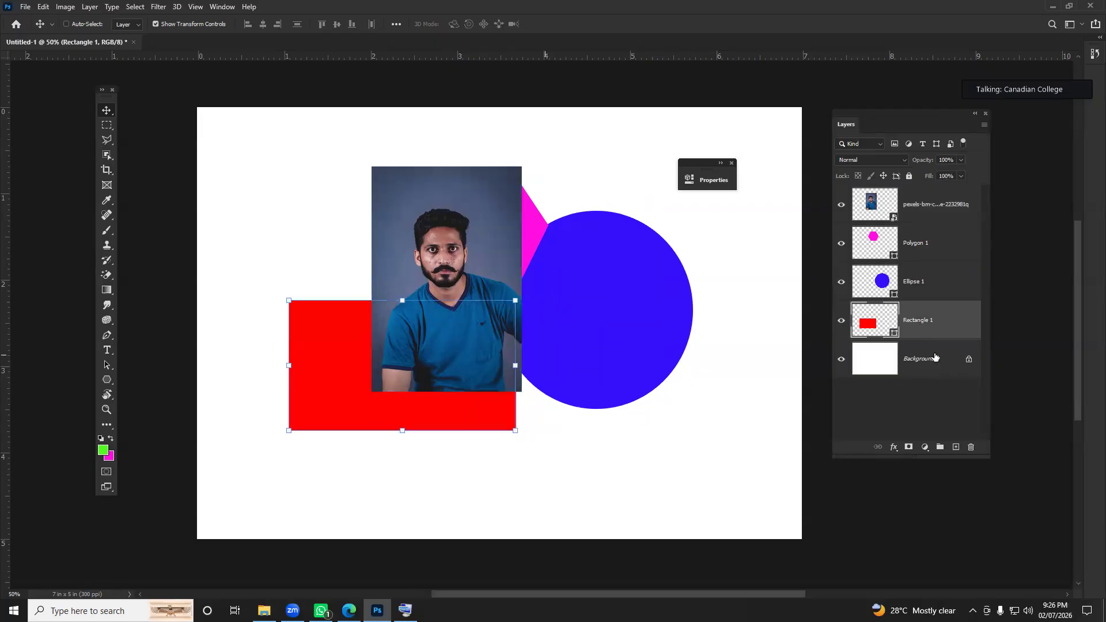
left_click_drag(933, 294, 911, 236)
left_click_drag(364, 395, 522, 296)
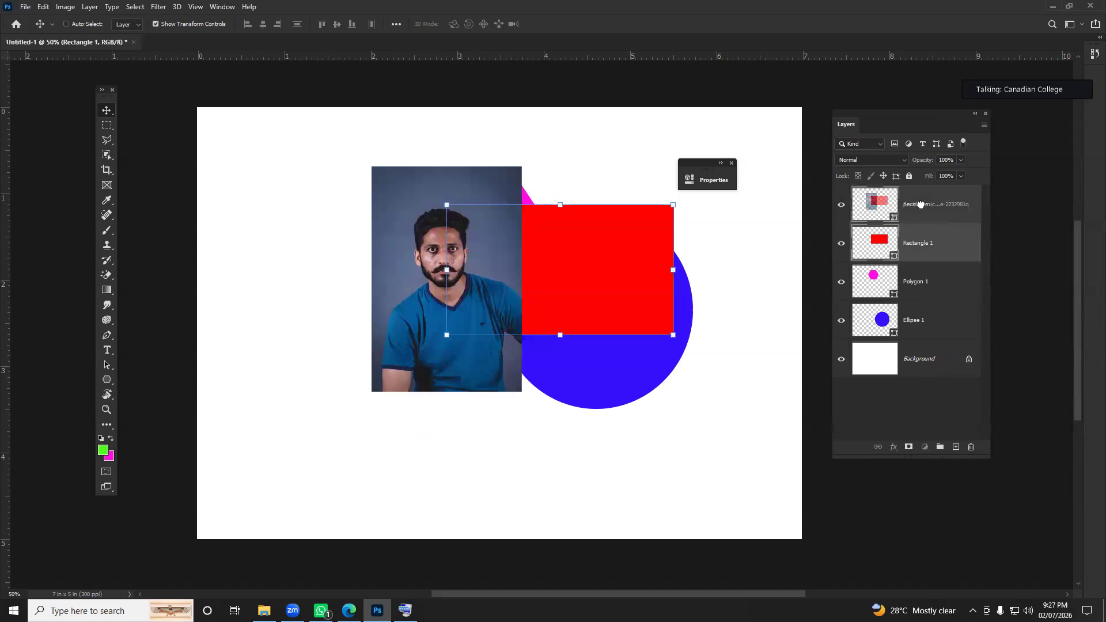
Step: Bring the Rectangle 1 layer to the top of the stack and move the red rectangle down over the photo's lower corner and the circle
left_click_drag(922, 242, 922, 193)
left_click_drag(573, 264, 490, 374)
left_click_drag(603, 368, 587, 368)
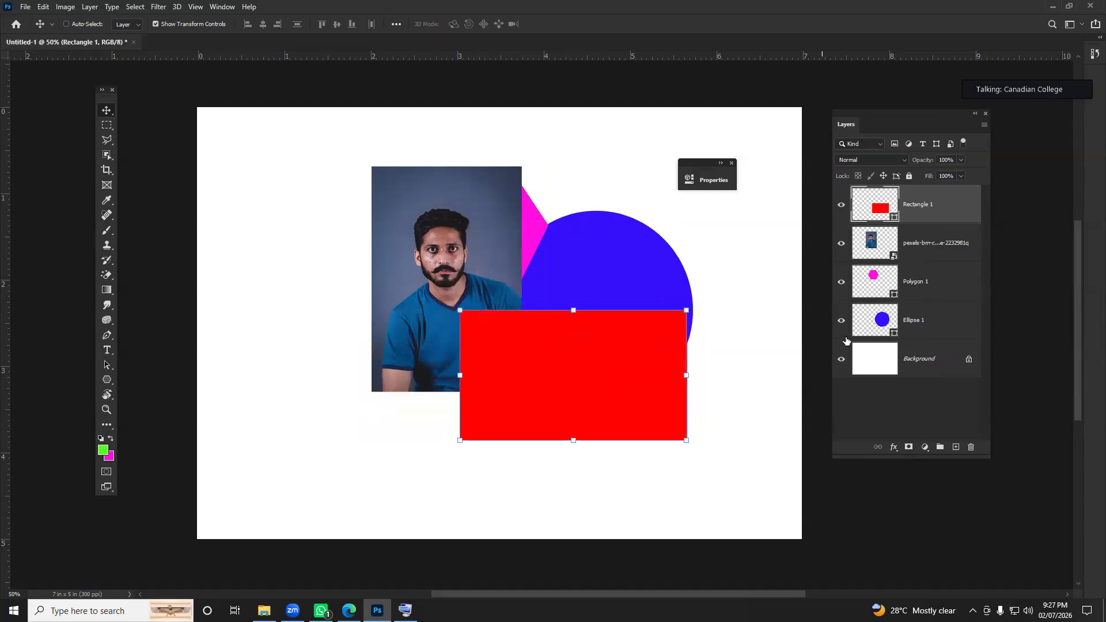
Step: Select the Polygon 1, Rectangle 1 and photo layers in turn to compare their positions in the stack
left_click(926, 282)
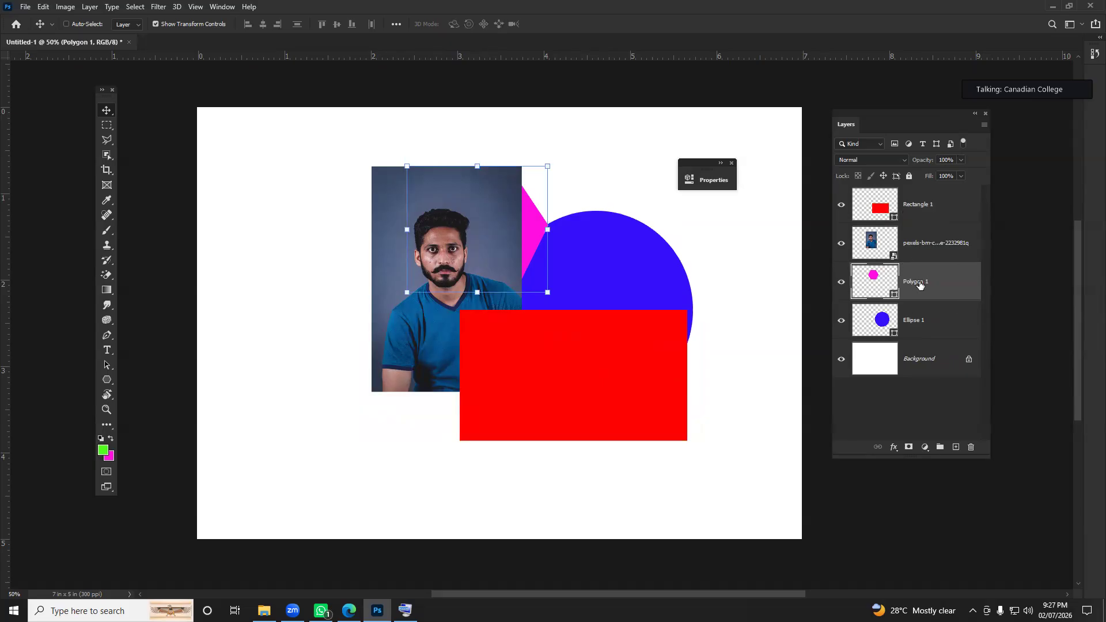
left_click(921, 213)
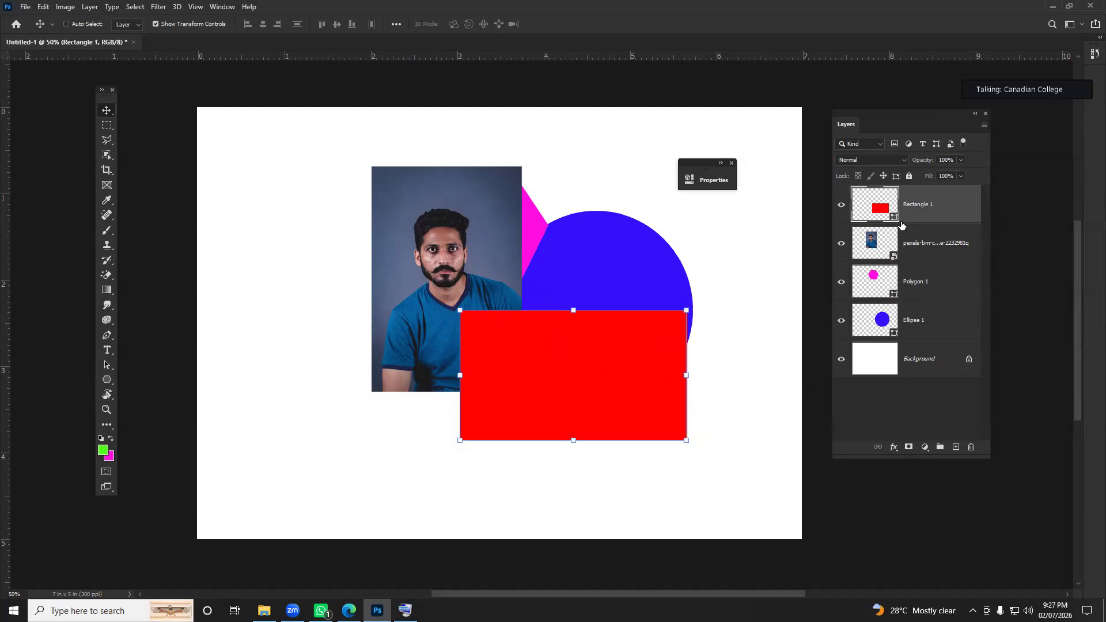
left_click(927, 246)
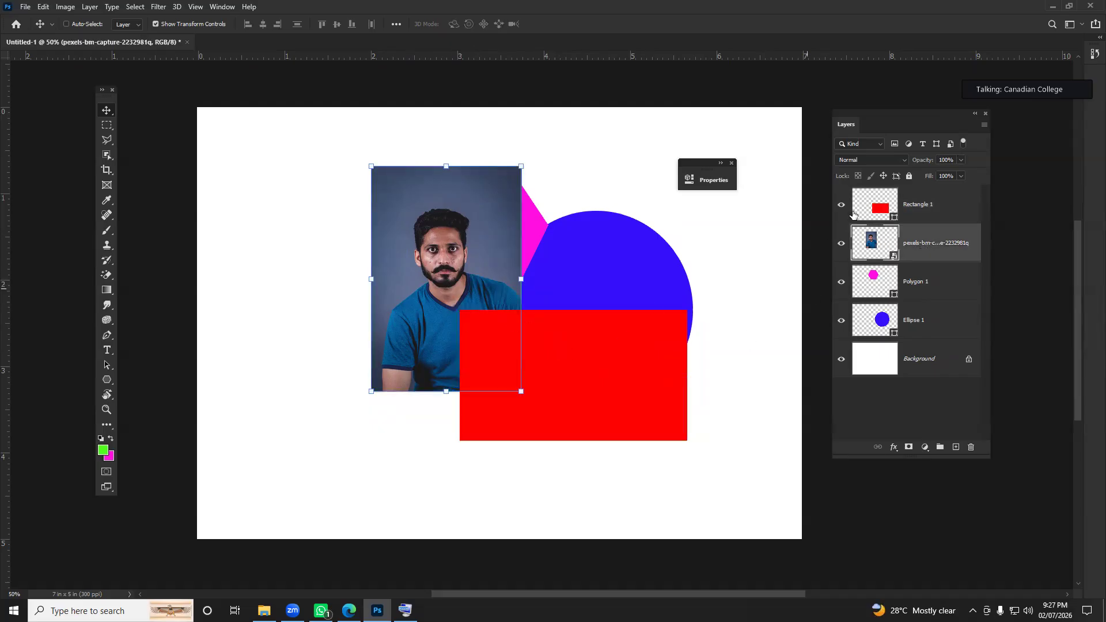
Step: Place the Ellipse 1 layer above Polygon 1 and move the blue circle left so it sticks out behind the photo
left_click(937, 327)
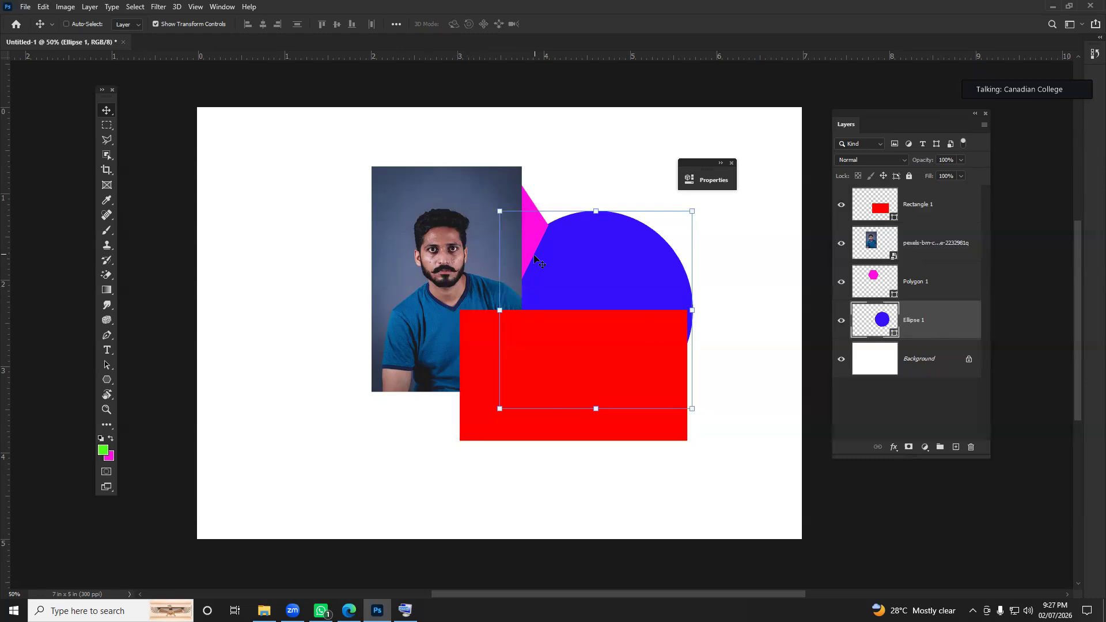
left_click_drag(927, 316, 930, 271)
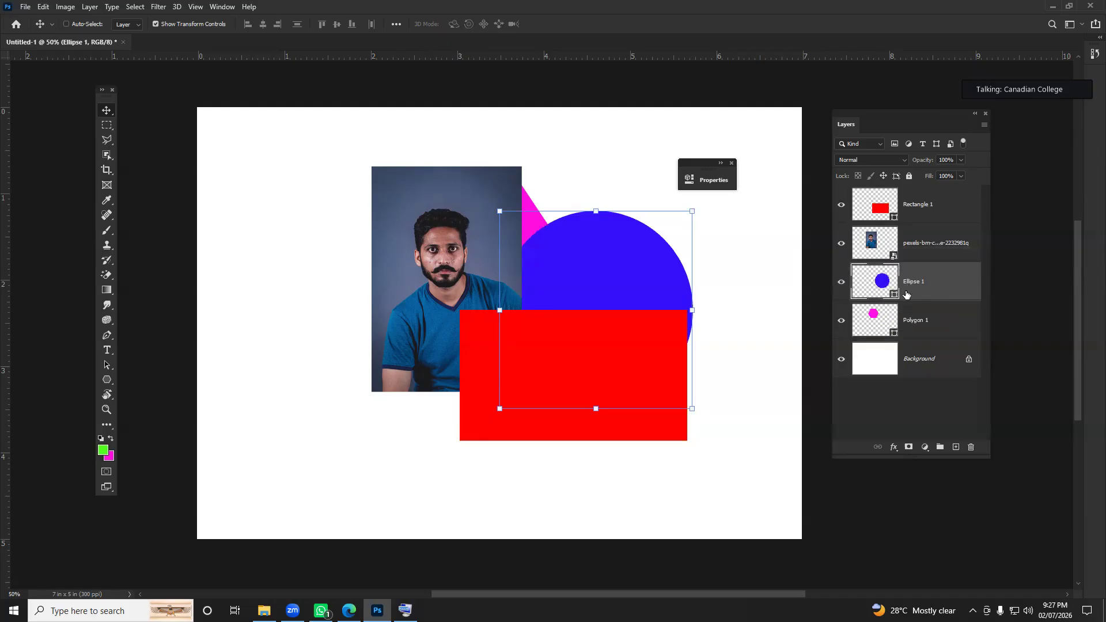
left_click_drag(719, 289, 260, 287)
left_click_drag(378, 306, 455, 312)
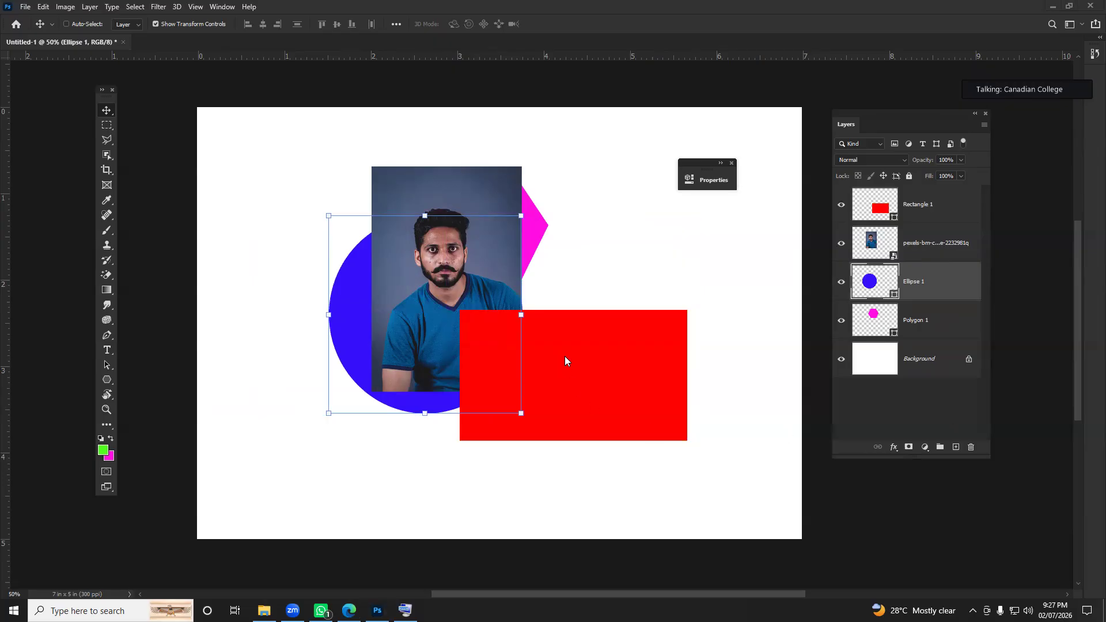
Step: Reorder the layers from top to bottom as photo, Ellipse 1, Rectangle 1 and Polygon 1
left_click_drag(926, 284, 931, 235)
left_click_drag(927, 298, 902, 193)
left_click_drag(919, 326, 926, 274)
left_click_drag(918, 314, 923, 275)
left_click_drag(919, 246, 928, 210)
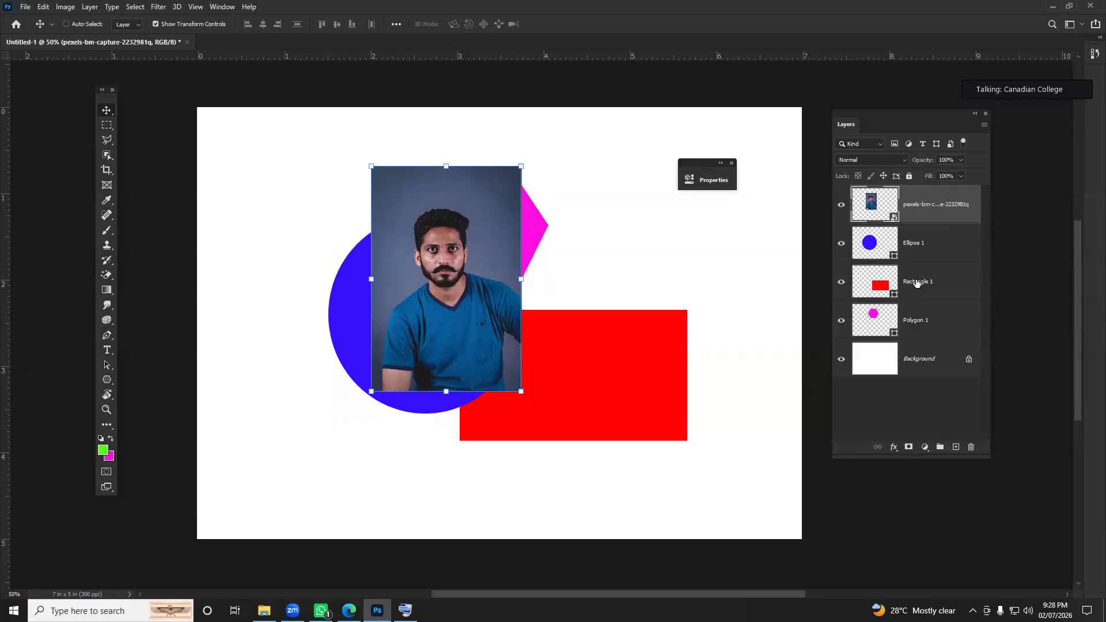
Step: Place the Rectangle 1 layer above Ellipse 1 and move the red rectangle left behind the photo's lower half
left_click_drag(917, 275, 920, 232)
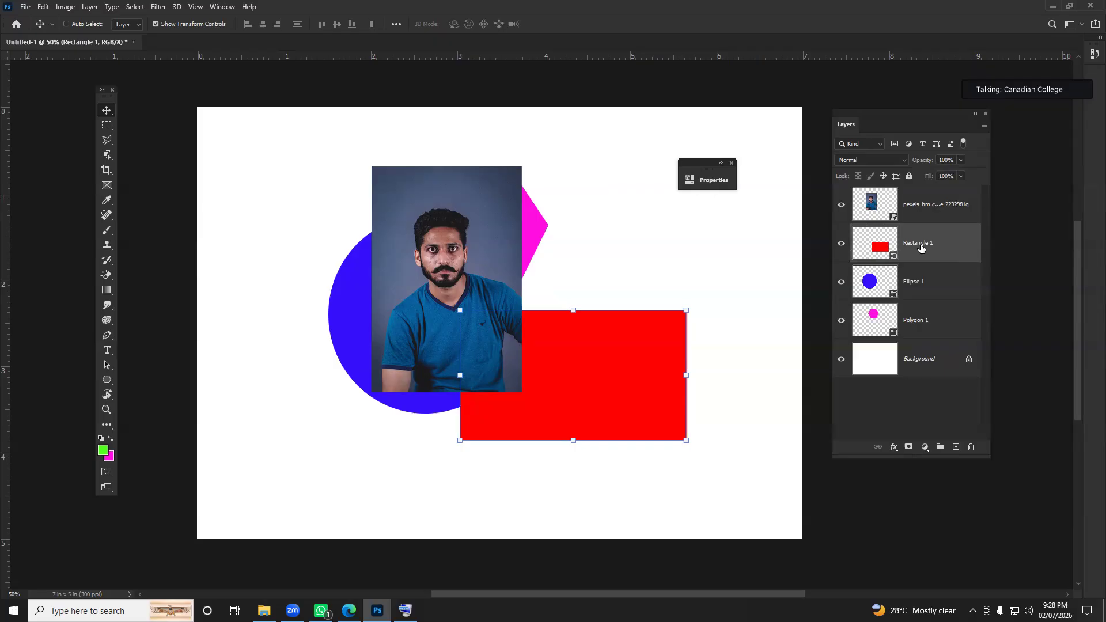
left_click_drag(653, 372, 527, 355)
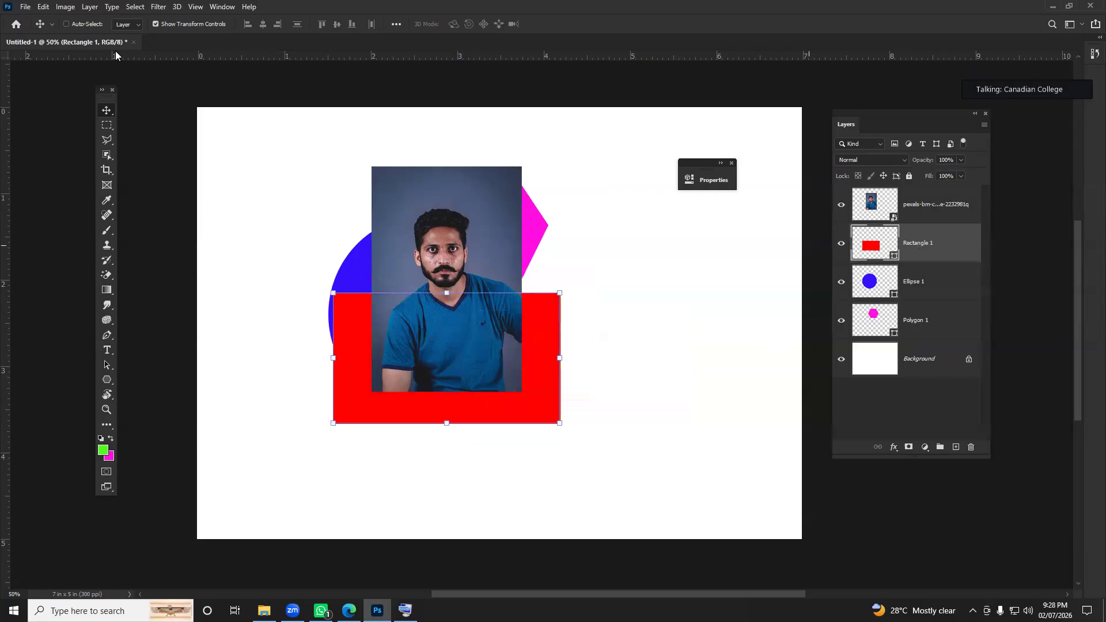
Step: Enable Auto-Select and move the photo left, the blue circle right and the pink hexagon slightly up and right directly on the canvas
left_click(77, 28)
left_click_drag(471, 229, 585, 261)
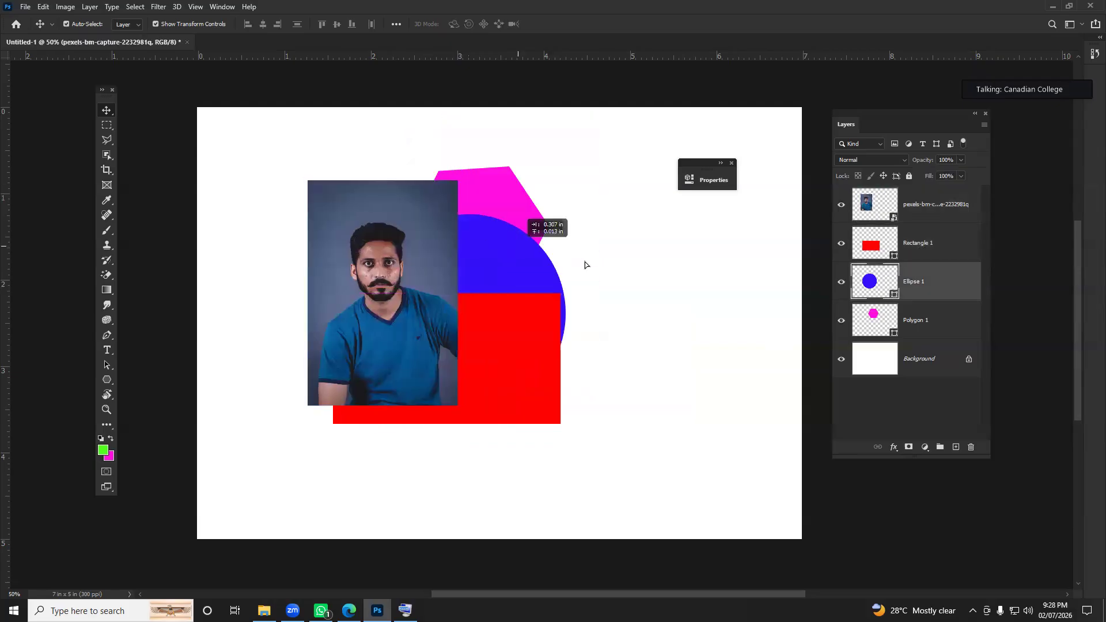
left_click_drag(485, 213, 491, 213)
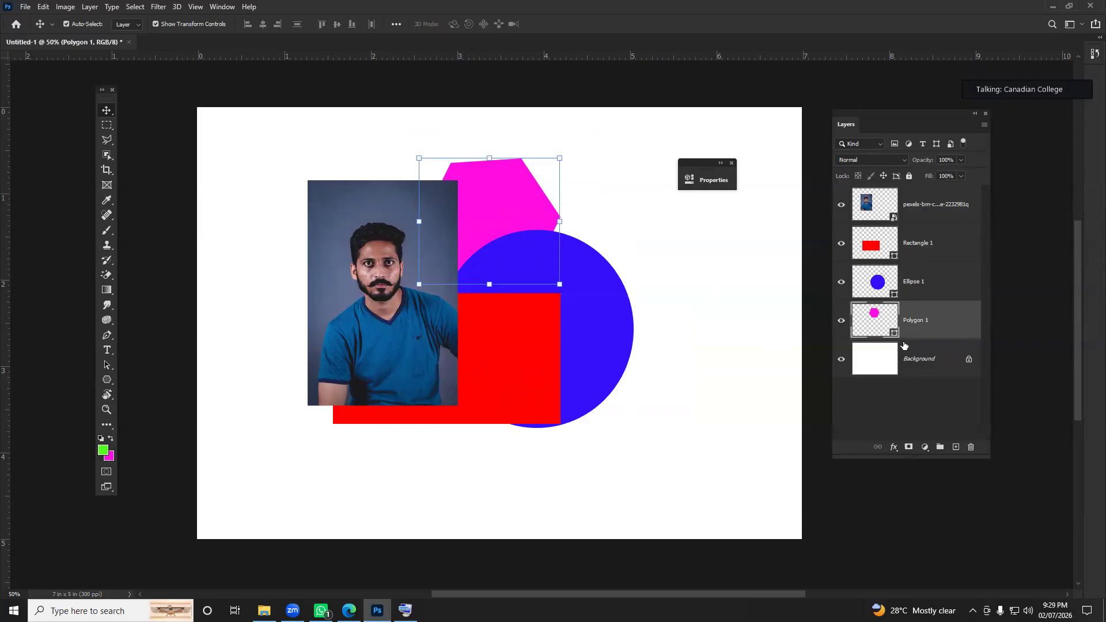
Step: Disable Auto-Select and shift the pink hexagon and the blue circle left, each with its own layer selected
left_click(66, 25)
left_click_drag(345, 352, 291, 358)
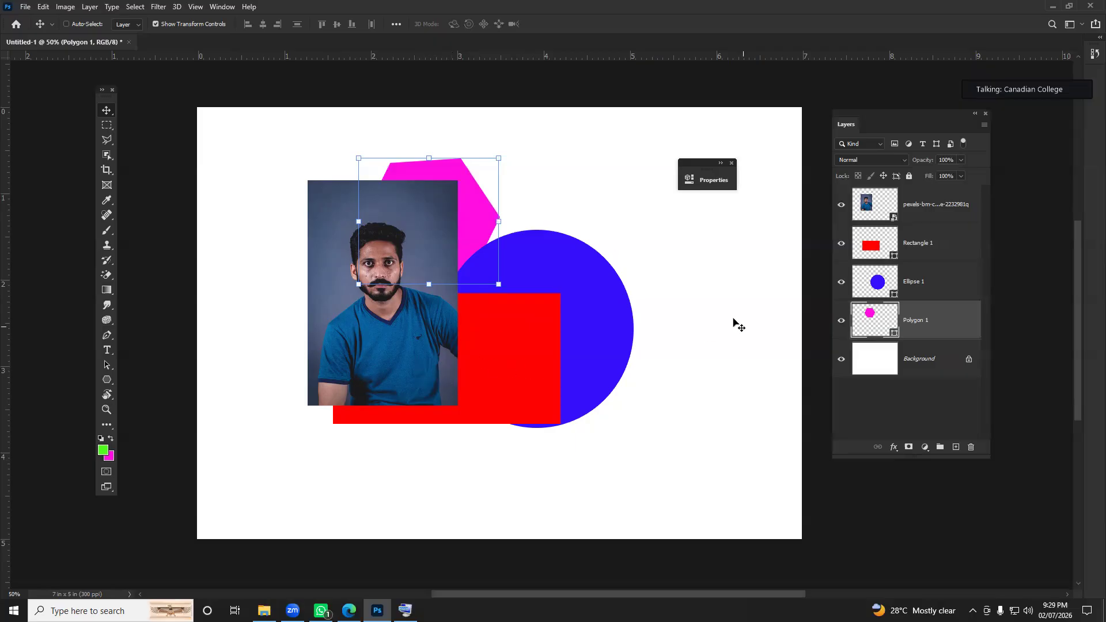
left_click(929, 286)
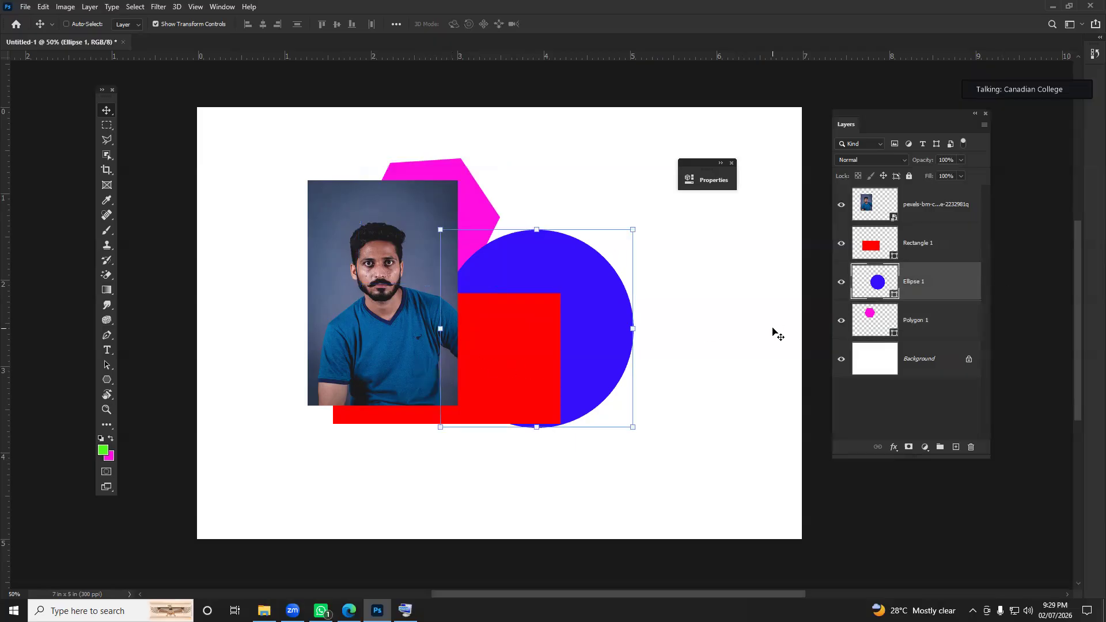
left_click_drag(377, 306, 320, 300)
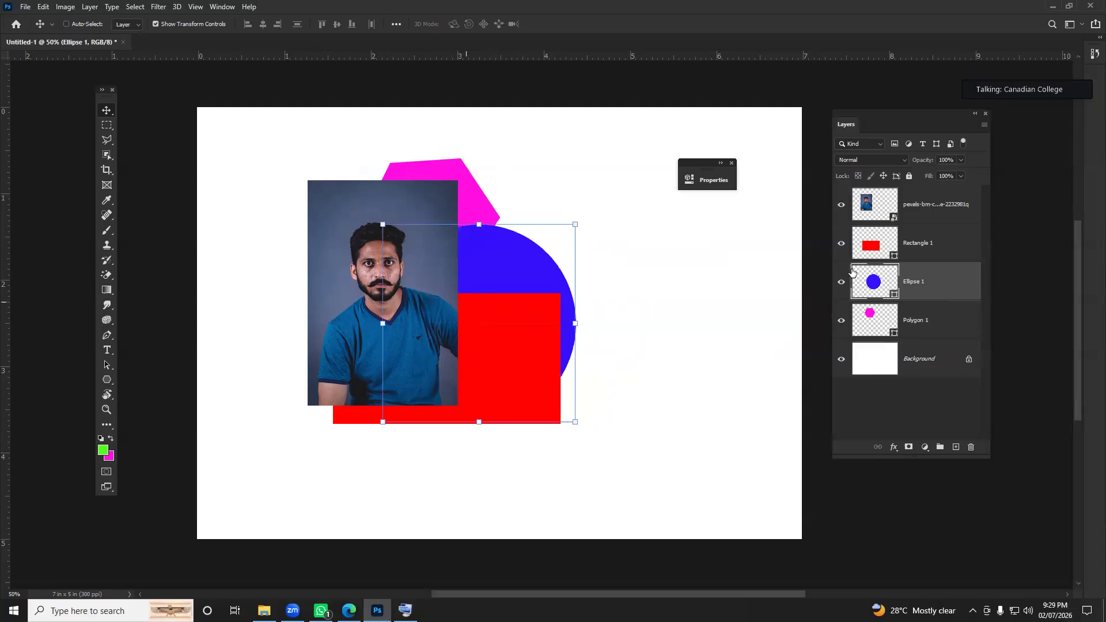
Step: Select the photo layer, move the photo right, and bring the Rectangle 1 layer to the top of the stack
left_click(907, 212)
left_click_drag(404, 291, 543, 282)
left_click_drag(919, 261, 933, 199)
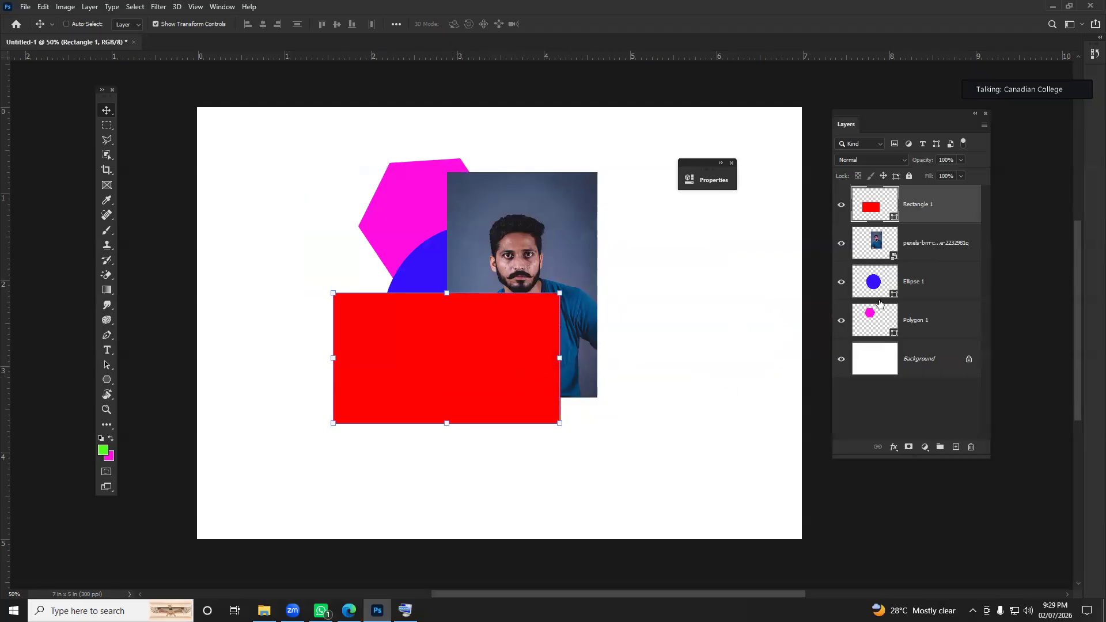
Step: Delete the Ellipse 1, Rectangle 1, photo and Polygon 1 layers so only the Background is left
left_click(927, 285)
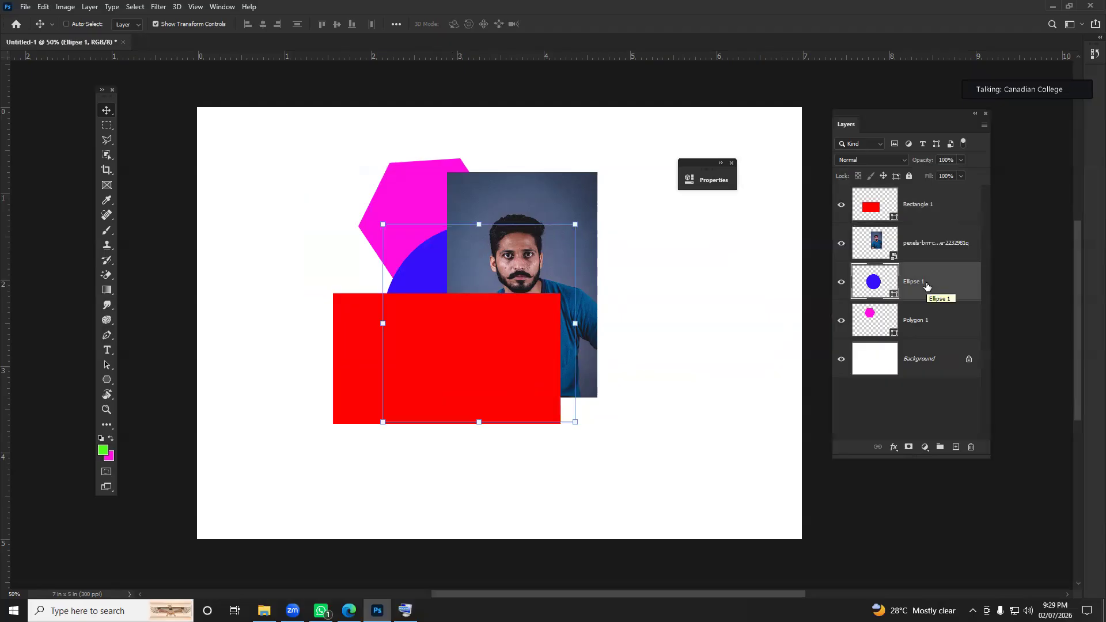
key("Delete")
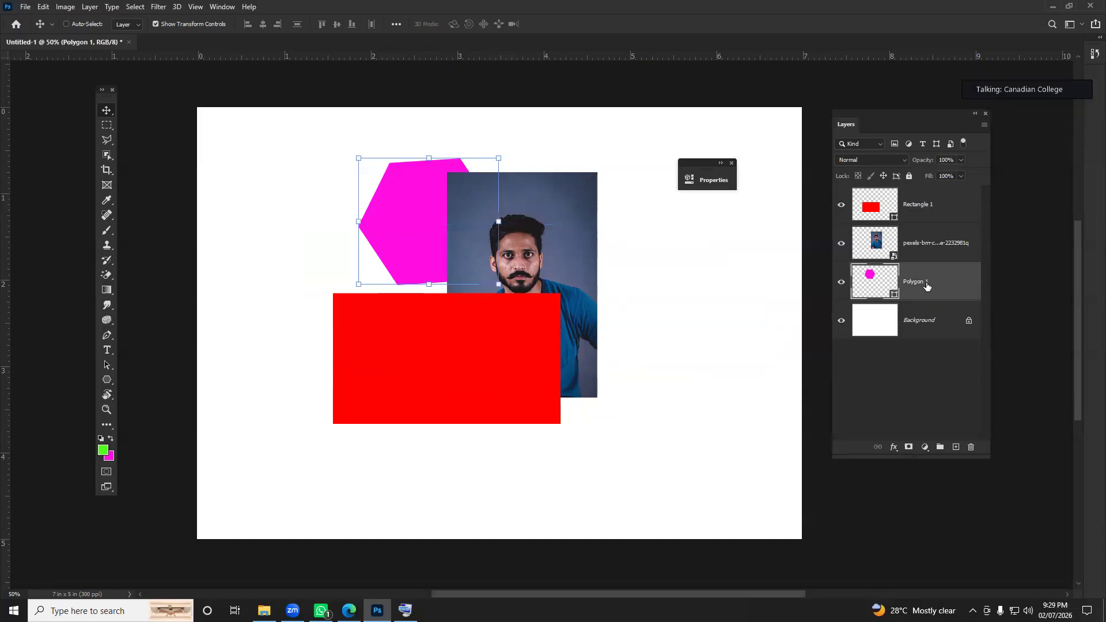
left_click(937, 213)
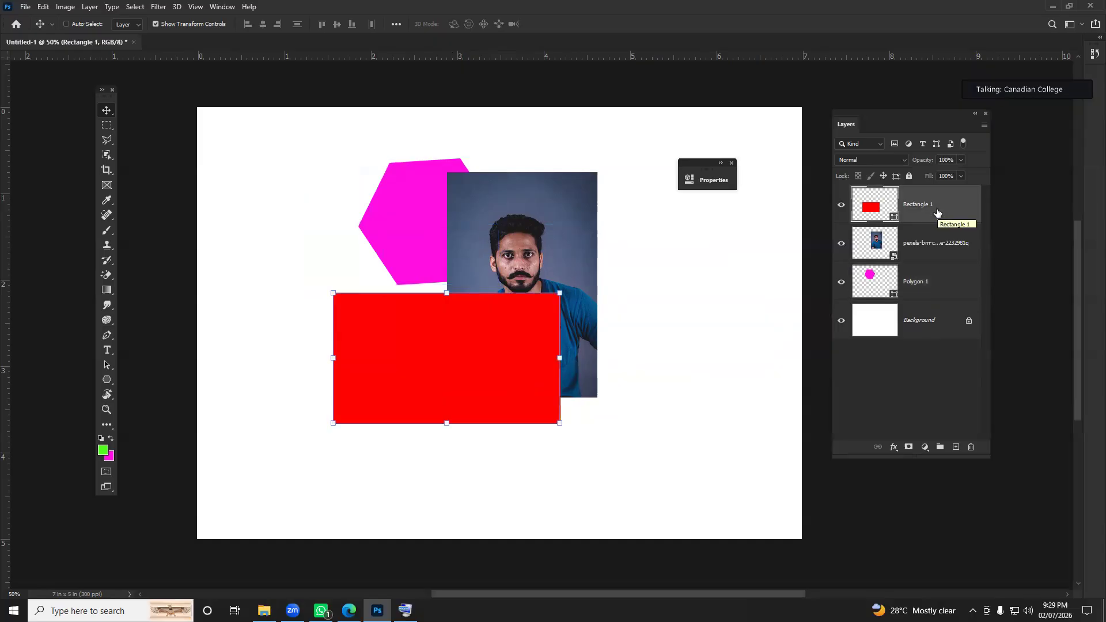
key("Delete")
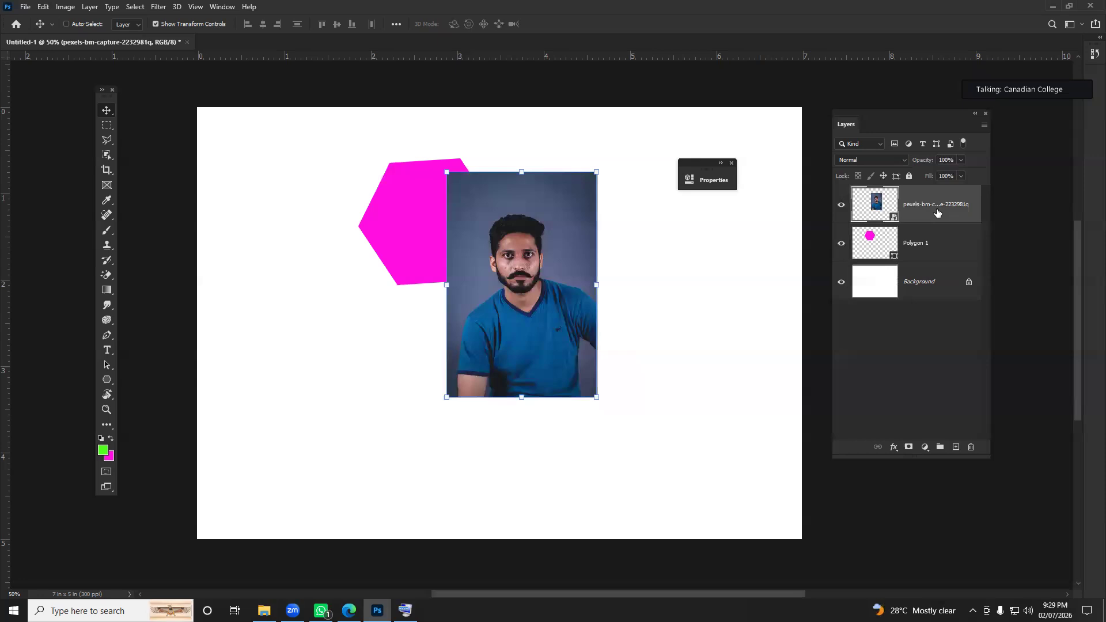
key("Delete")
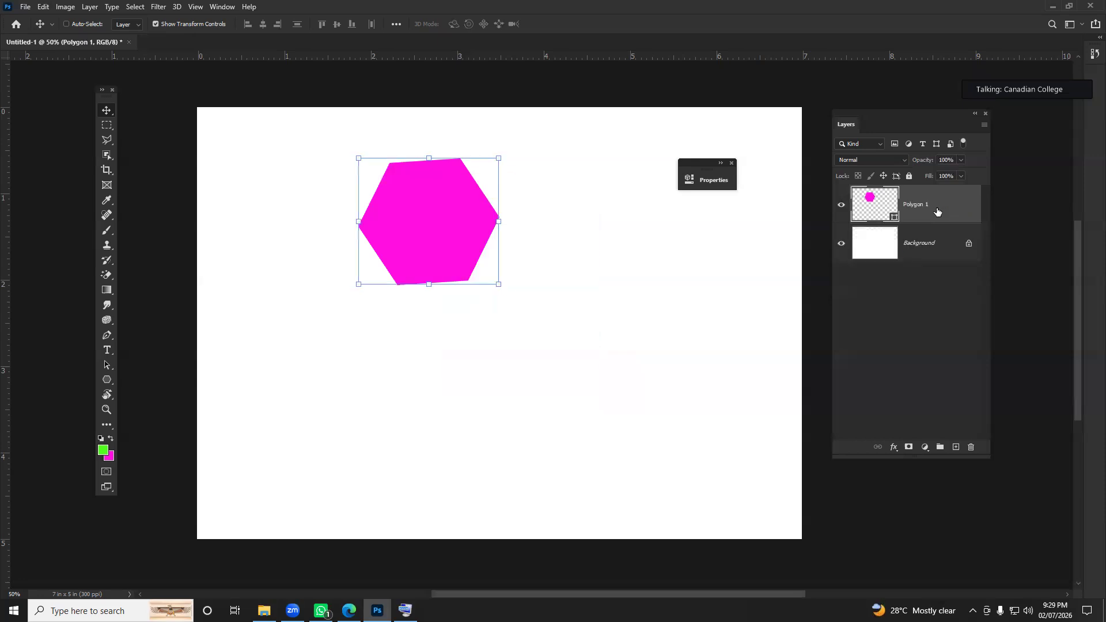
key("Delete")
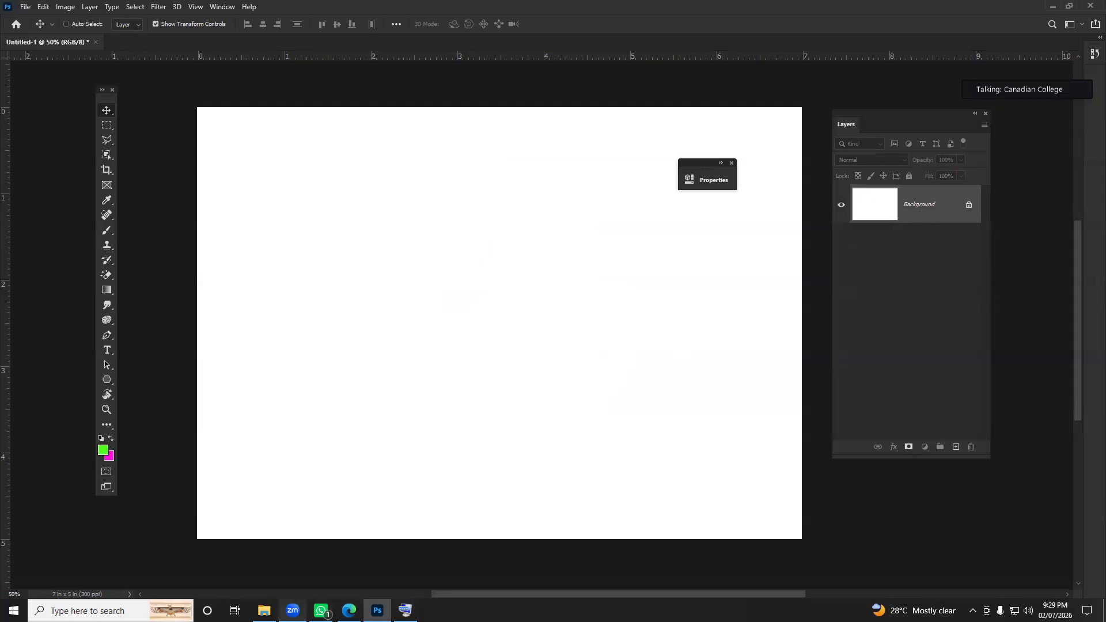
mouse_move(264, 610)
left_click(271, 559)
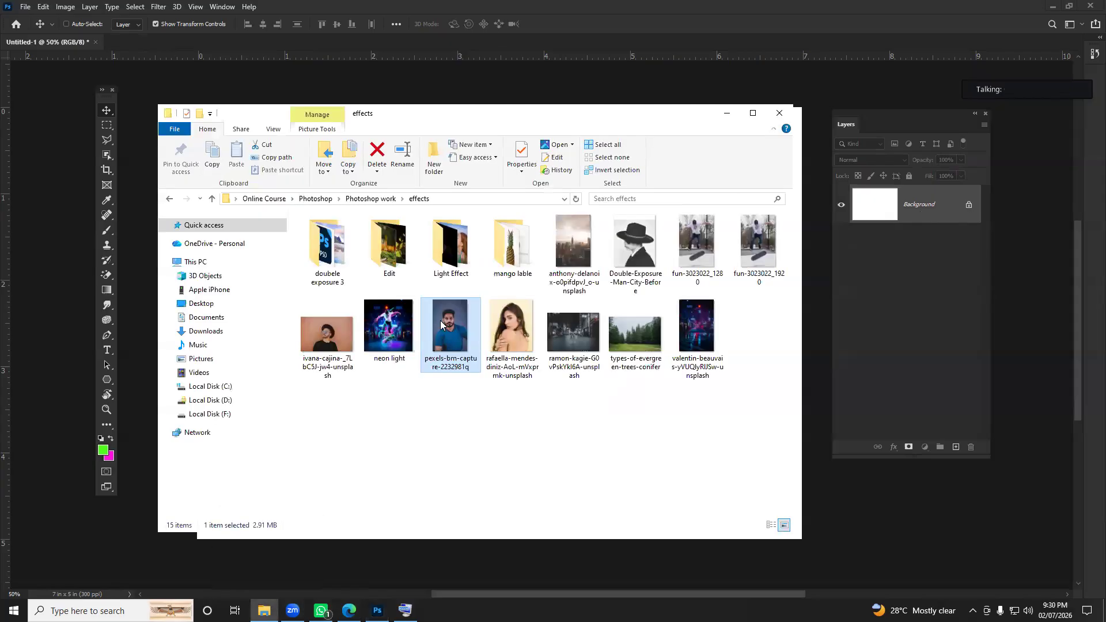
left_click_drag(427, 119, 683, 165)
left_click_drag(707, 374, 363, 321)
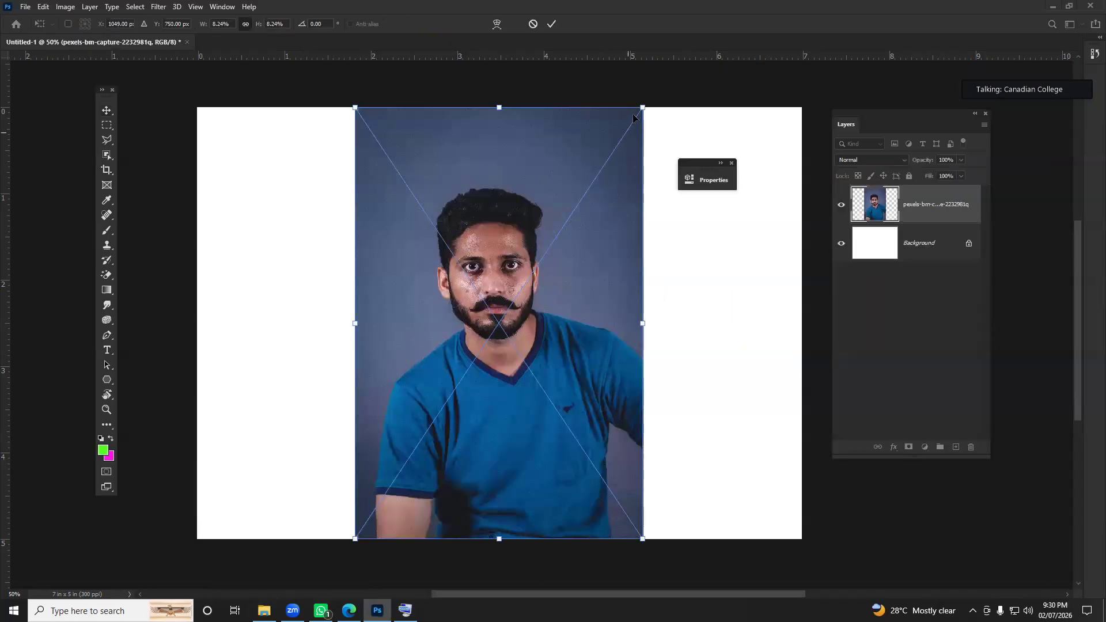
left_click_drag(643, 107, 644, 105)
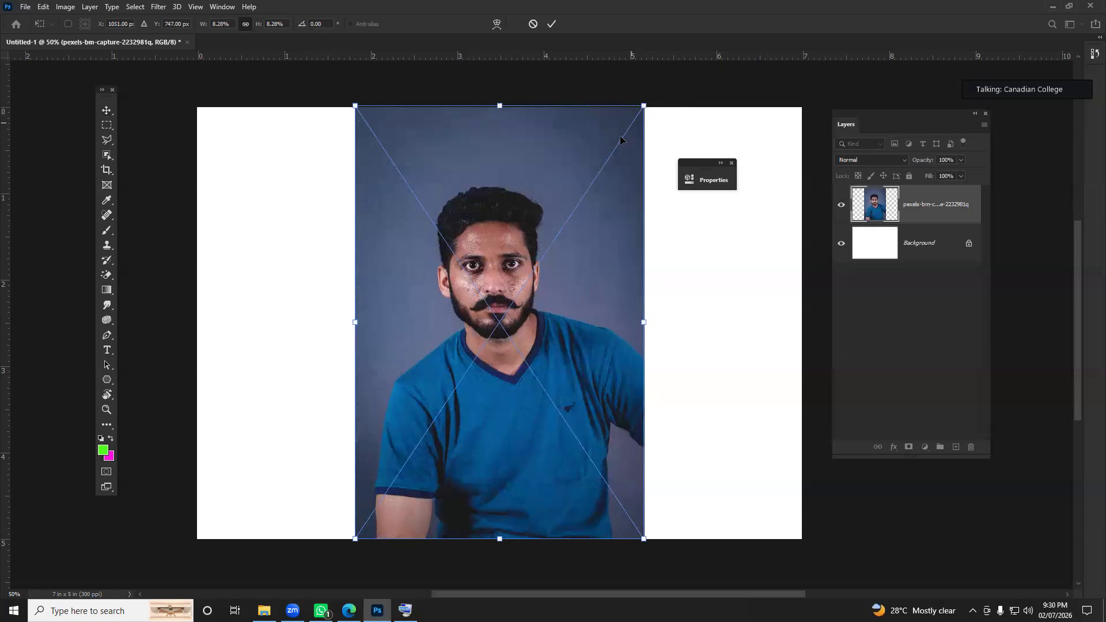
left_click(533, 25)
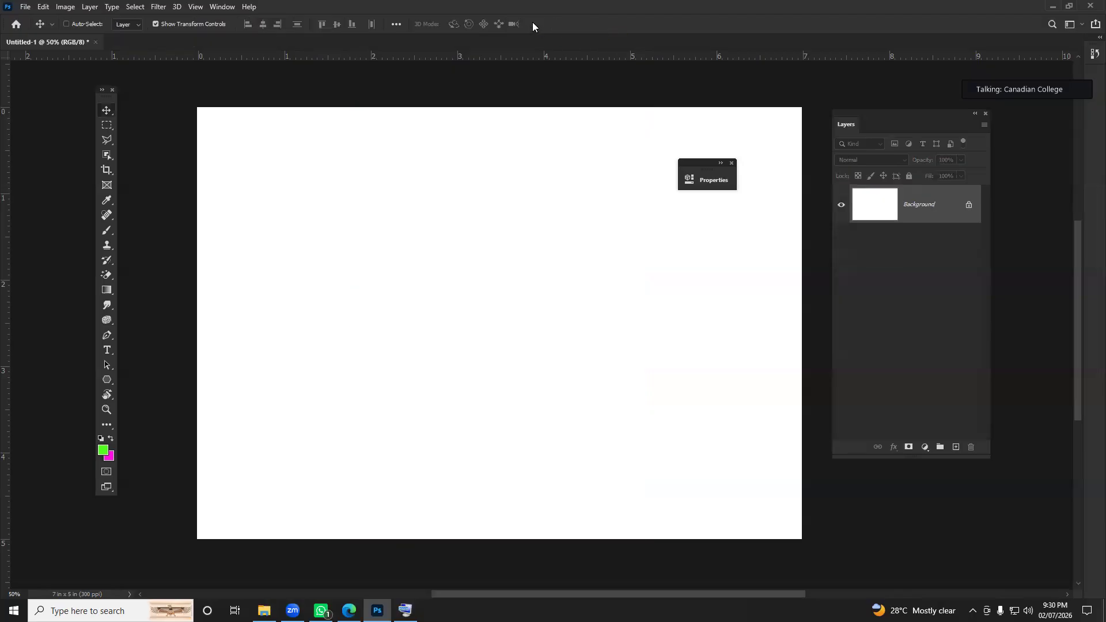
Step: Place the pexels-bm-capture-2232981q photo from the effects folder onto the canvas and commit it at its default size
left_click(264, 610)
left_click_drag(703, 380, 383, 365)
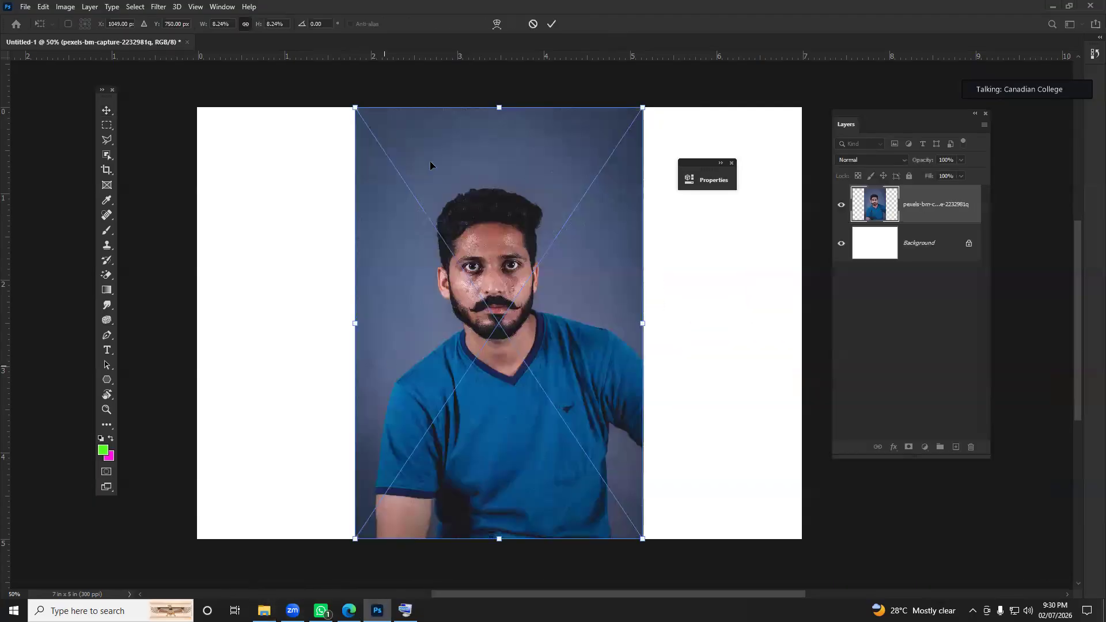
left_click(551, 26)
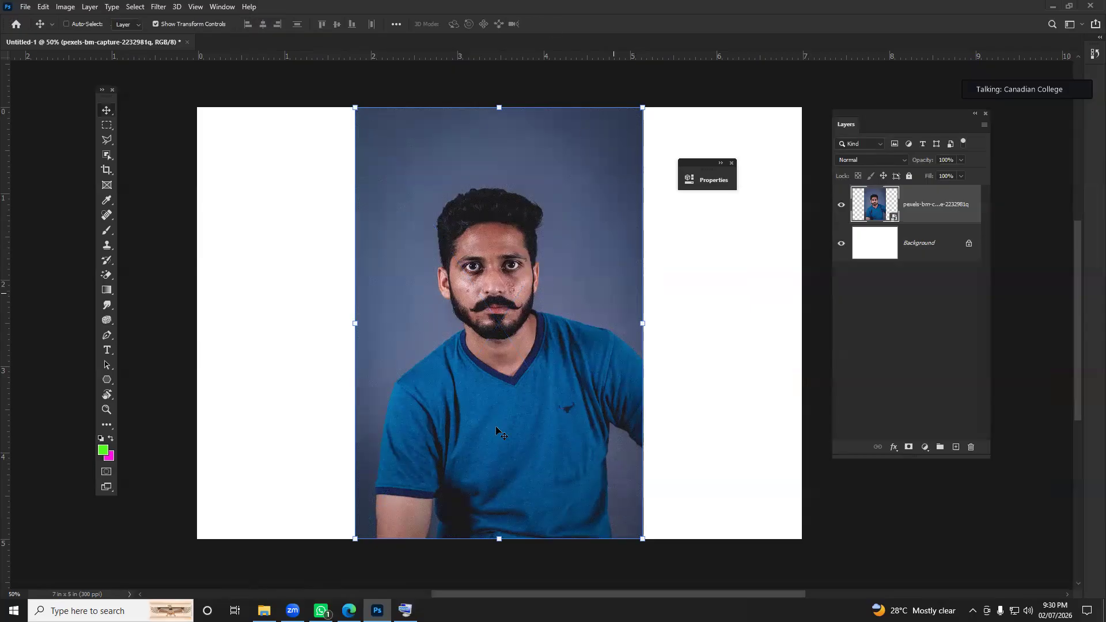
Step: Place the fun-3023022_1920 photo from the effects folder, commit it, and move it left to uncover part of the portrait
left_click(264, 611)
left_click_drag(1019, 300, 377, 327)
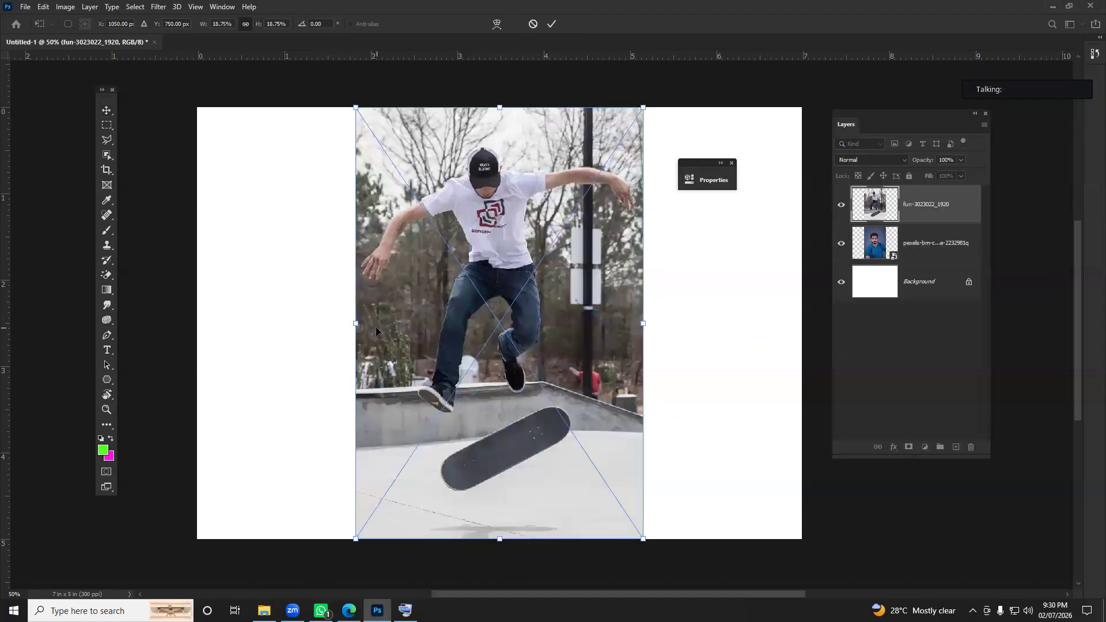
left_click(552, 24)
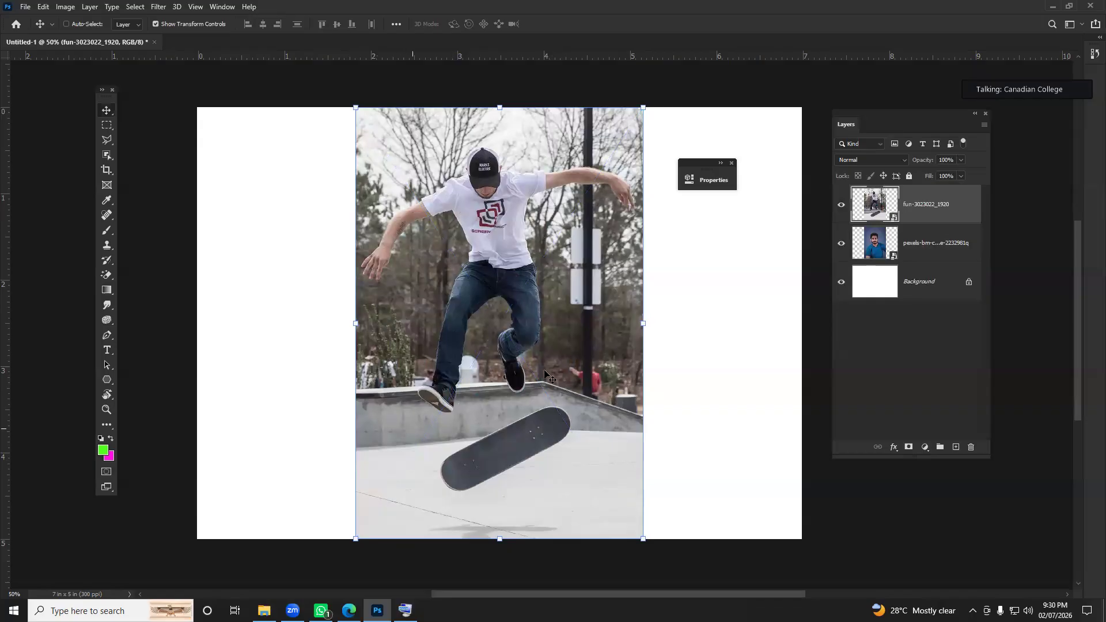
left_click_drag(570, 306, 471, 306)
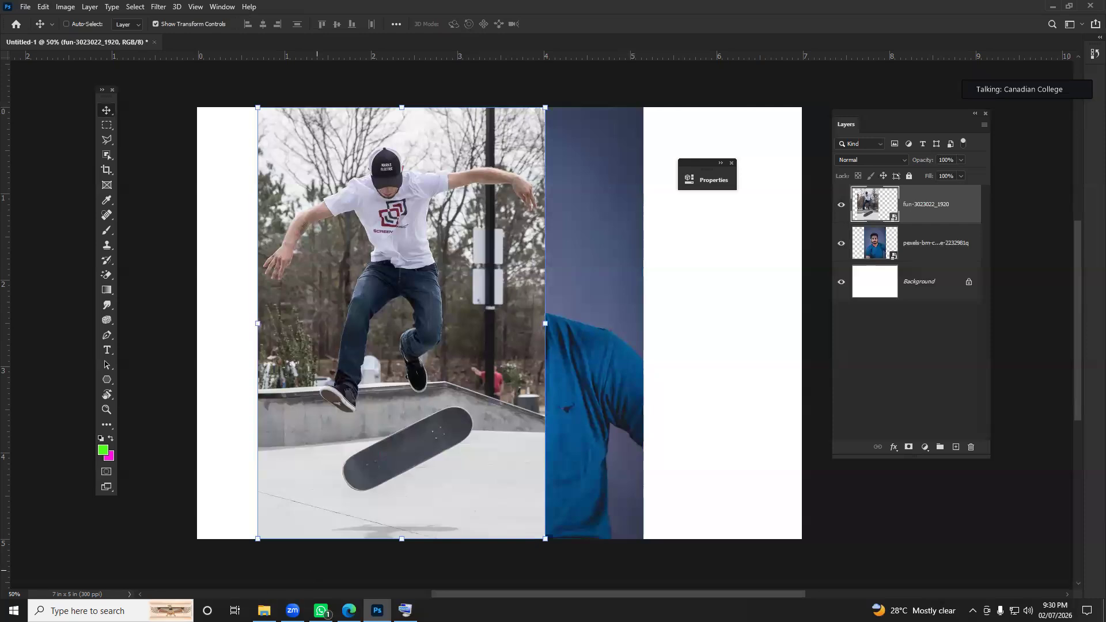
Step: Place the assa photo from the Light Effect folder, shift it down and left over the other photos, and delete its layer
left_click(264, 610)
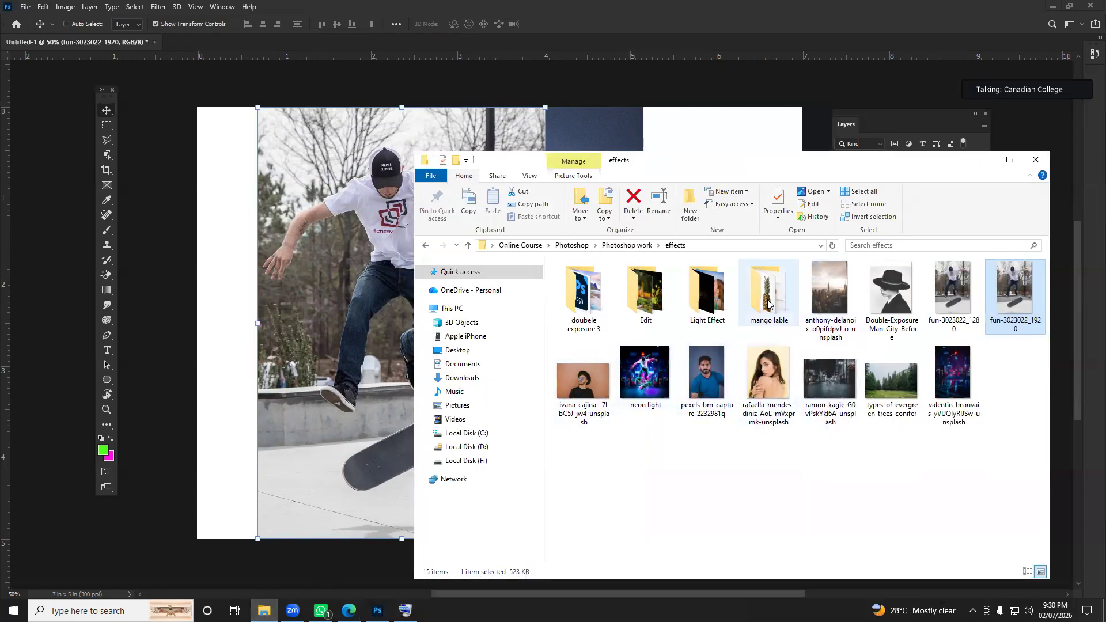
left_click(716, 304)
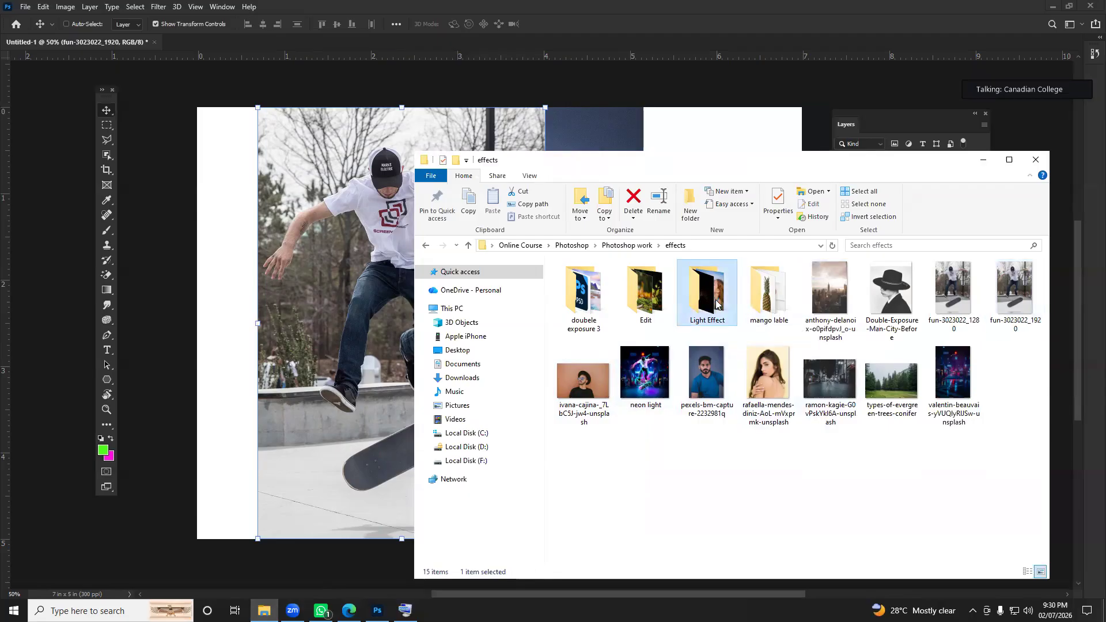
double_click(717, 304)
left_click_drag(717, 304, 350, 361)
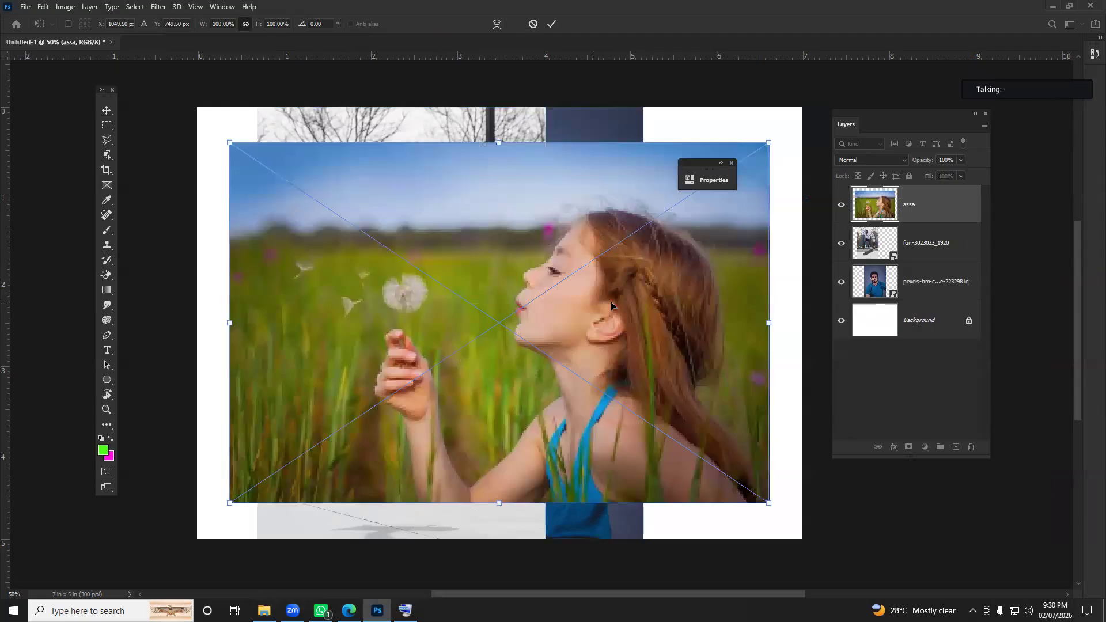
left_click(552, 23)
left_click_drag(554, 296, 491, 315)
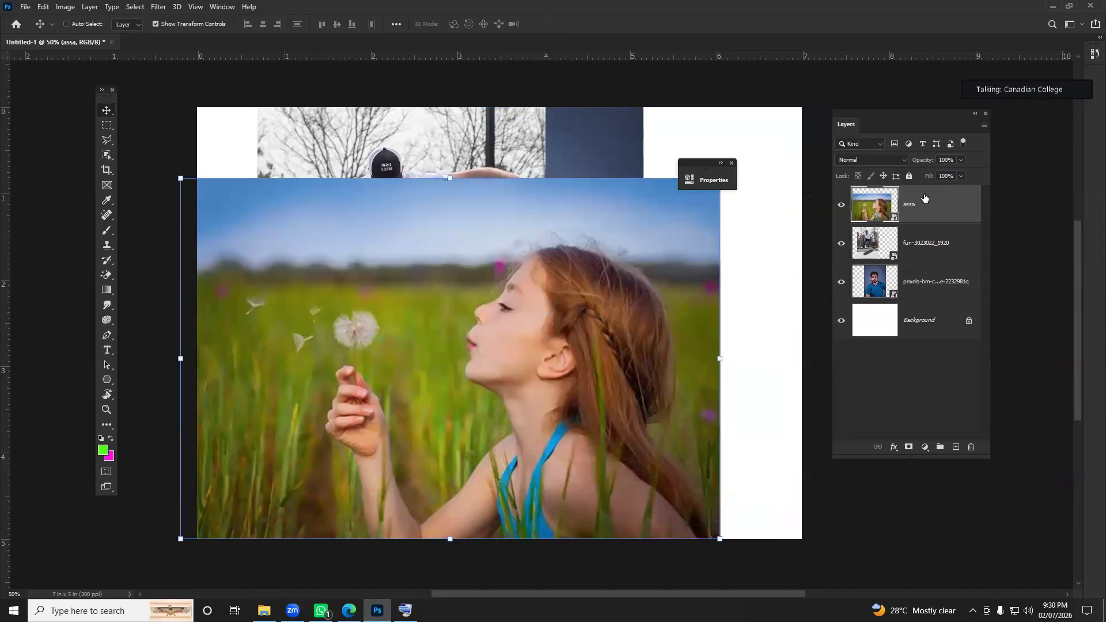
key("Delete")
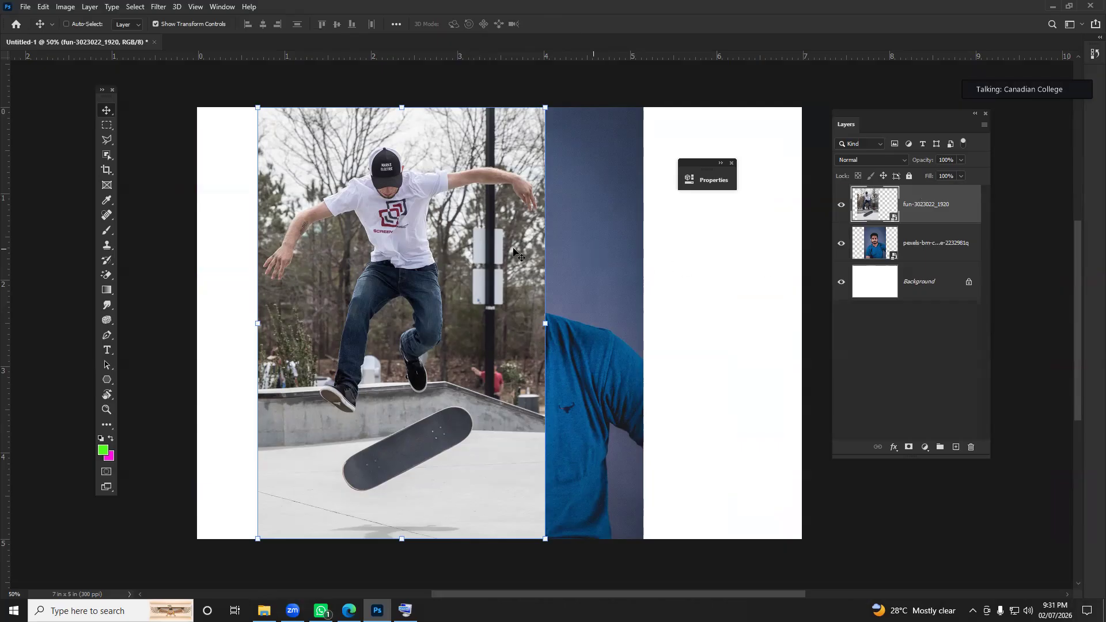
Step: Reposition the skateboarder photo over the portrait, flush with the canvas top, while toggling Show Transform Controls and leaving it enabled
left_click_drag(435, 248, 473, 246)
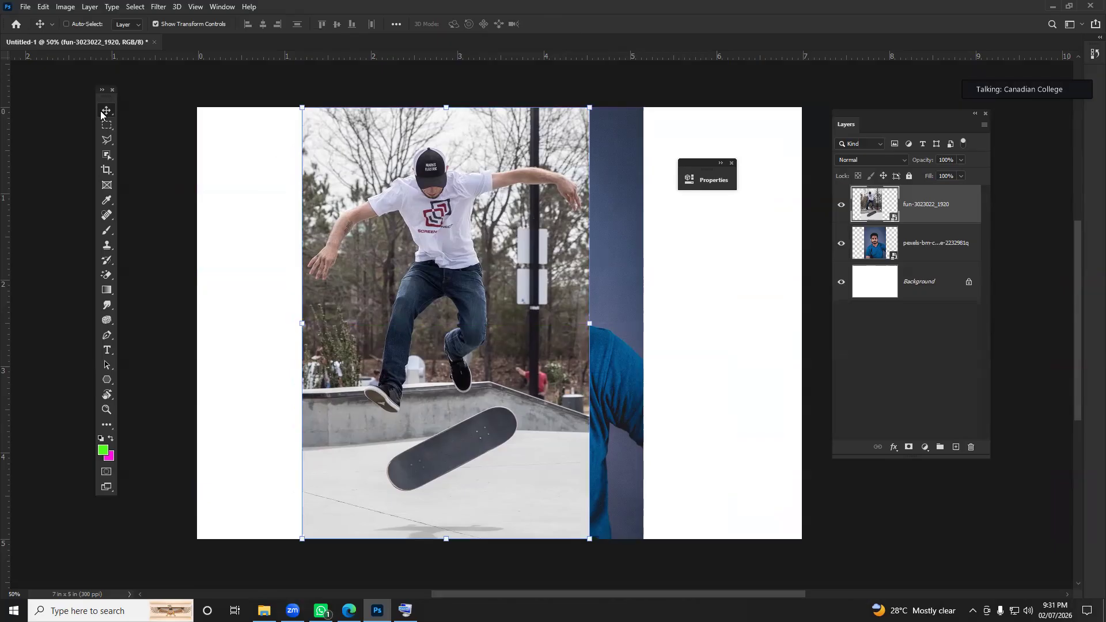
left_click(155, 24)
left_click(154, 25)
left_click(155, 24)
left_click_drag(524, 314, 495, 310)
left_click(169, 25)
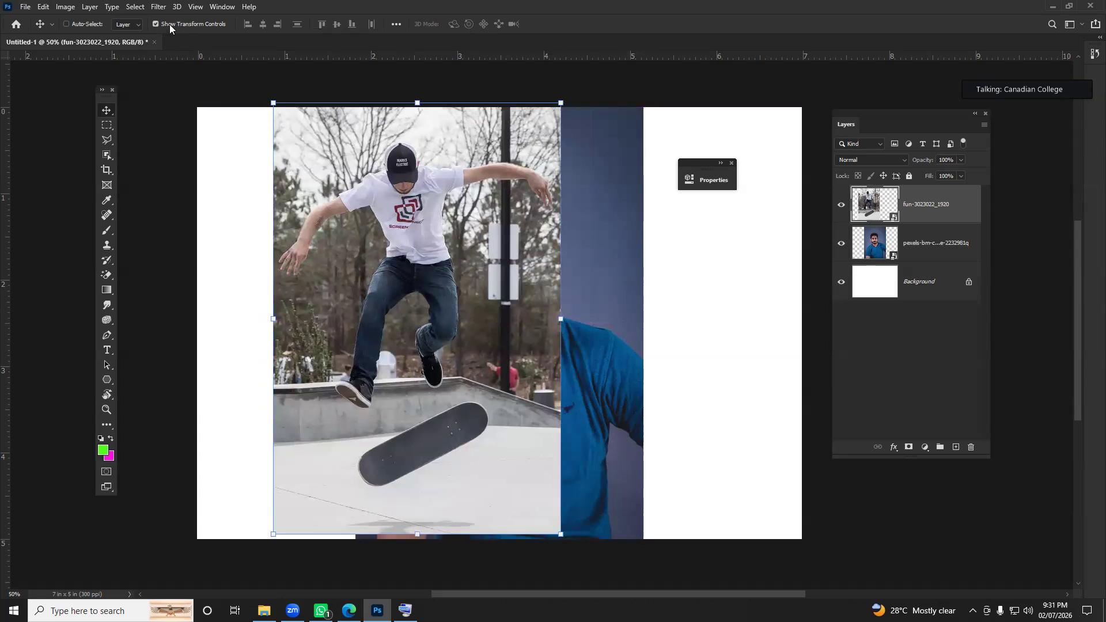
left_click_drag(382, 193, 387, 199)
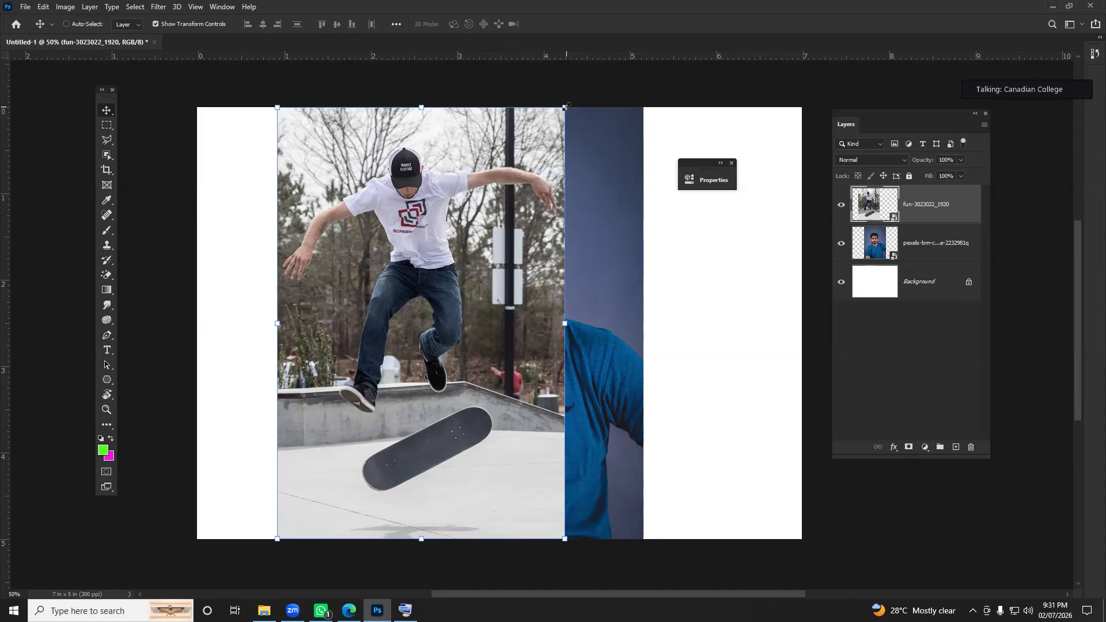
Step: Scale the skateboarder photo down proportionally from its upper-right corner to about 1.79 x 2.69 in and commit the transform
left_click_drag(564, 107, 488, 240)
left_click_drag(564, 107, 432, 307)
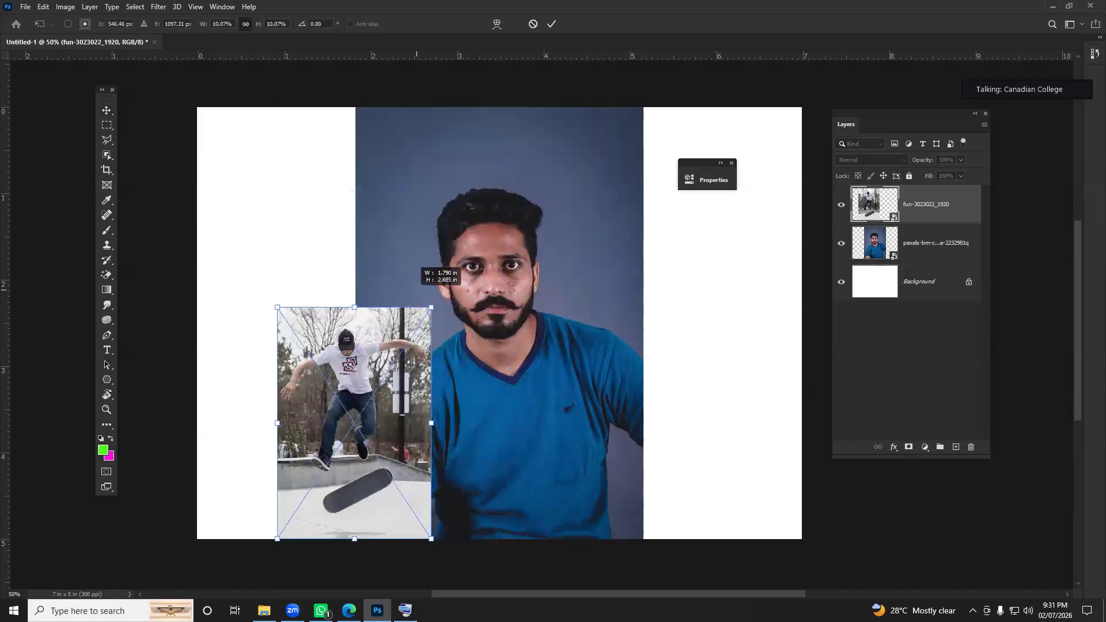
left_click(552, 24)
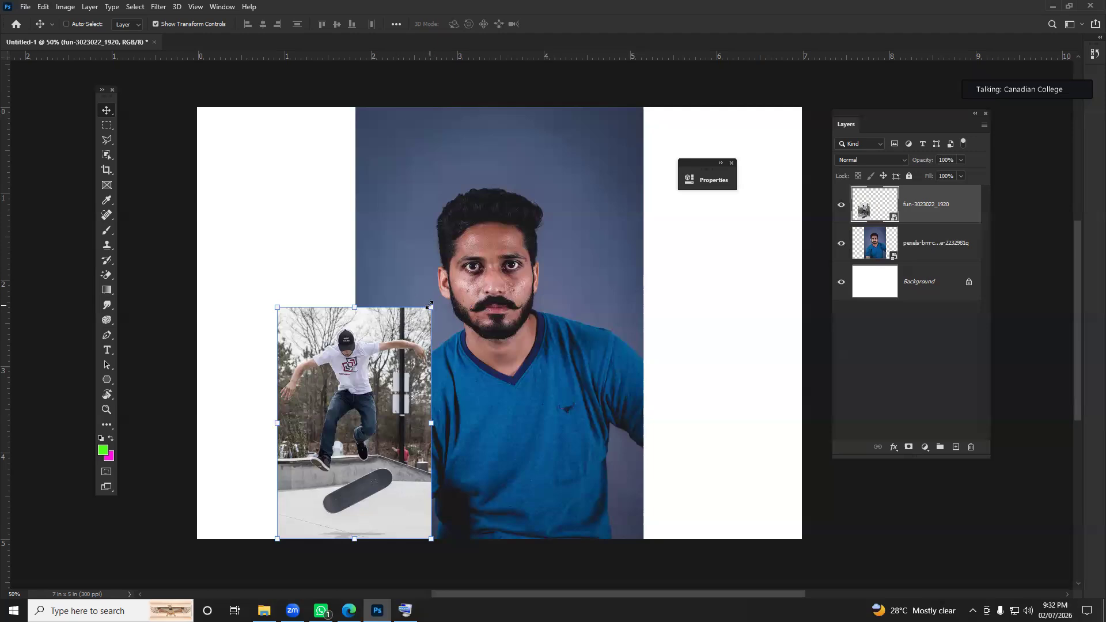
Step: Enlarge the skateboarder photo, shrink it, and enlarge it again to about 14.5% scale from its upper-right corner, committing each transform
left_click_drag(430, 305, 501, 204)
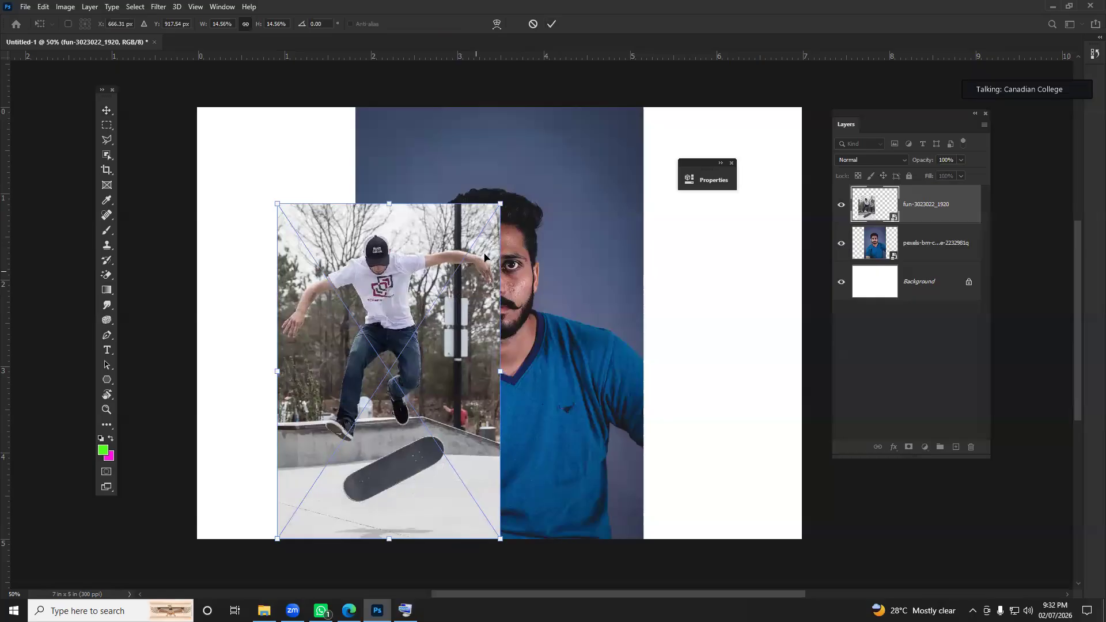
key("Return")
left_click_drag(499, 205, 428, 304)
key("Return")
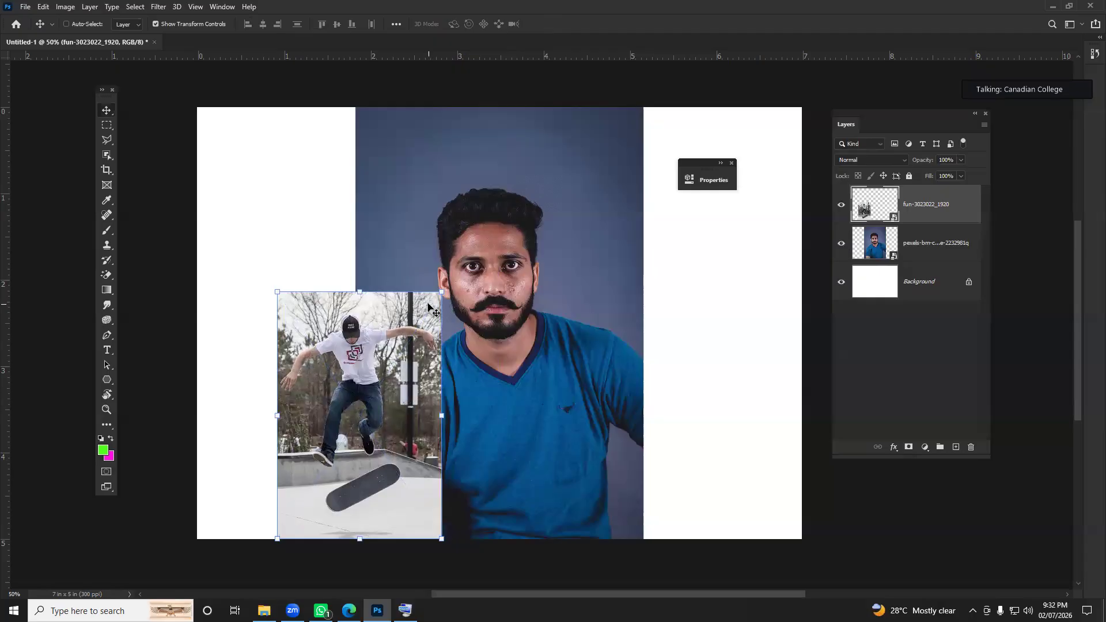
left_click_drag(442, 292, 501, 203)
key("Return")
key("Return")
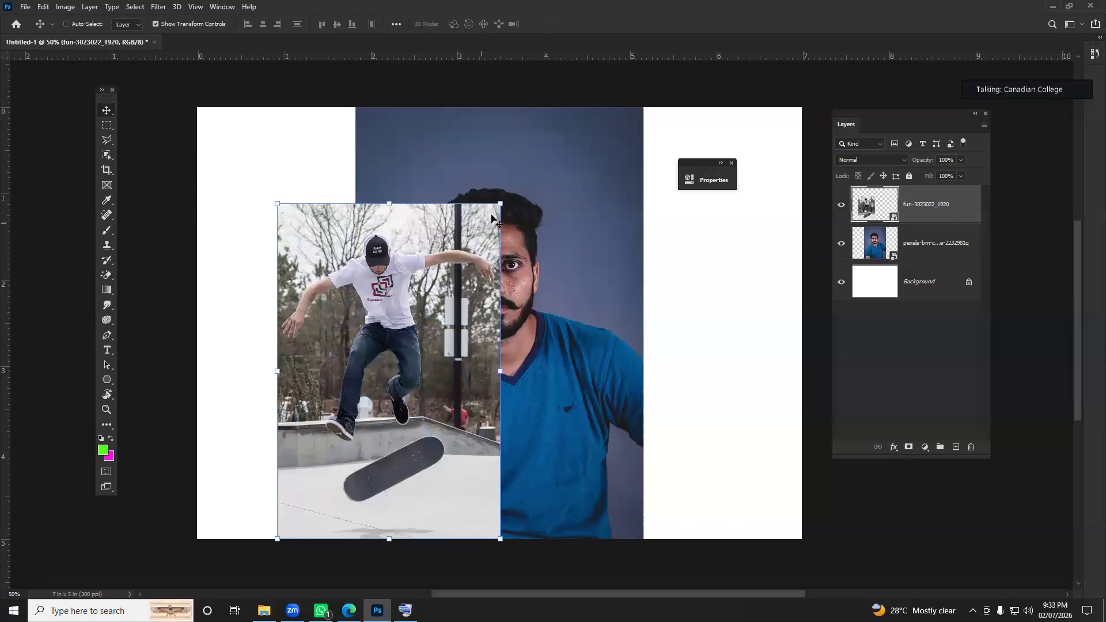
Step: Shrink the skateboarder photo from its right edge until it ends at the portrait's left edge, and commit the transform
left_click_drag(505, 366, 355, 372)
key("Return")
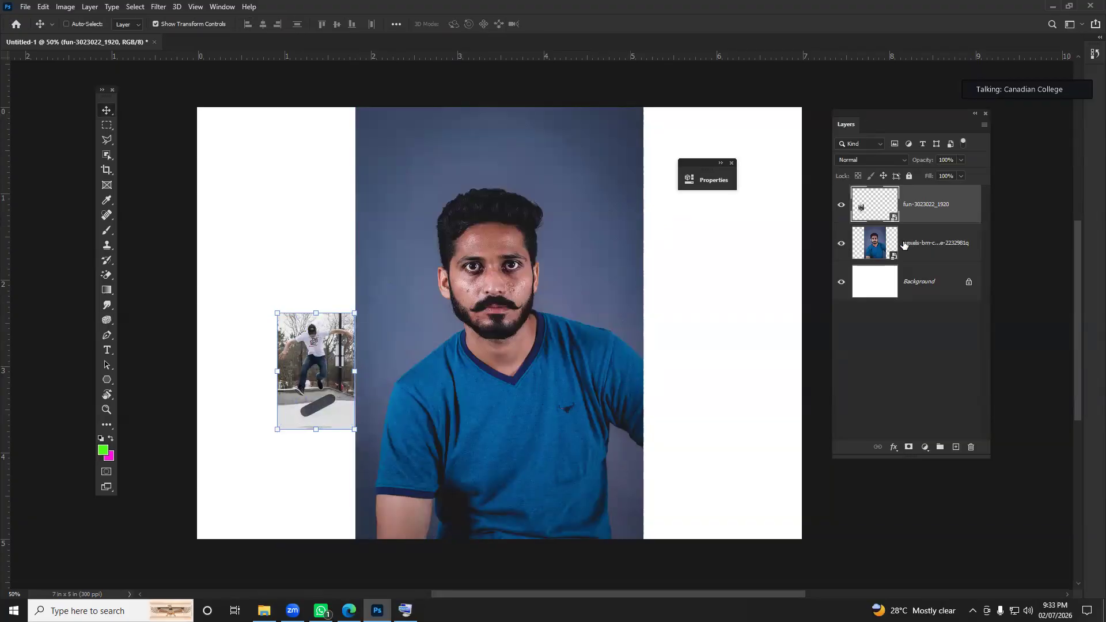
Step: Select the pexels-bm-capture-2232981q layer, scale the portrait down proportionally, and move it right and up, away from the skateboarder photo
key("alt+bracketleft")
left_click_drag(642, 107, 556, 237)
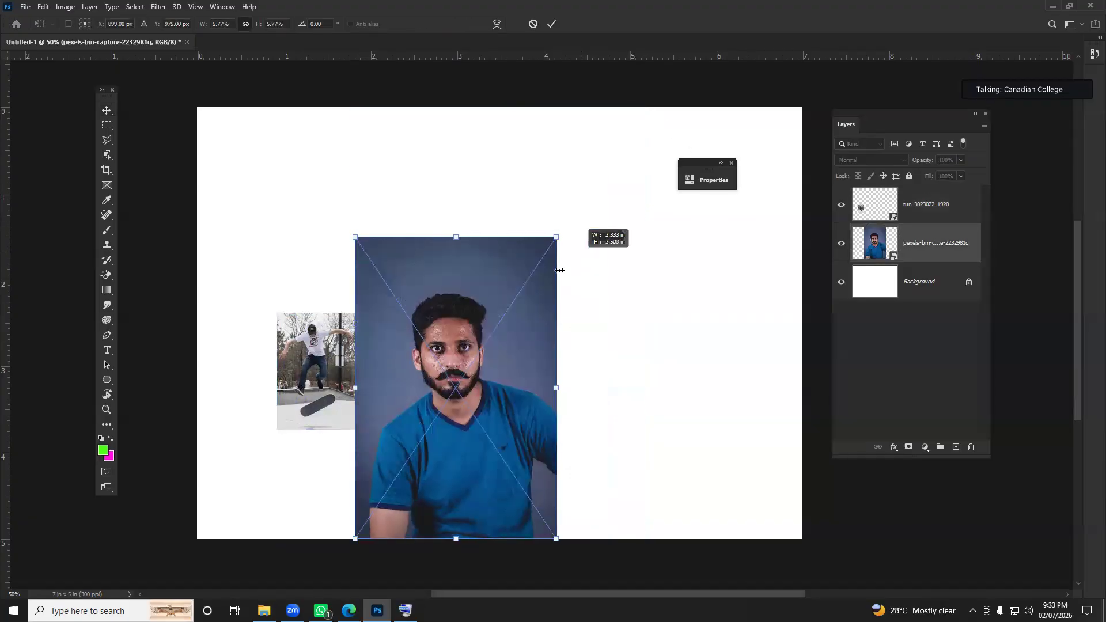
left_click_drag(458, 231, 456, 200)
key("Return")
key("Return")
left_click_drag(459, 281, 524, 243)
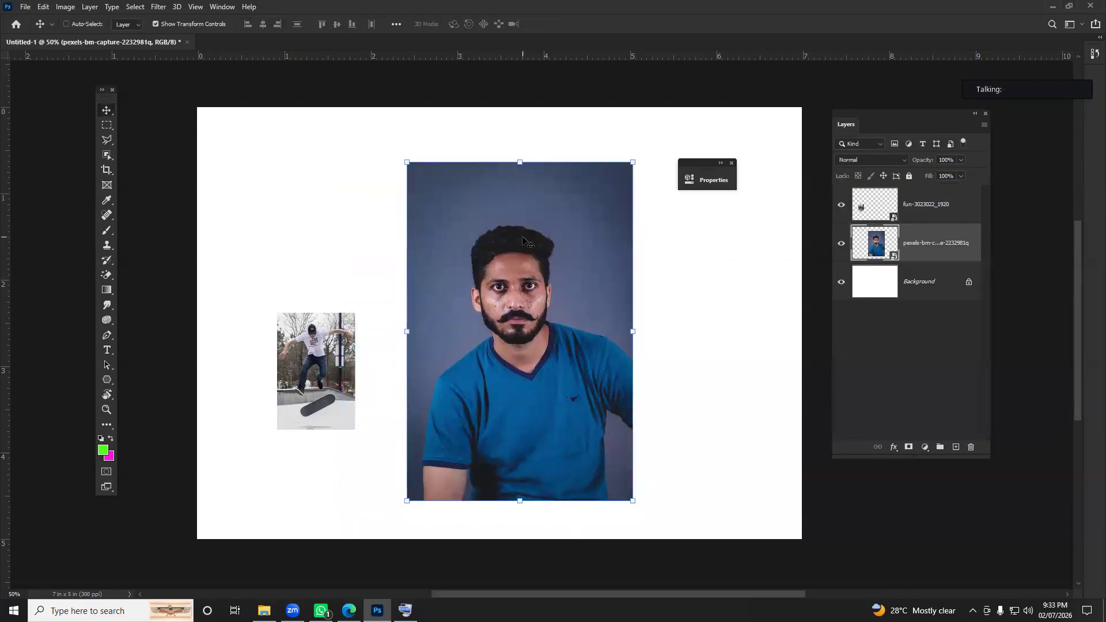
Step: Select the fun-3023022_1920 layer and enlarge the photo from its upper-right corner until it overlaps the portrait's left side
left_click(921, 209)
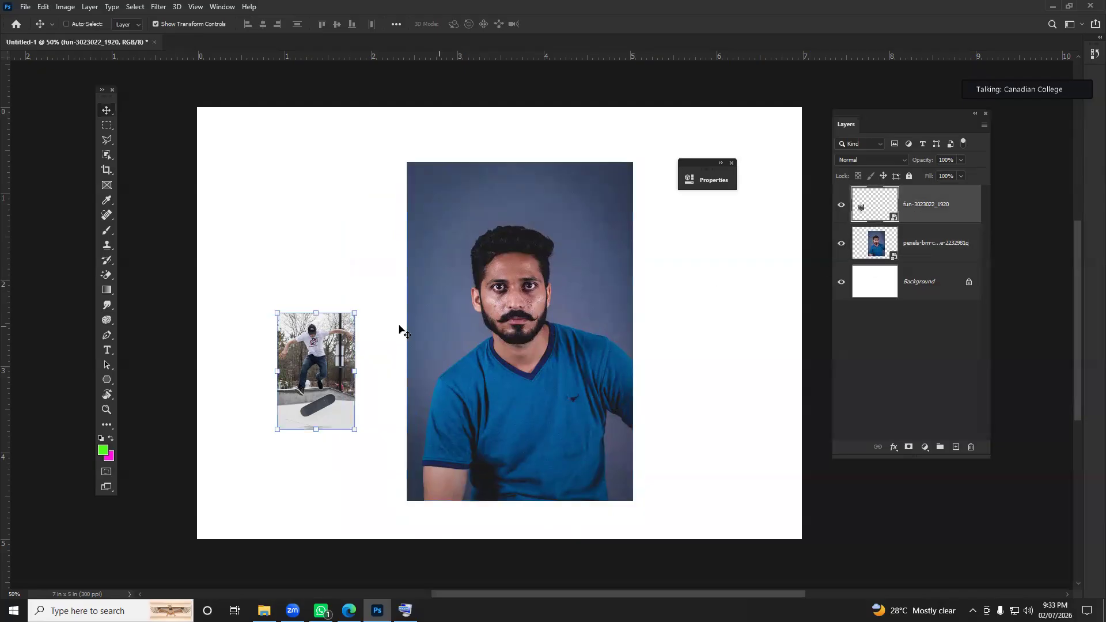
left_click_drag(356, 313, 441, 184)
key("Return")
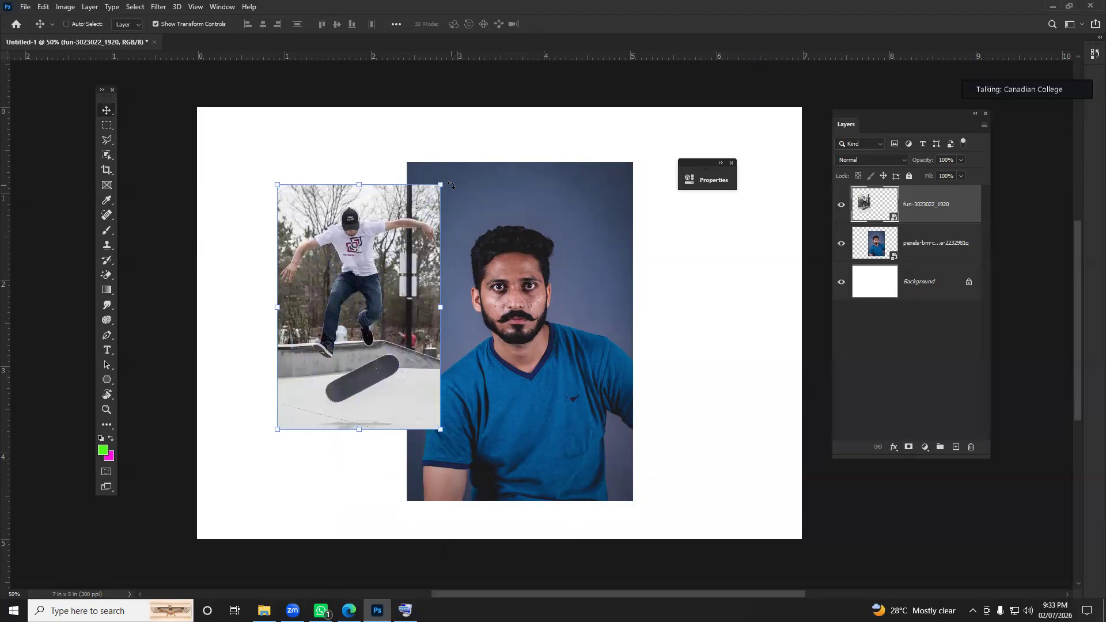
Step: Rotate the skateboarder photo clockwise until it is nearly upside down, commit it, and move it left across the portrait's edge
left_click_drag(451, 185, 550, 468)
key("Return")
key("Return")
left_click_drag(554, 344, 417, 362)
Step: Select the portrait layer and rotate the photo clockwise to a little short of a quarter turn, committing the transform
left_click(928, 244)
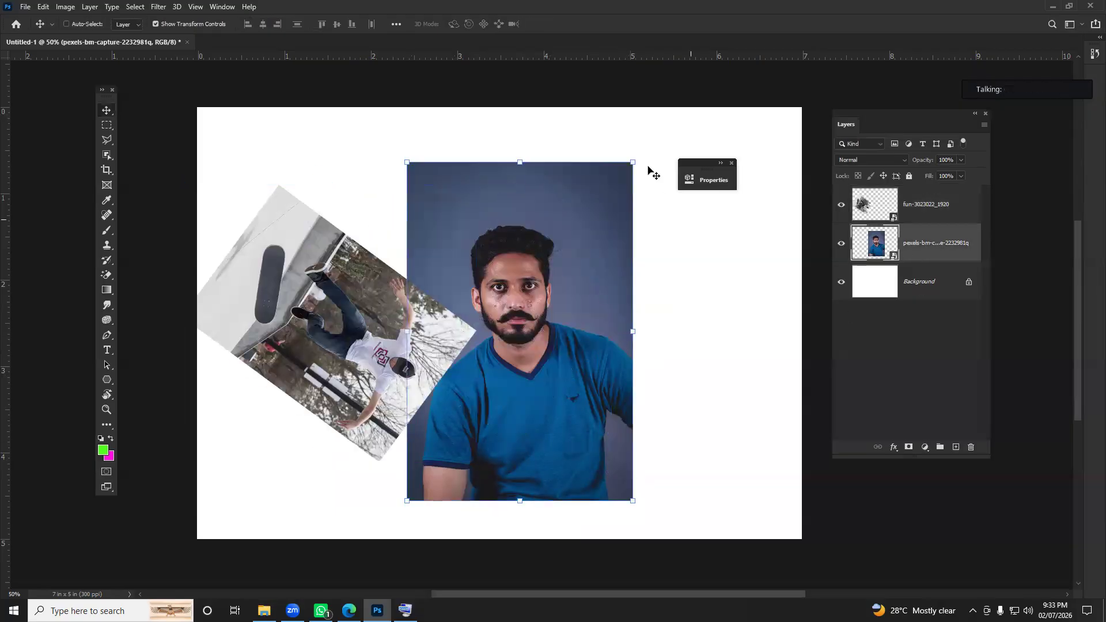
left_click_drag(646, 158, 795, 465)
key("Return")
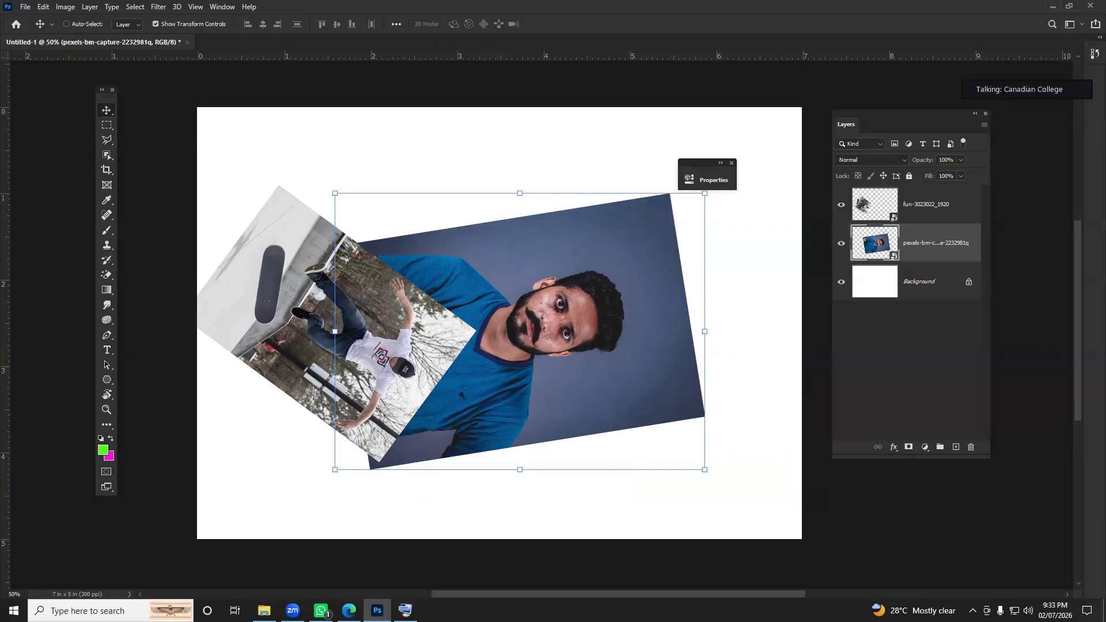
left_click(405, 610)
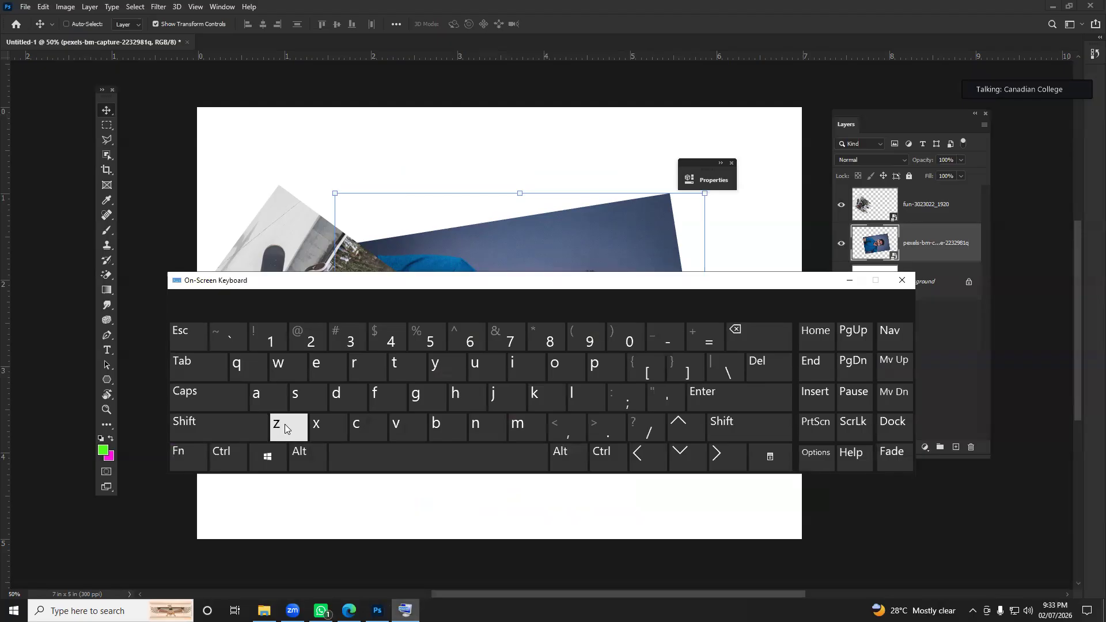
left_click(847, 282)
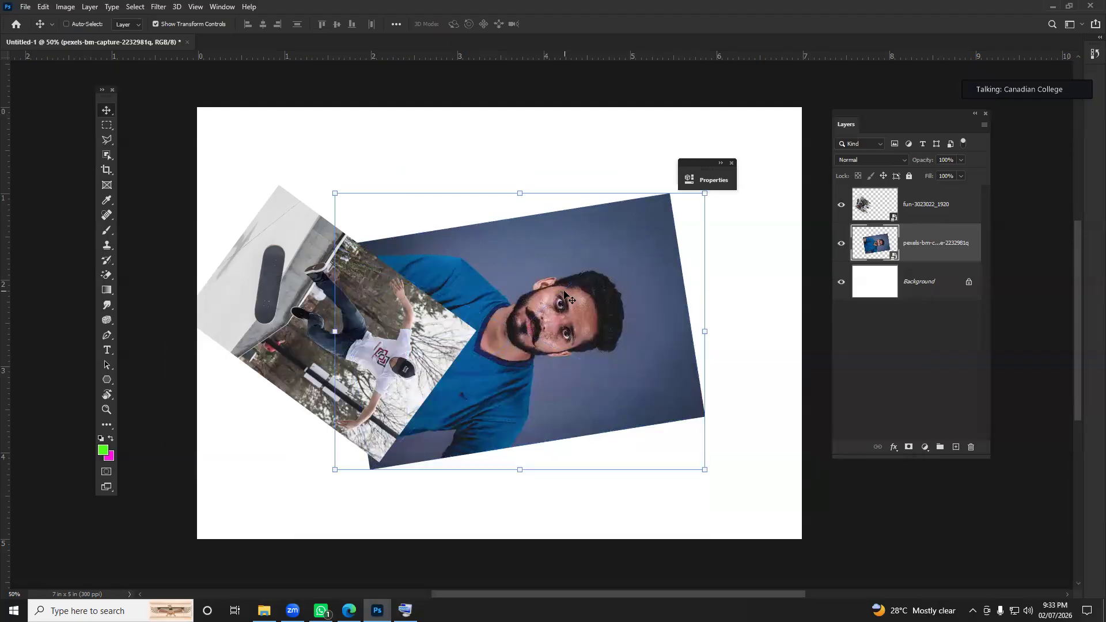
key("ctrl")
key("ctrl")
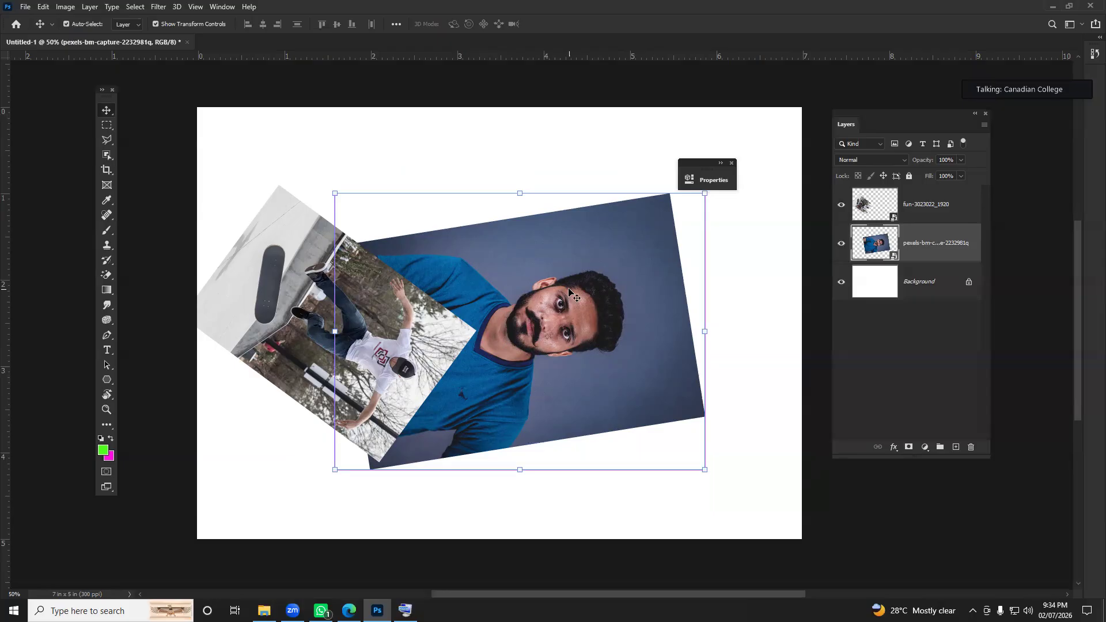
key("ctrl+space")
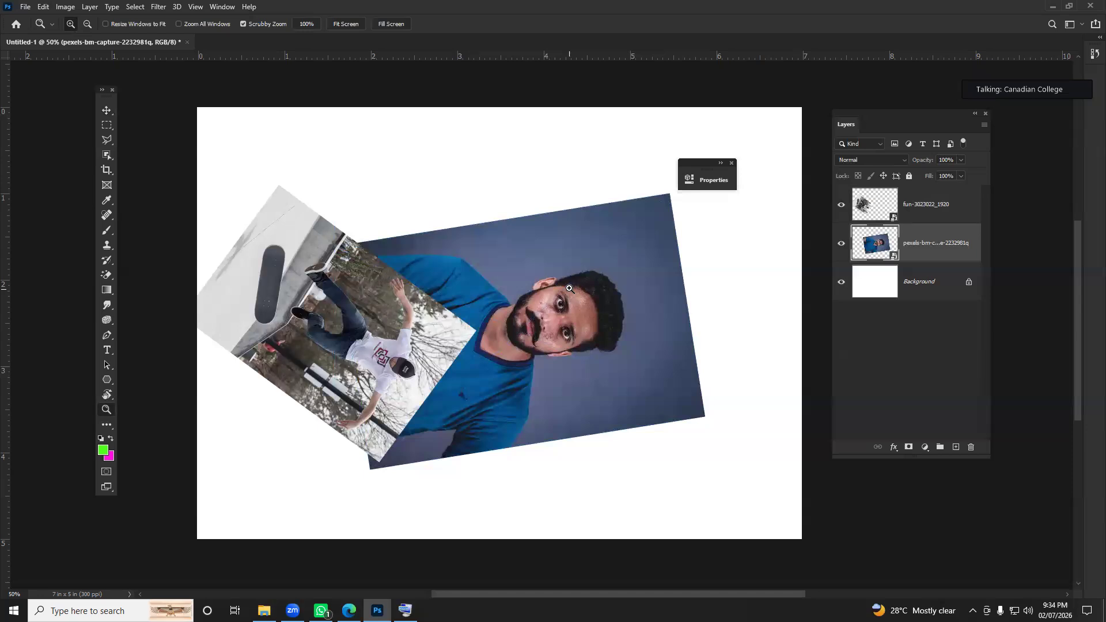
left_click(106, 110)
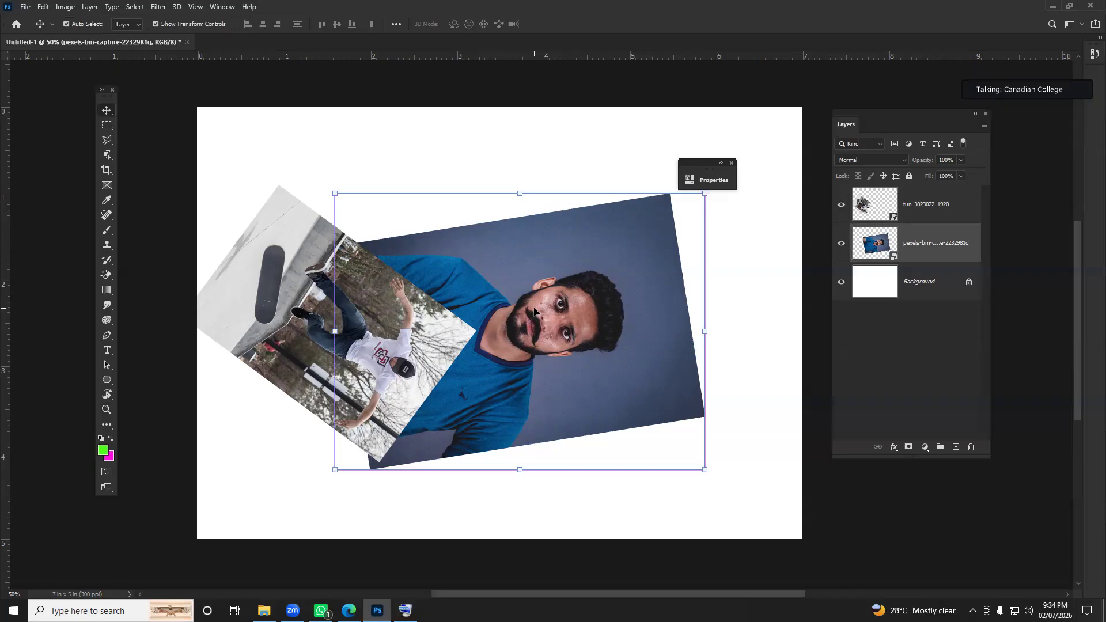
Step: Undo the portrait's rotation and the skateboarder photo's move and rotations
key("ctrl+z")
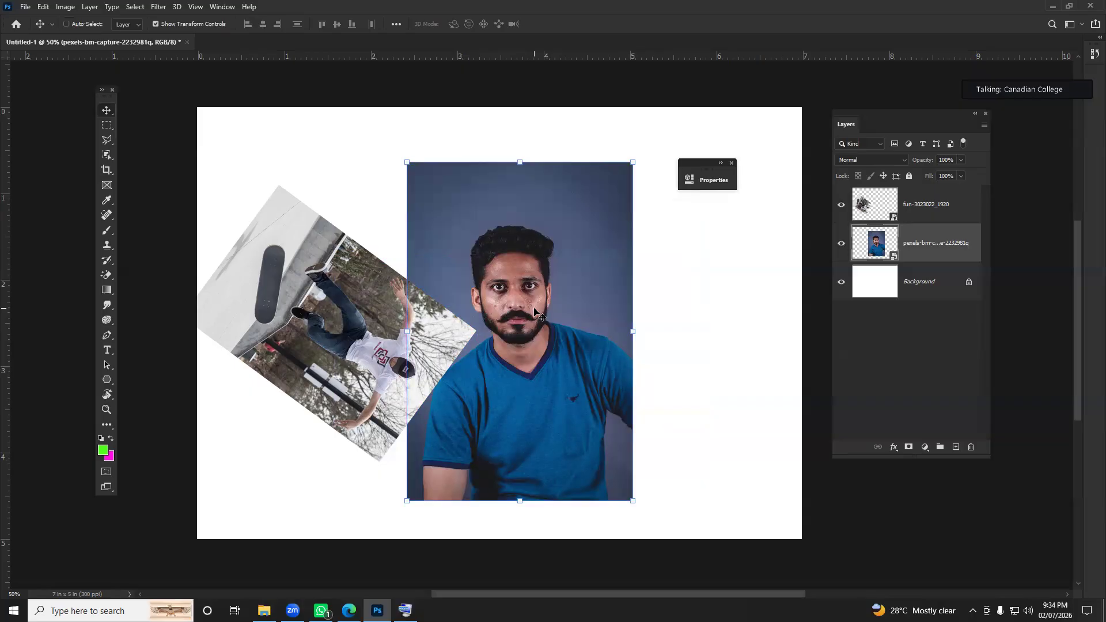
key("ctrl+z")
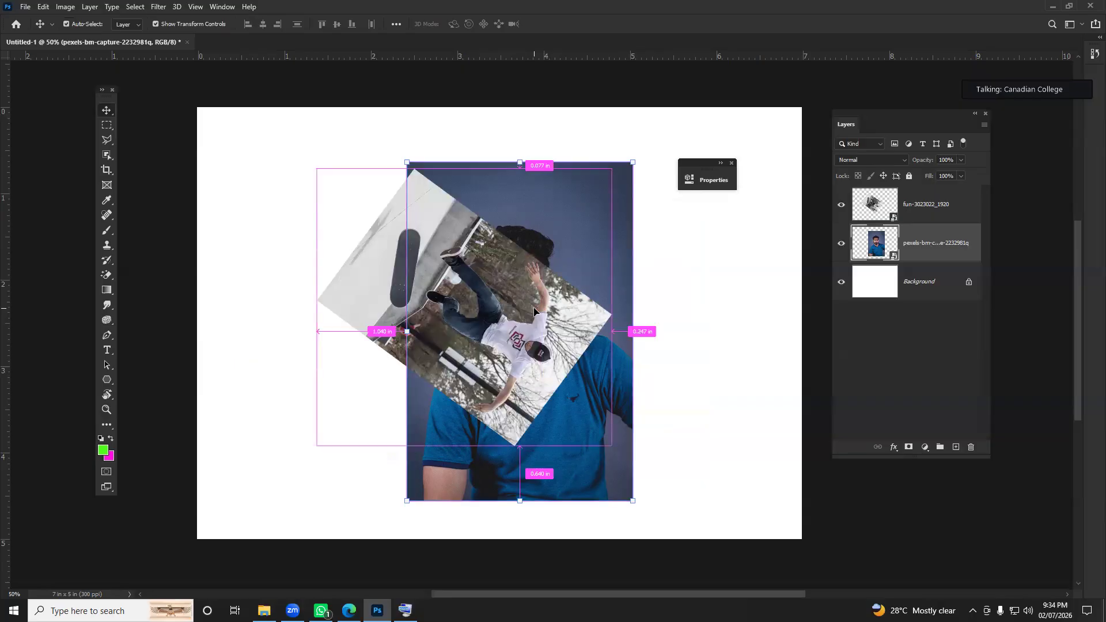
key("ctrl+z")
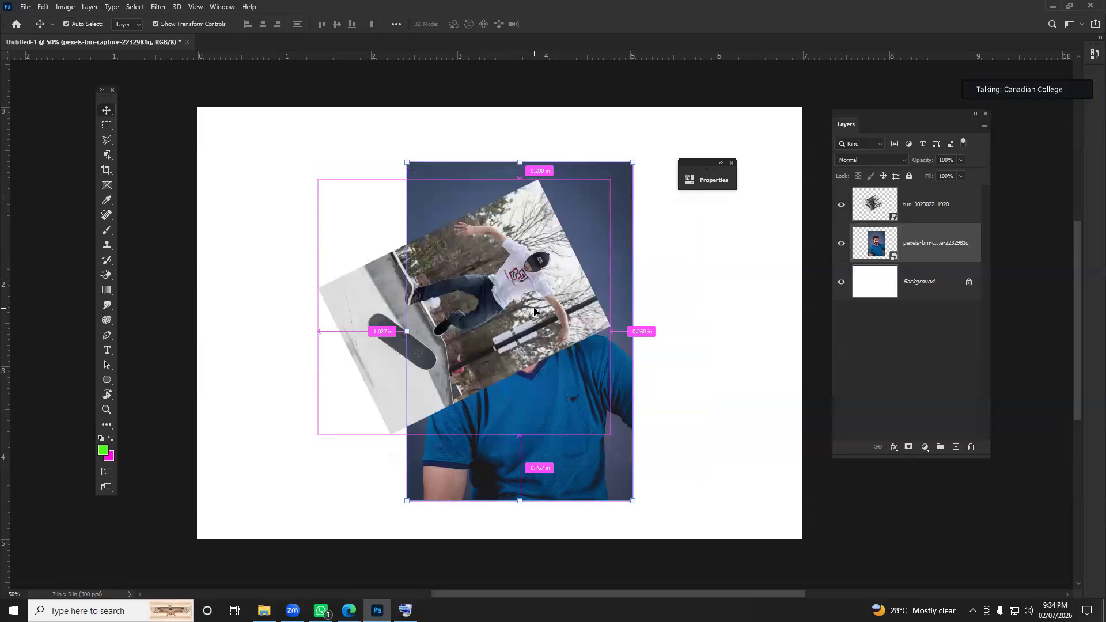
key("ctrl+z")
key("ctrl+z")
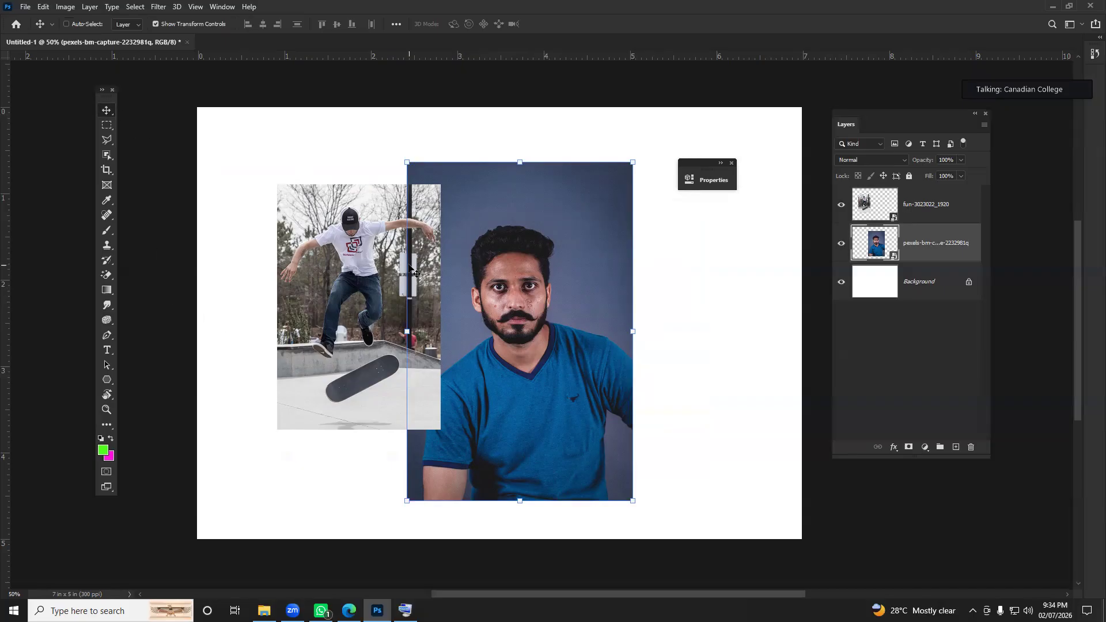
Step: Move the portrait photo right and slightly up until it no longer overlaps the skateboarder photo
left_click_drag(381, 303, 437, 269)
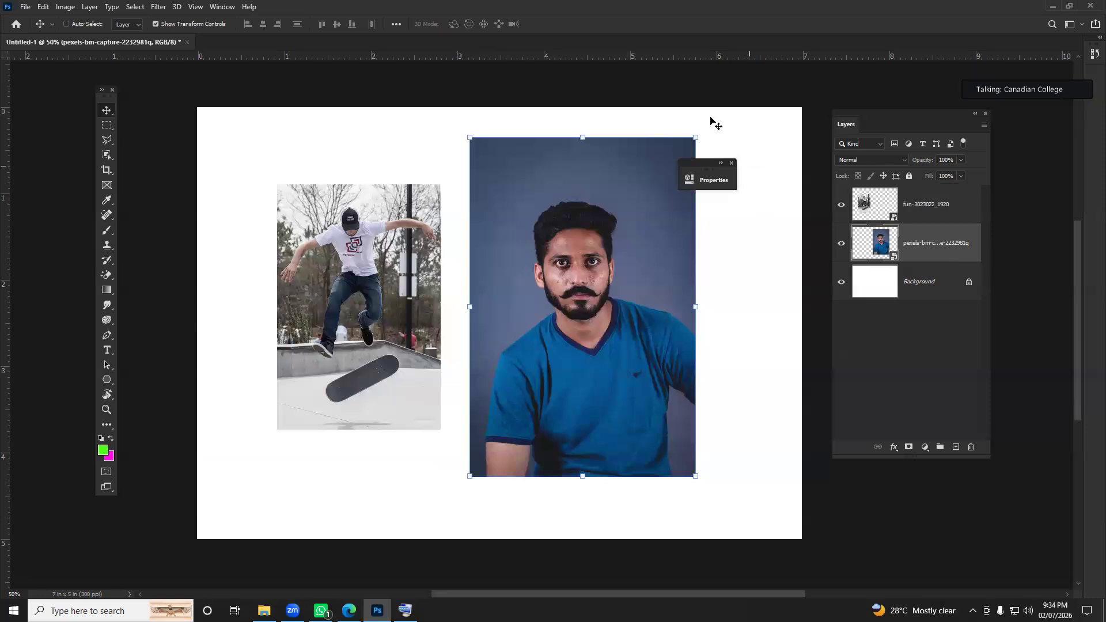
left_click_drag(696, 307, 624, 307)
Step: Rotate the portrait photo clockwise by dragging outside its corner, and undo the rotation
left_click_drag(640, 138, 710, 314)
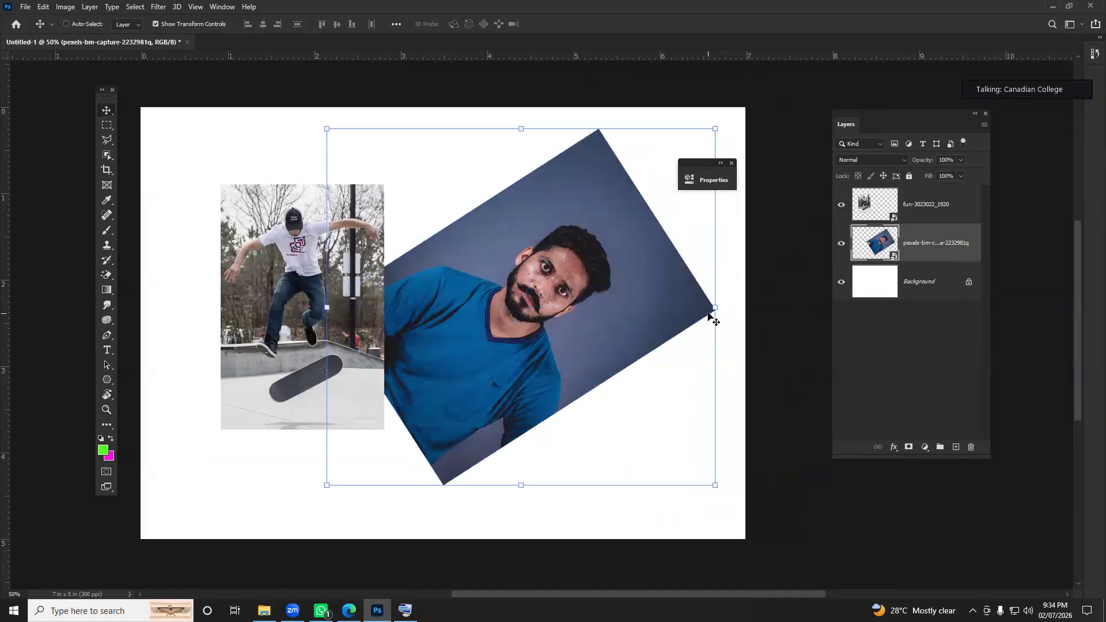
key("ctrl+z")
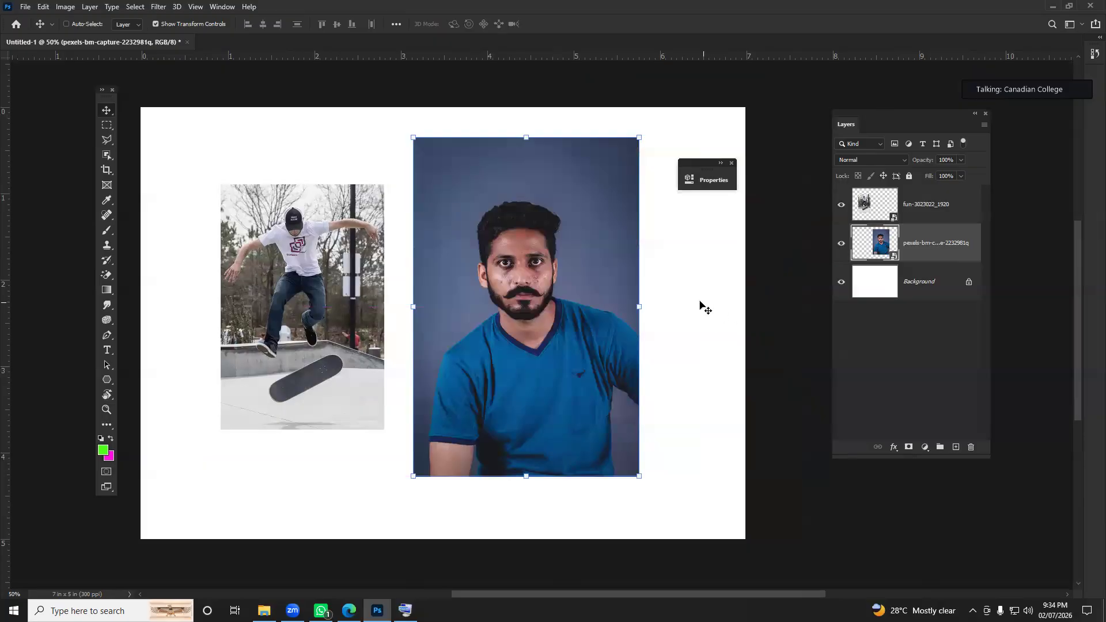
Step: Move the portrait photo slightly left and down, and check the list of layers under a point on it without choosing one
left_click_drag(562, 226, 556, 228)
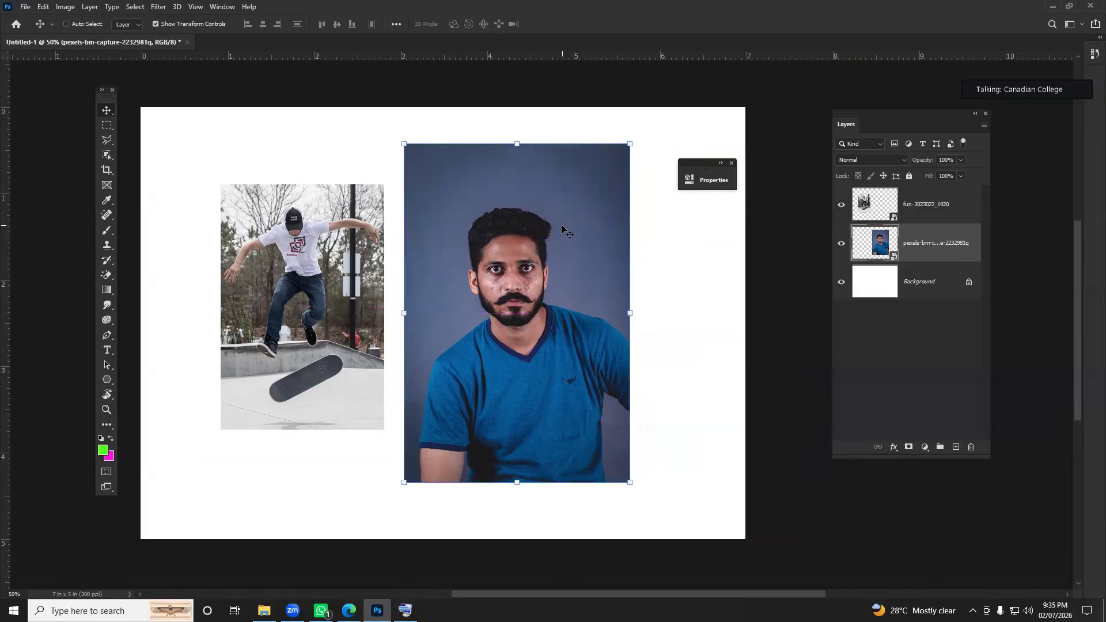
right_click(563, 229)
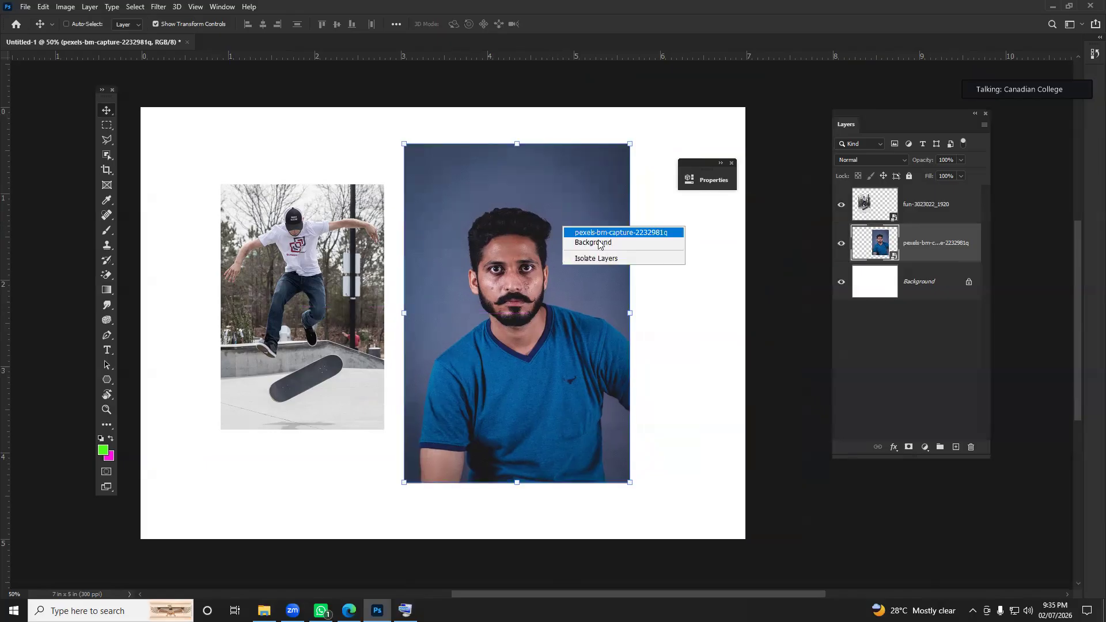
left_click(524, 237)
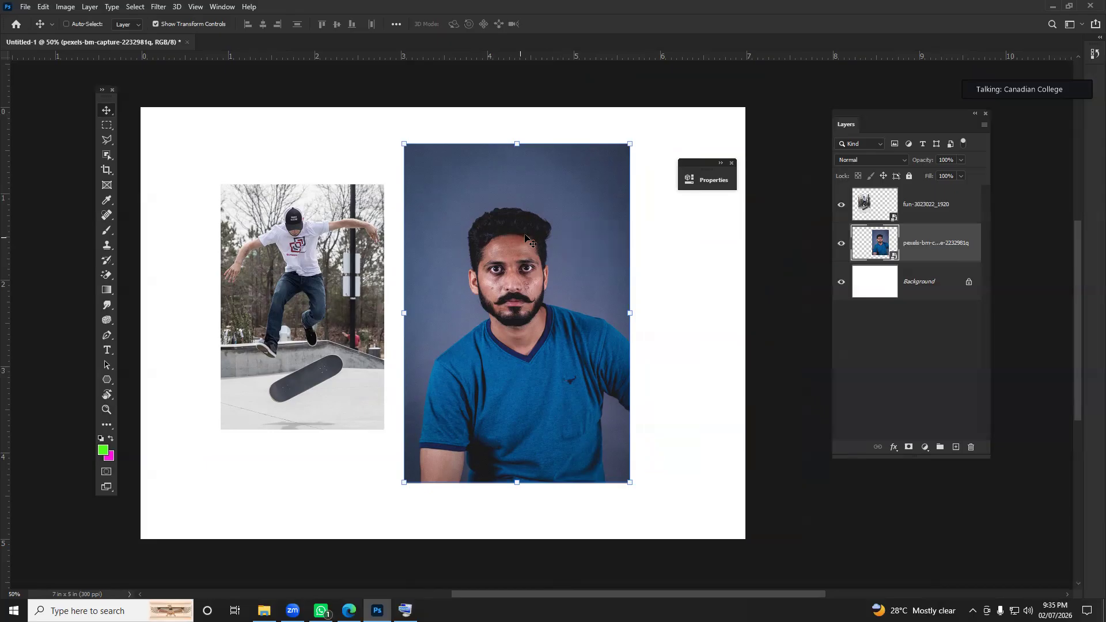
Step: Start Free Transform on the portrait photo and scale it down to about 6.1% from its upper-right corner
right_click(525, 236)
left_click(500, 229)
left_click(43, 7)
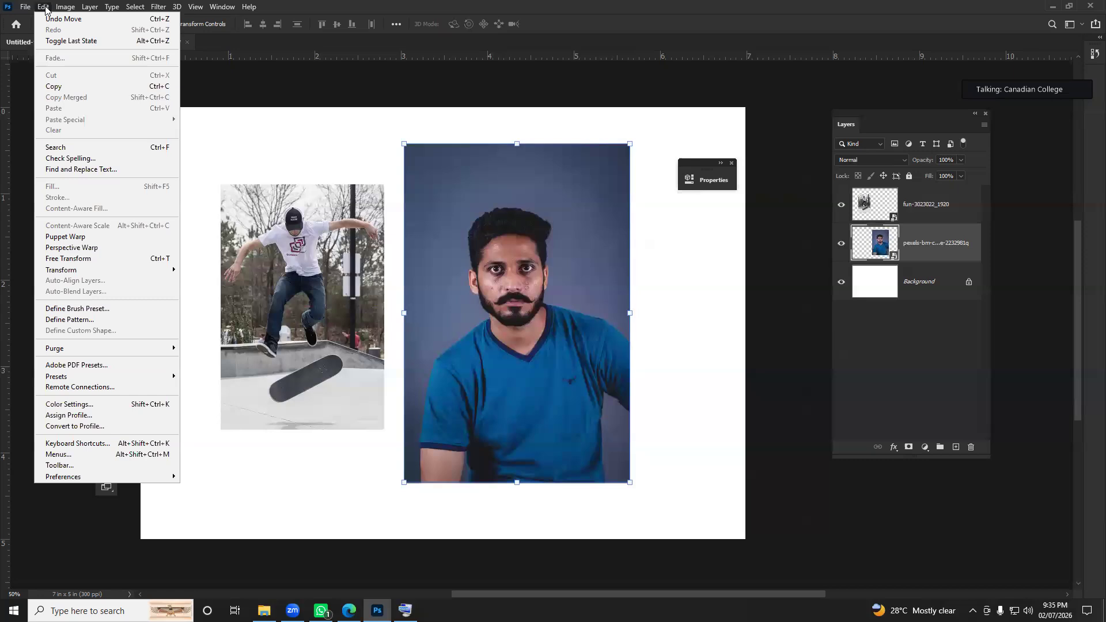
left_click(95, 262)
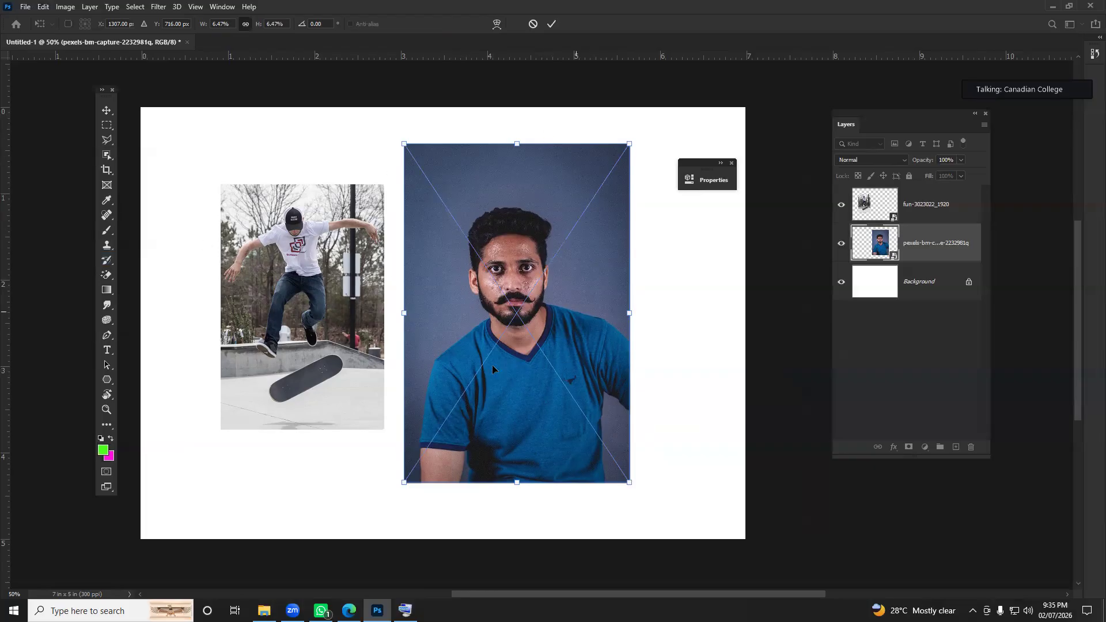
right_click(503, 221)
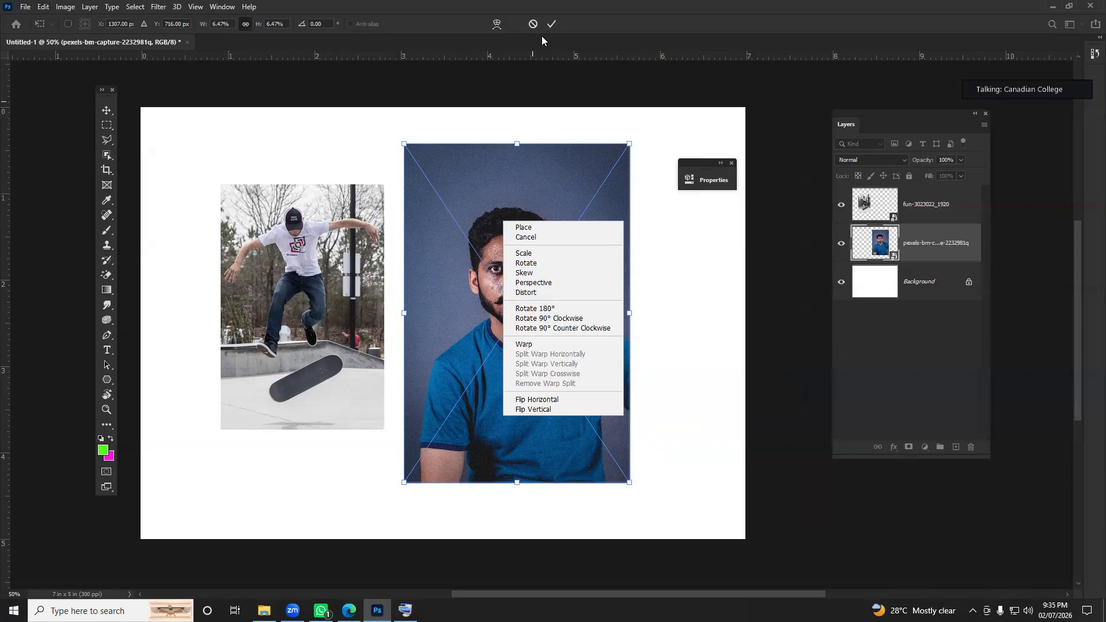
left_click(524, 254)
left_click_drag(633, 142, 618, 162)
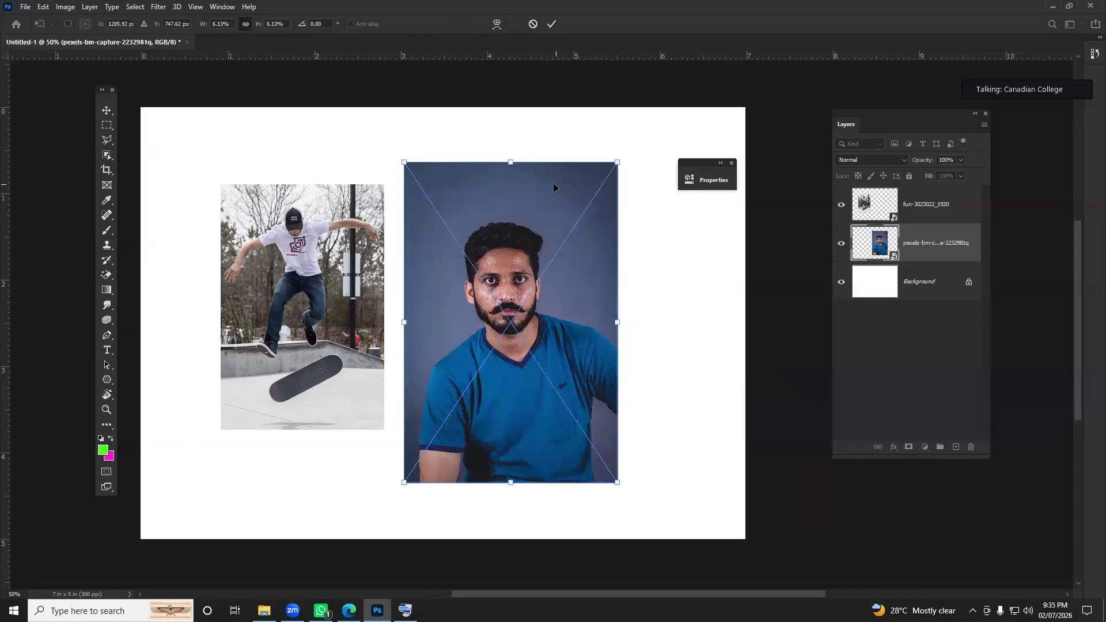
Step: Switch the active transform to Rotate and turn the portrait photo about 1.1° counterclockwise
right_click(554, 184)
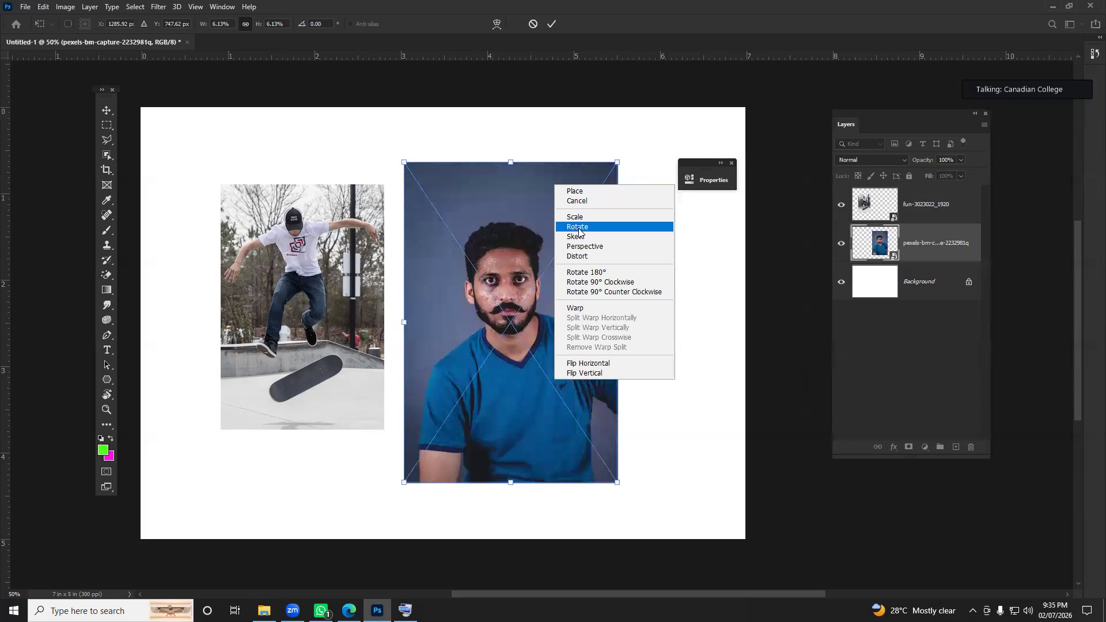
left_click(579, 228)
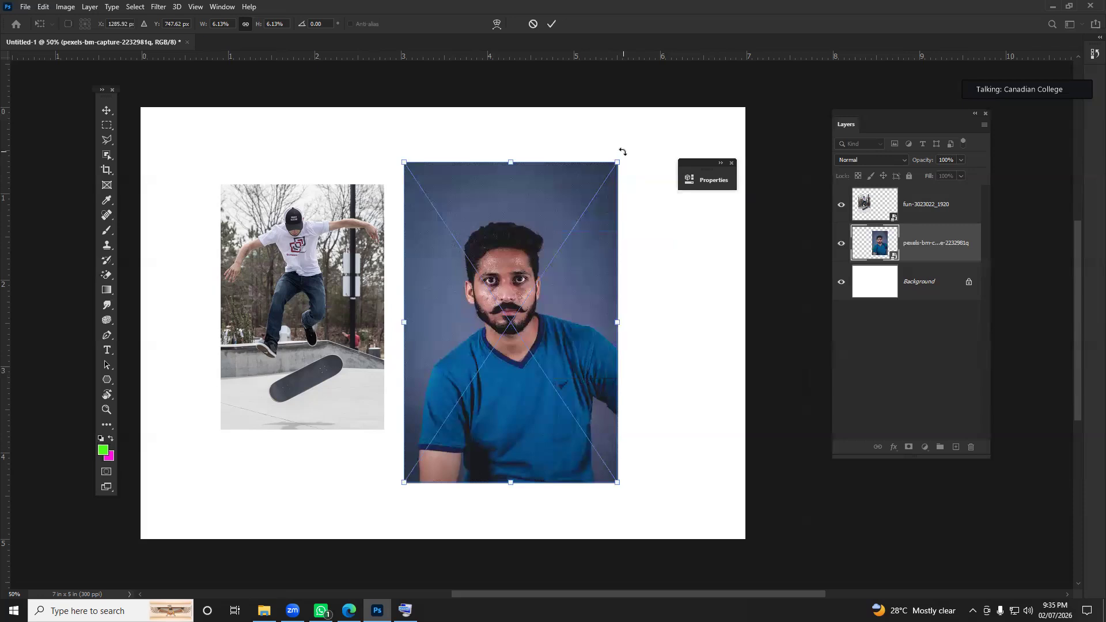
right_click(555, 190)
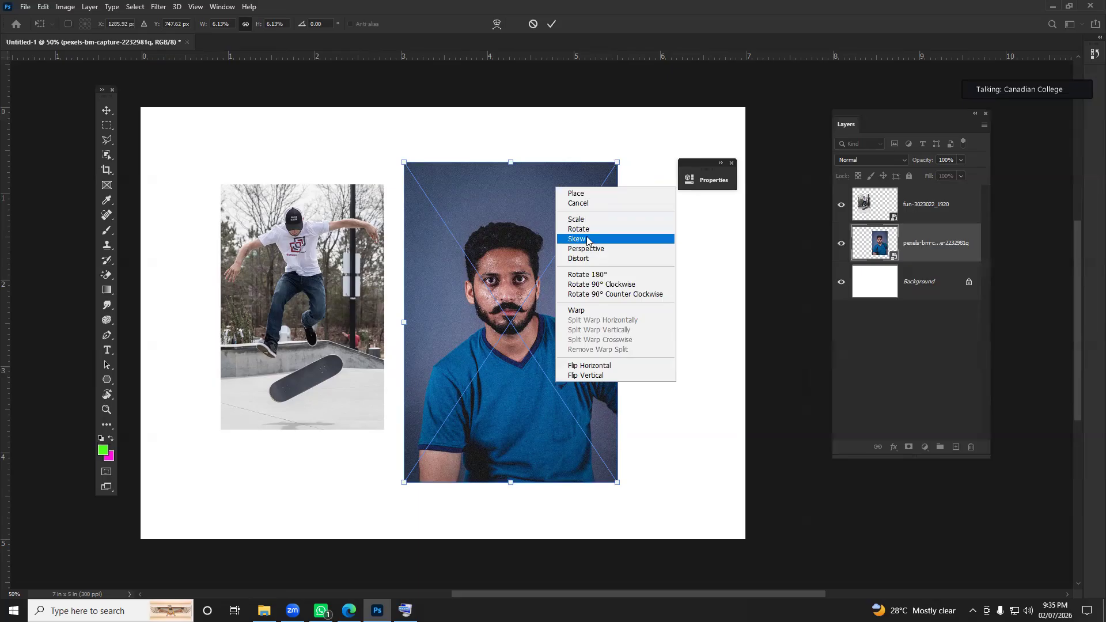
left_click(579, 229)
left_click_drag(625, 164, 585, 213)
Step: Skew the portrait photo by its top edge and both sides into a right-leaning parallelogram, commit, and undo the transform
right_click(540, 207)
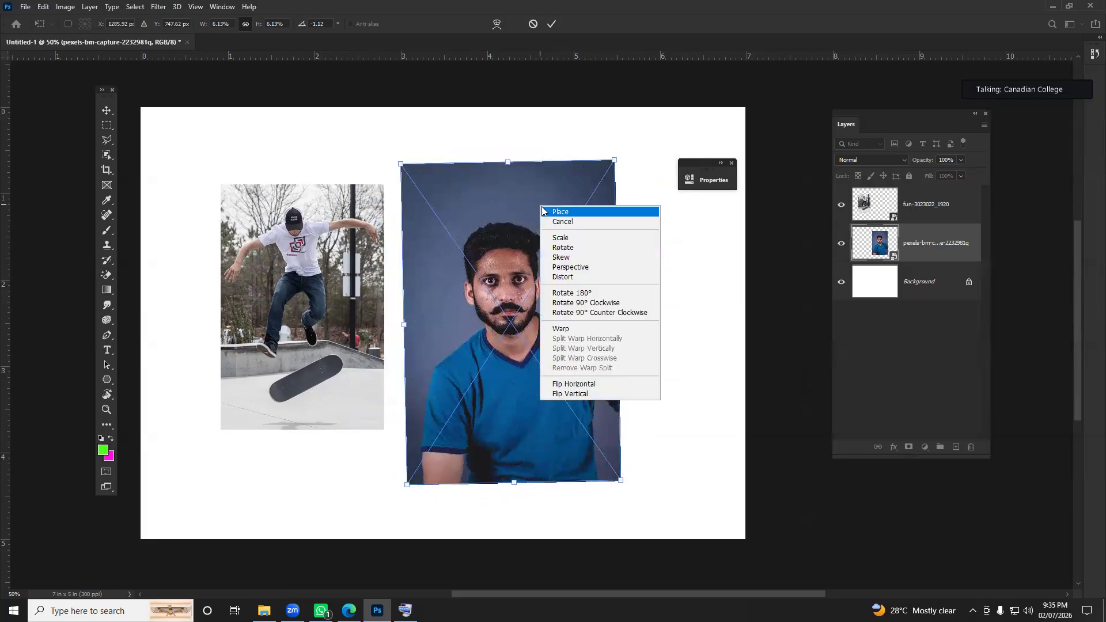
left_click(560, 258)
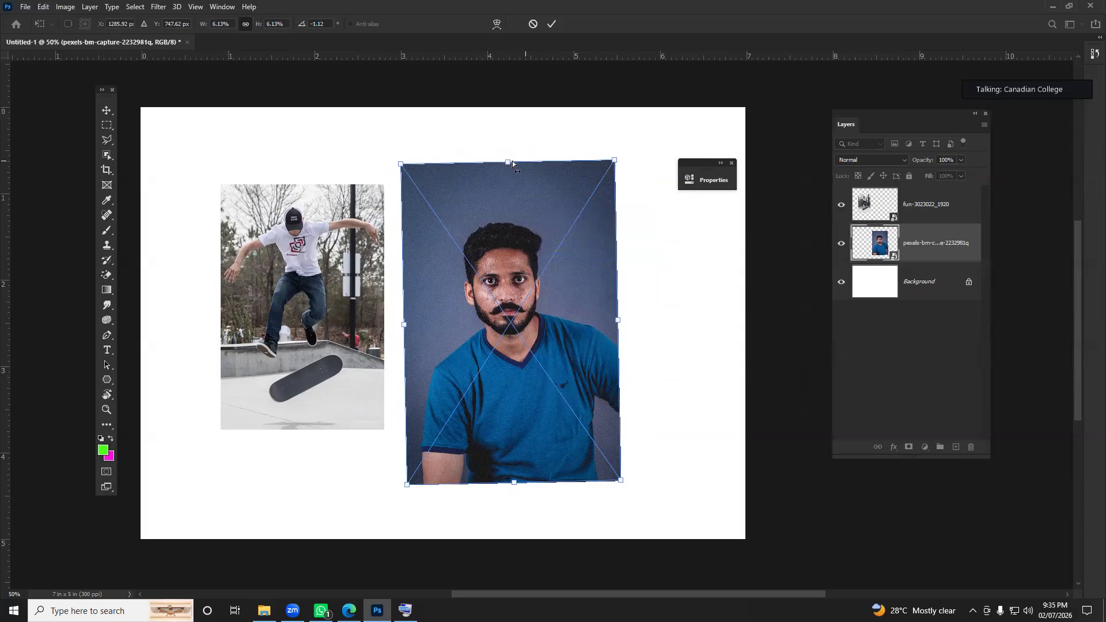
left_click_drag(509, 162, 682, 196)
left_click_drag(485, 323, 503, 245)
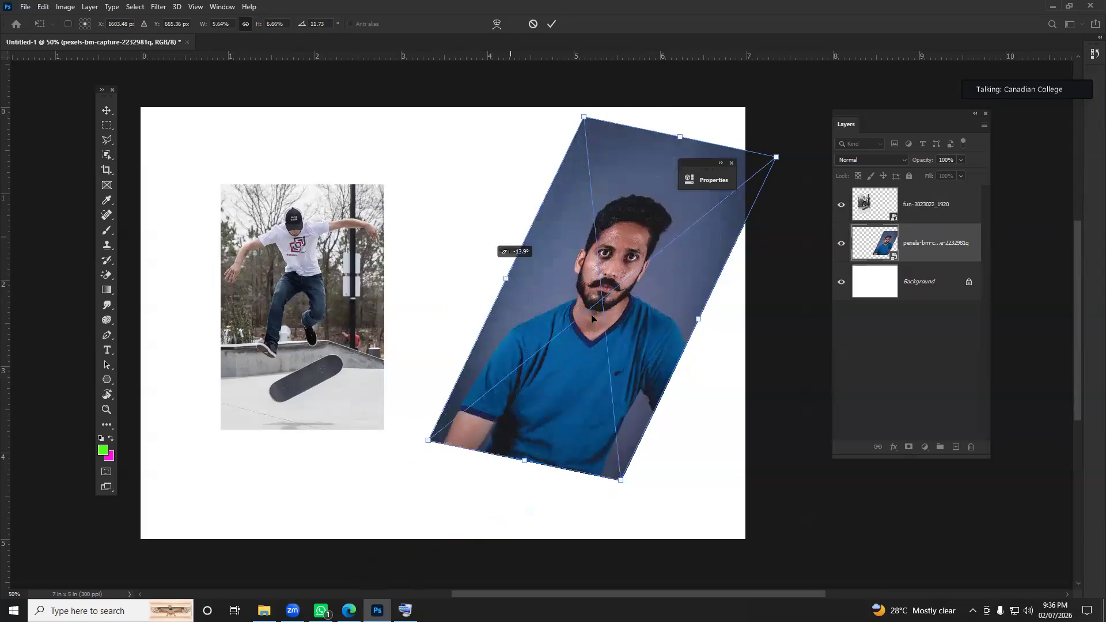
left_click_drag(686, 339, 656, 256)
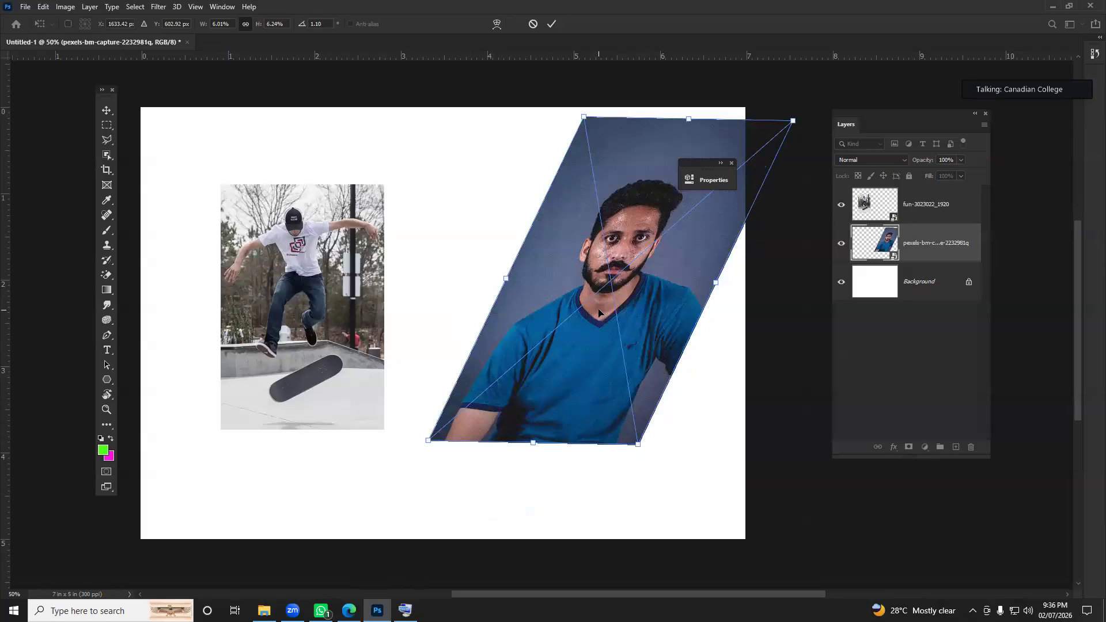
key("Return")
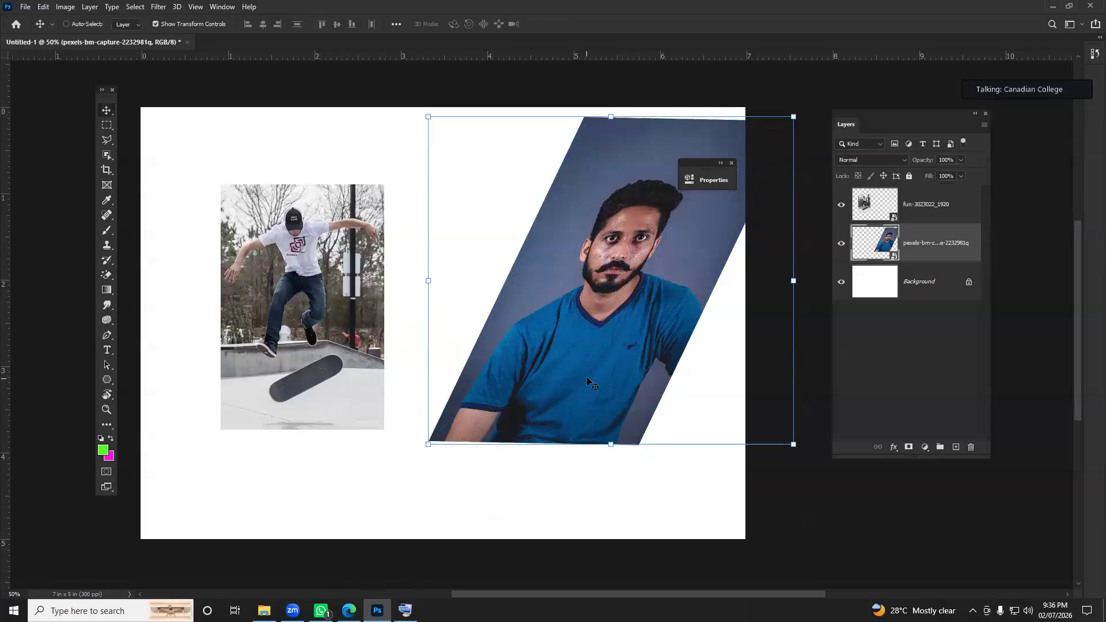
key("ctrl")
key("ctrl+z")
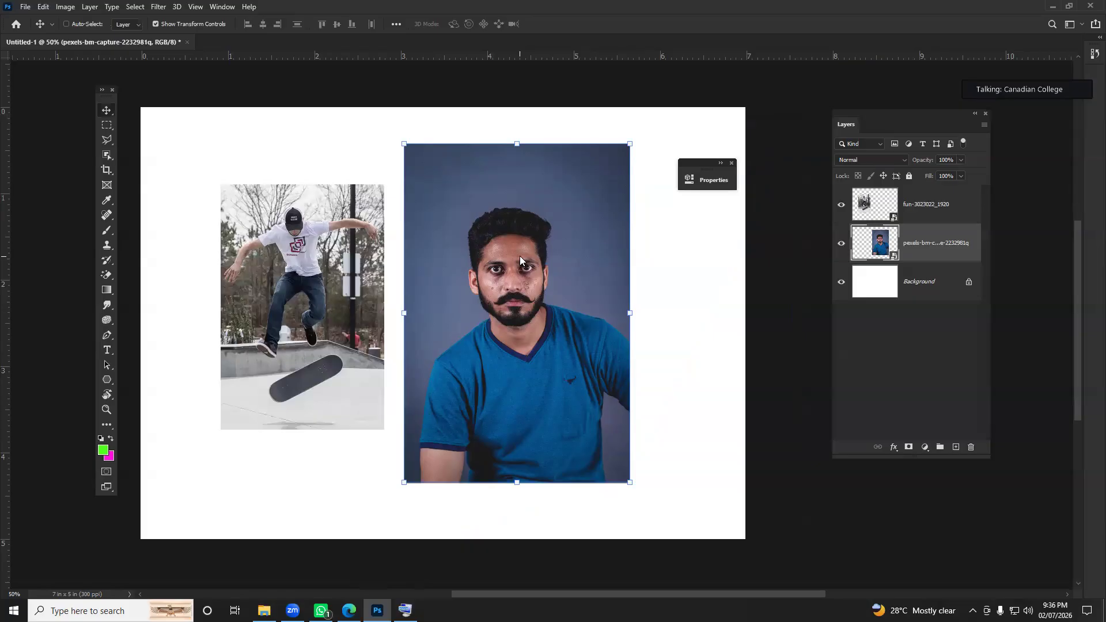
Step: Start Free Transform on the portrait photo and skew its top edge slightly to the right
left_click(42, 7)
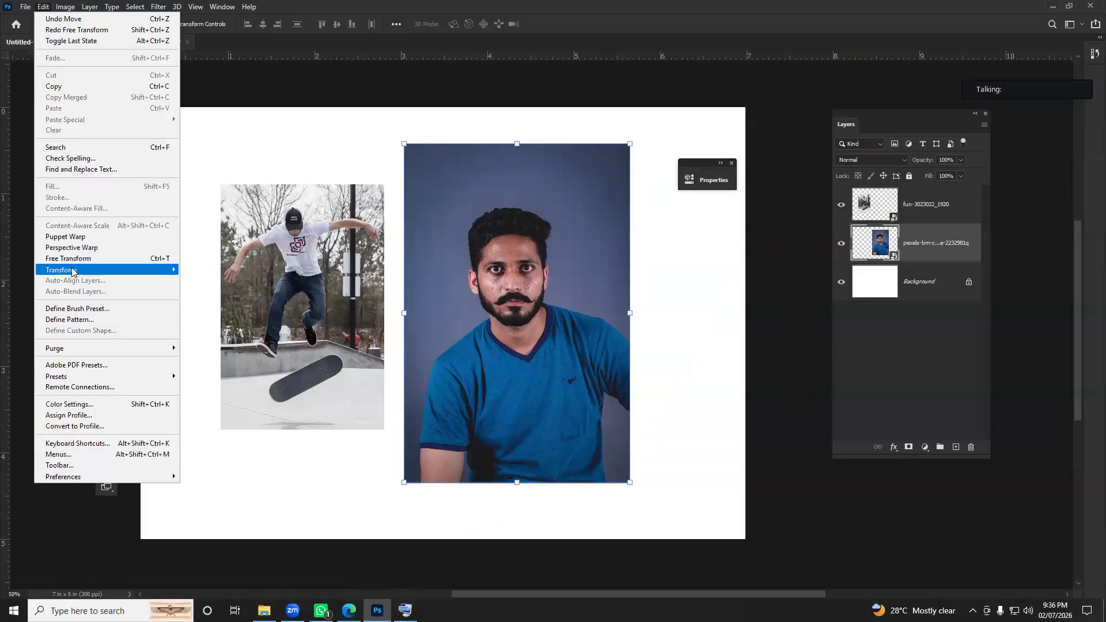
mouse_move(74, 272)
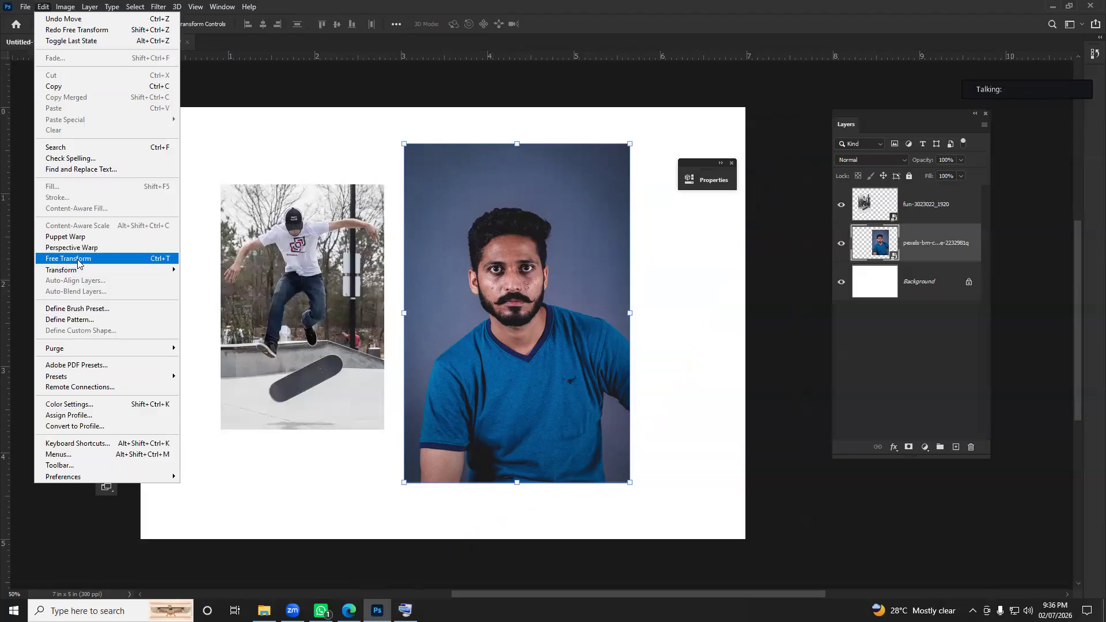
left_click(82, 263)
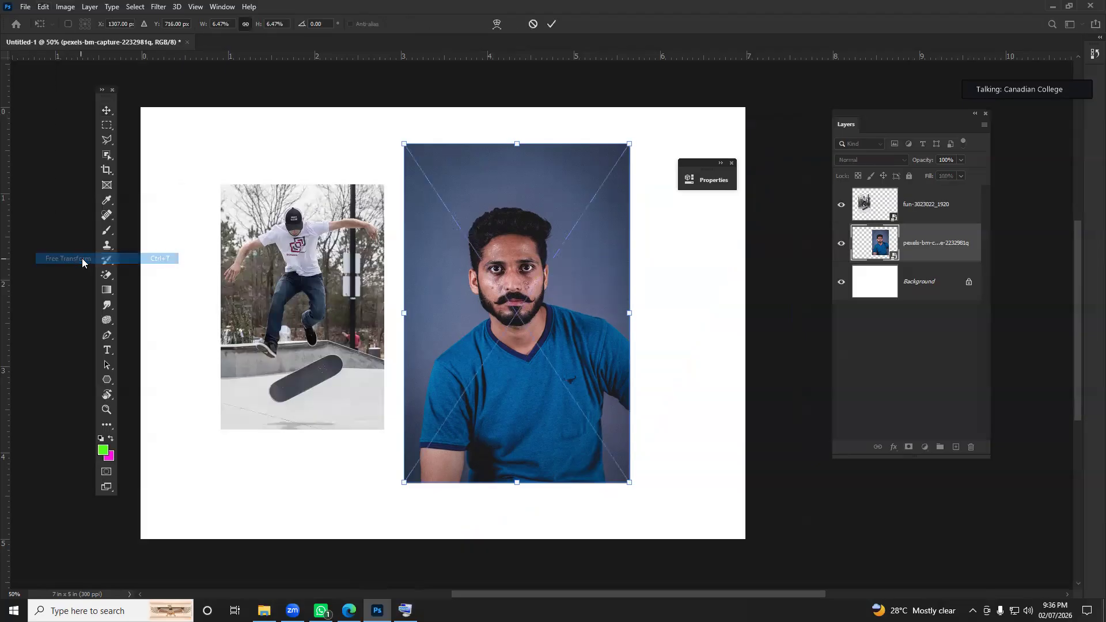
right_click(505, 233)
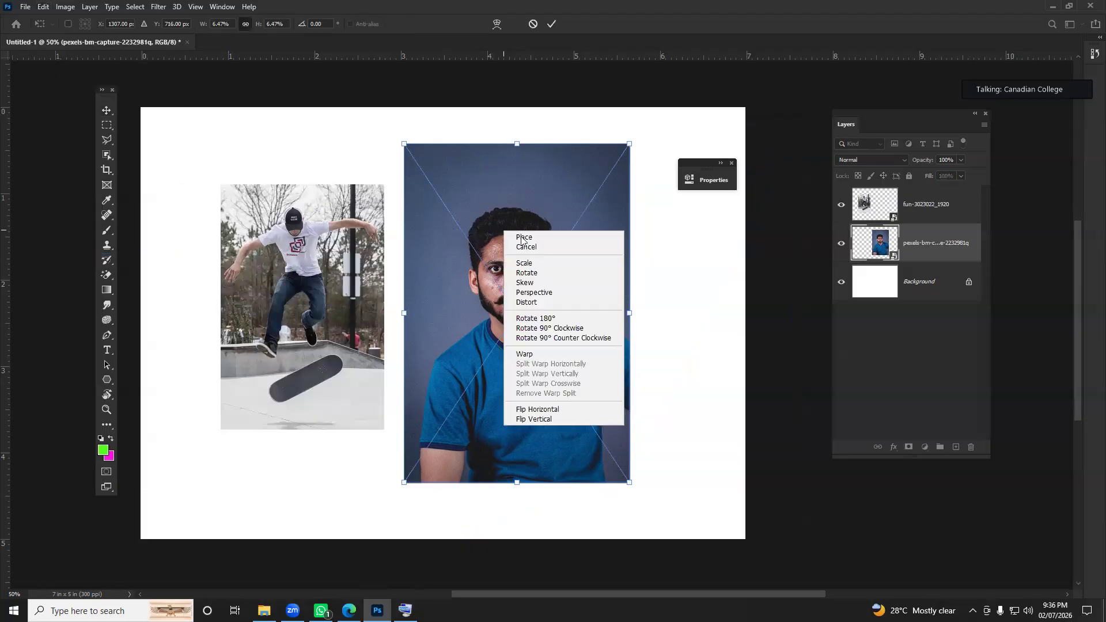
left_click(528, 284)
left_click_drag(534, 141, 524, 141)
Step: Apply Perspective to the portrait photo so its right side tapers strongly from the lower-right corner, and commit the transform
right_click(506, 180)
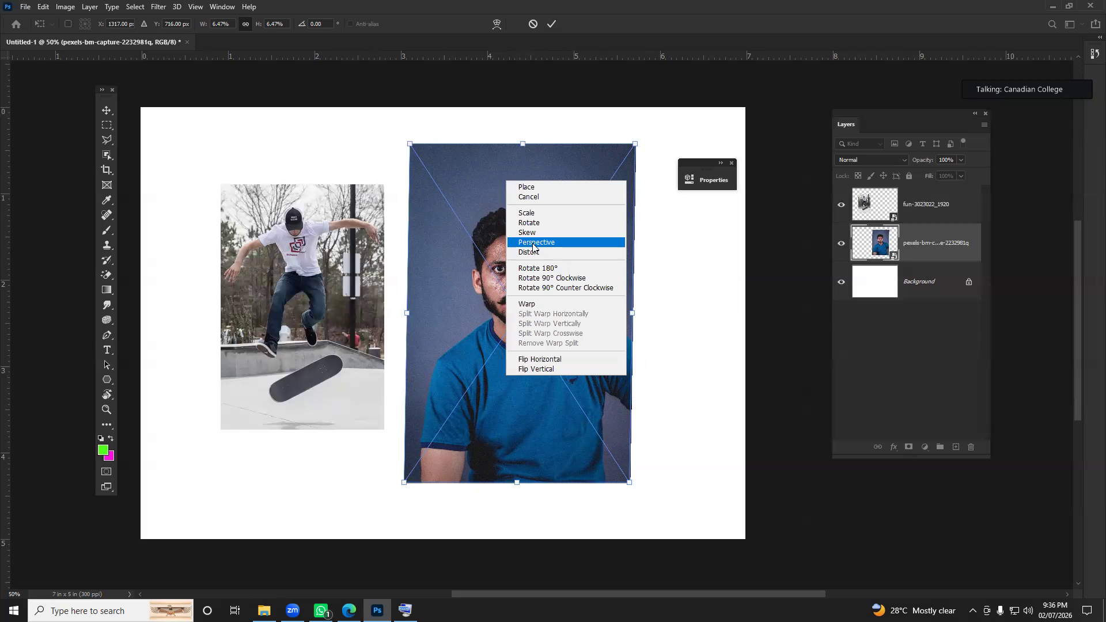
left_click(534, 242)
left_click_drag(630, 484, 626, 376)
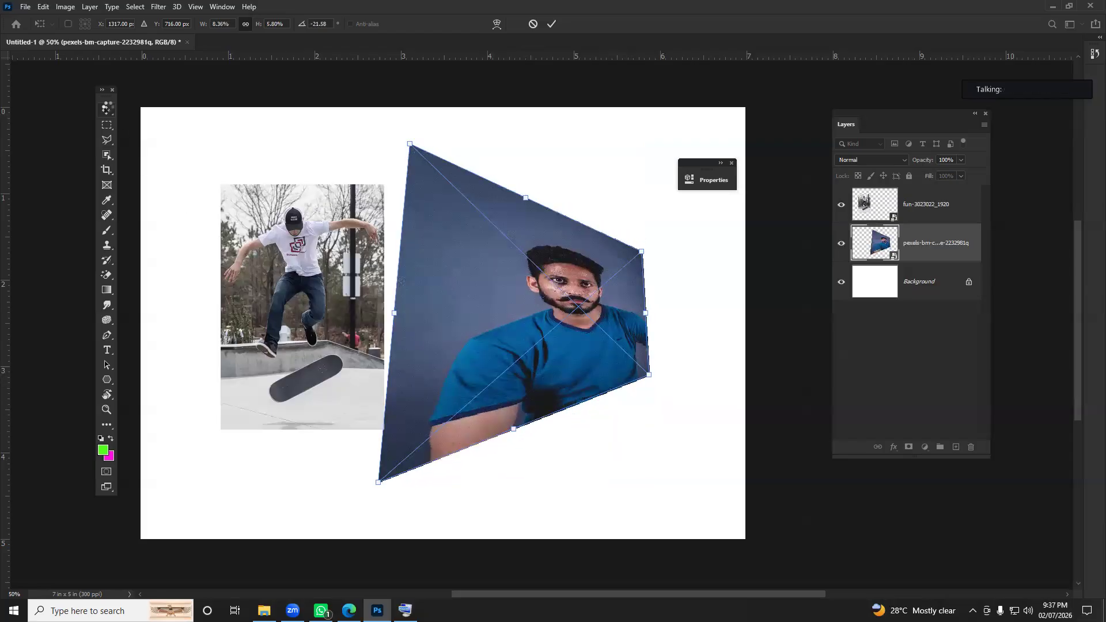
left_click(107, 109)
Step: Select the fun-3023022_1920 layer on the canvas and move the skateboarder photo slightly left and up
right_click(291, 259)
left_click(312, 265)
left_click_drag(299, 295, 283, 292)
right_click(243, 233)
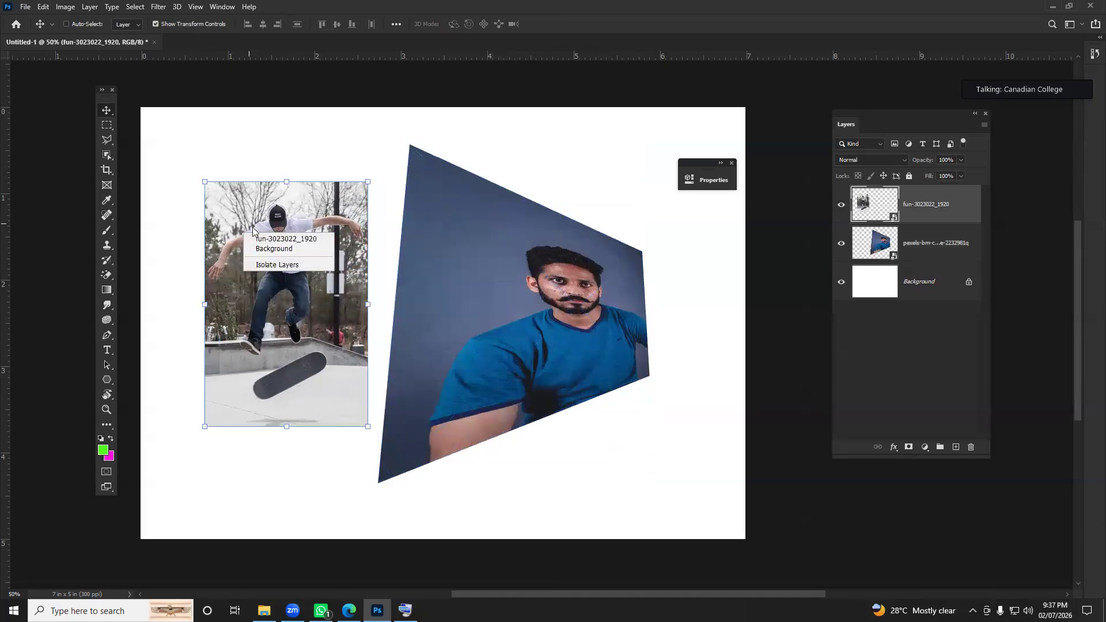
left_click(245, 199)
Step: Start Free Transform on the skateboarder photo and apply a barely noticeable Perspective change at its lower-right corner
left_click(44, 6)
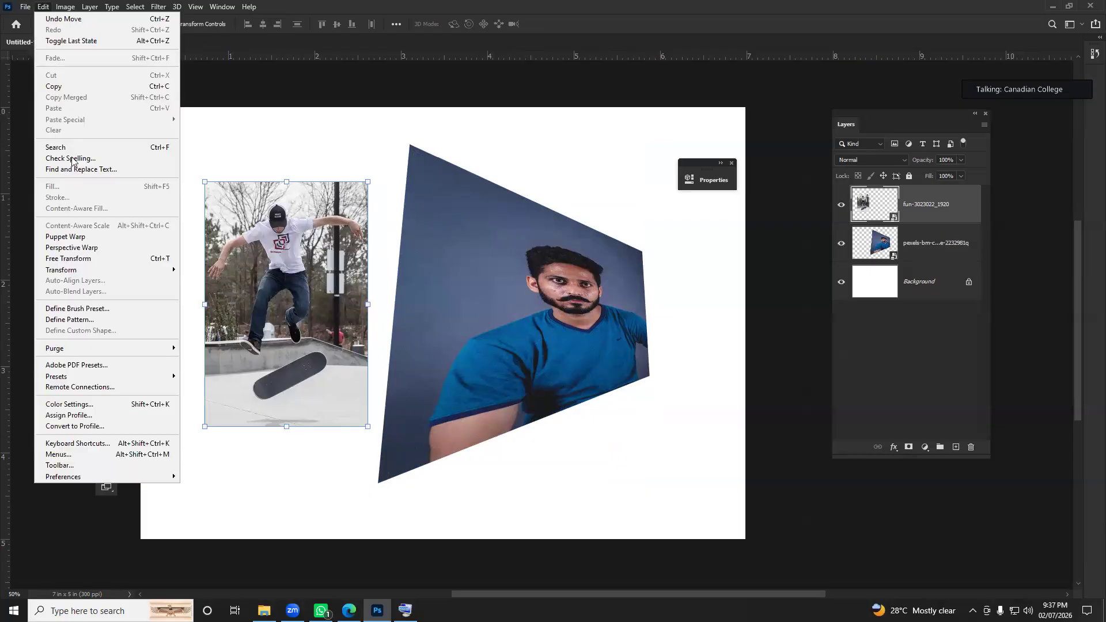
left_click(78, 260)
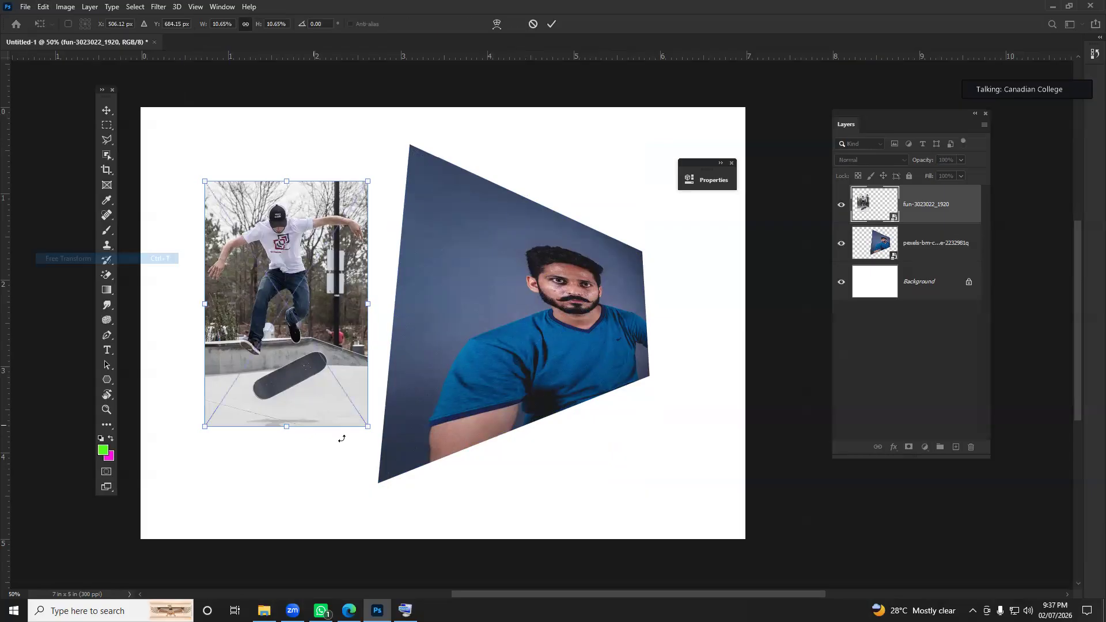
right_click(327, 364)
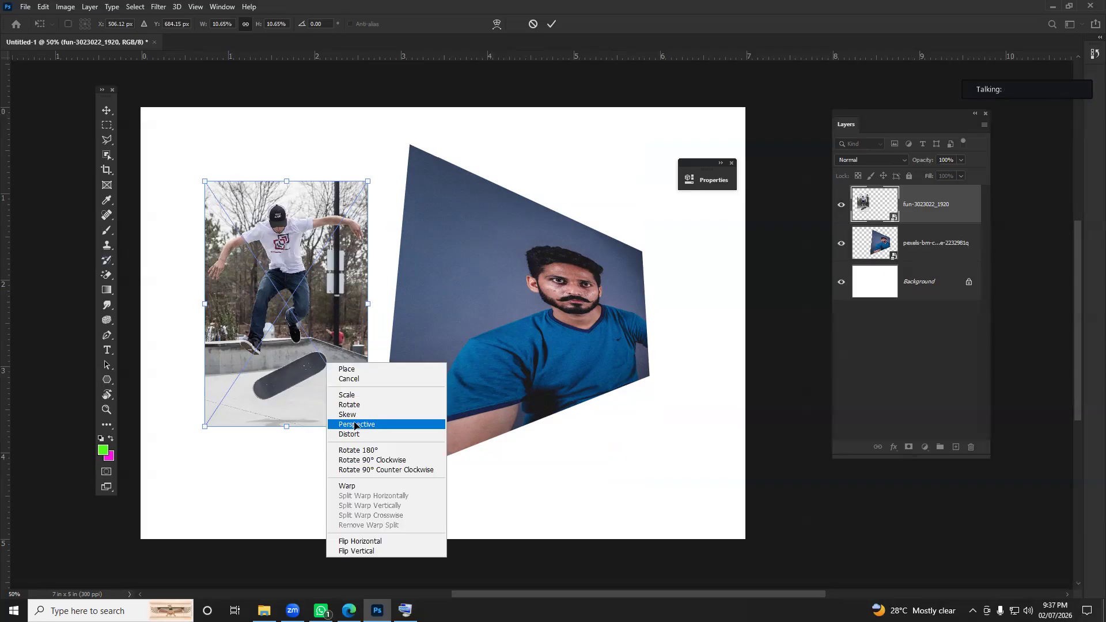
left_click(354, 425)
mouse_move(368, 429)
left_mouse_down()
mouse_move(451, 426)
mouse_move(302, 424)
mouse_move(419, 412)
mouse_move(382, 424)
mouse_move(413, 424)
mouse_move(365, 426)
mouse_move(369, 333)
mouse_move(367, 426)
left_mouse_up()
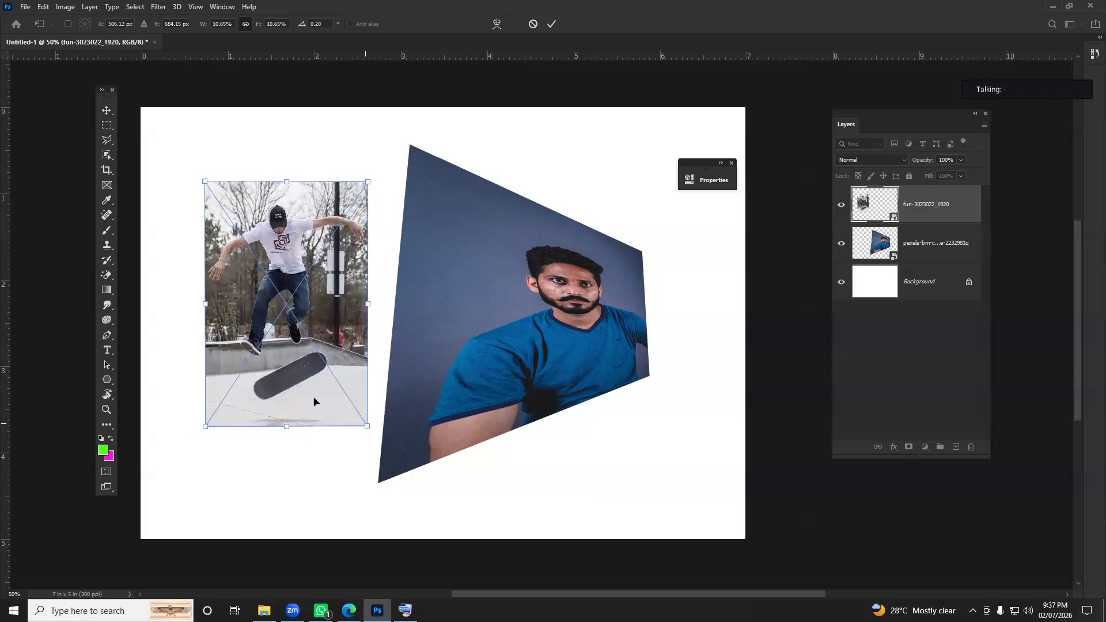
Step: Distort the skateboarder photo by pulling its lower-right corner slightly upward, and commit the transform
right_click(263, 280)
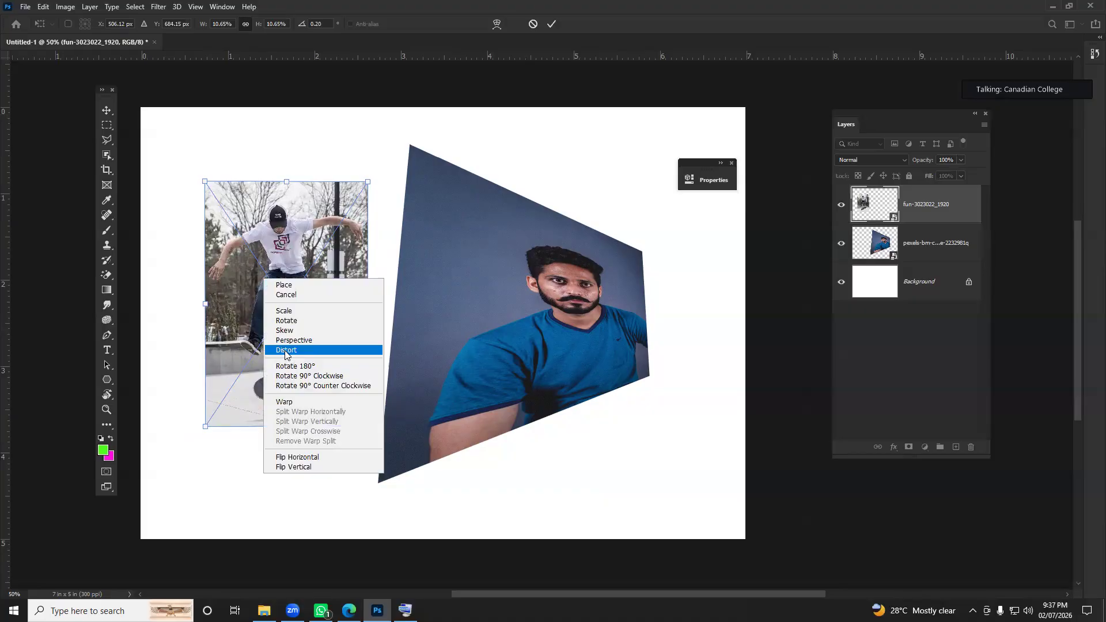
left_click(286, 351)
mouse_move(367, 428)
left_mouse_down()
mouse_move(506, 372)
mouse_move(461, 286)
mouse_move(381, 242)
mouse_move(336, 297)
mouse_move(331, 356)
mouse_move(366, 407)
left_mouse_up()
key("Return")
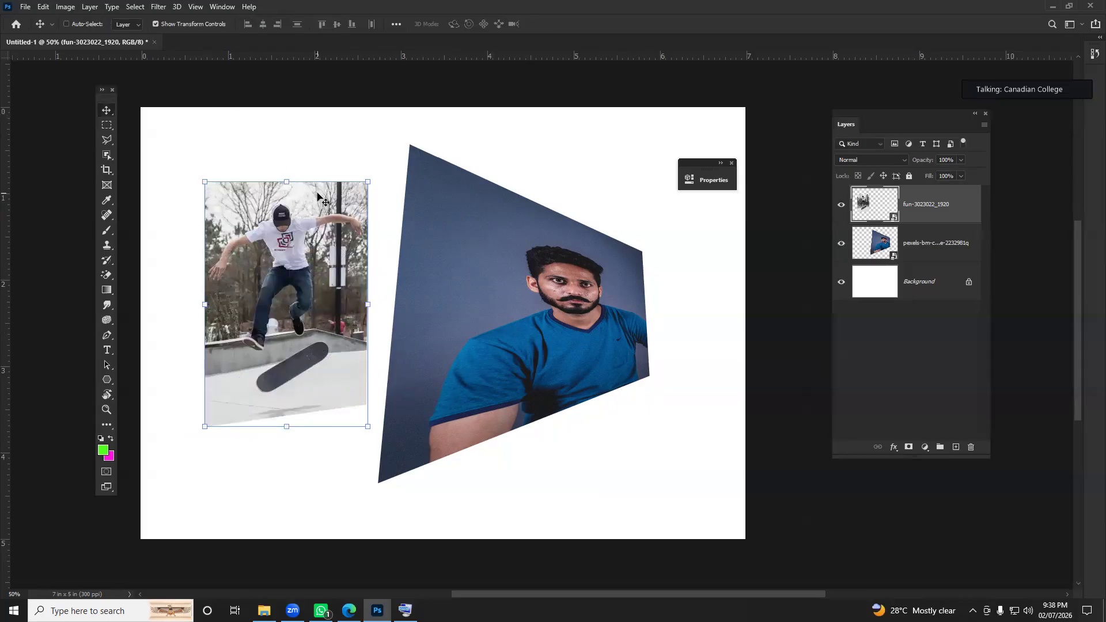
Step: Undo the skateboarder photo's transform and move and the portrait photo's perspective transform
key("ctrl+z")
key("ctrl+z")
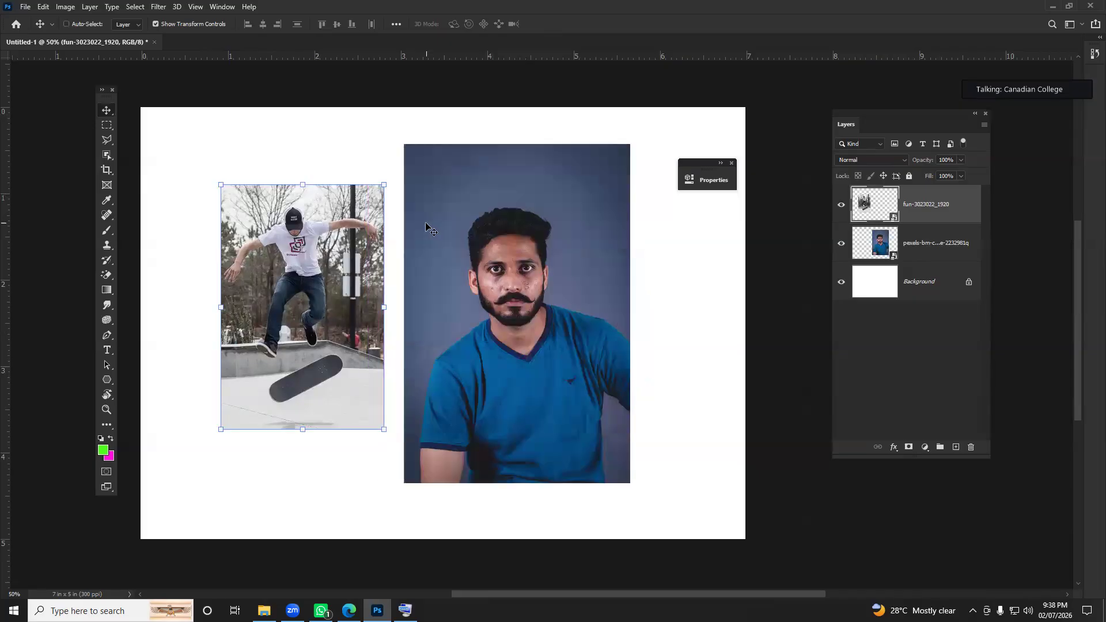
Step: Select the portrait photo and use Free Transform's Distort to pull its four corners independently into a slanted quadrilateral
right_click(500, 264)
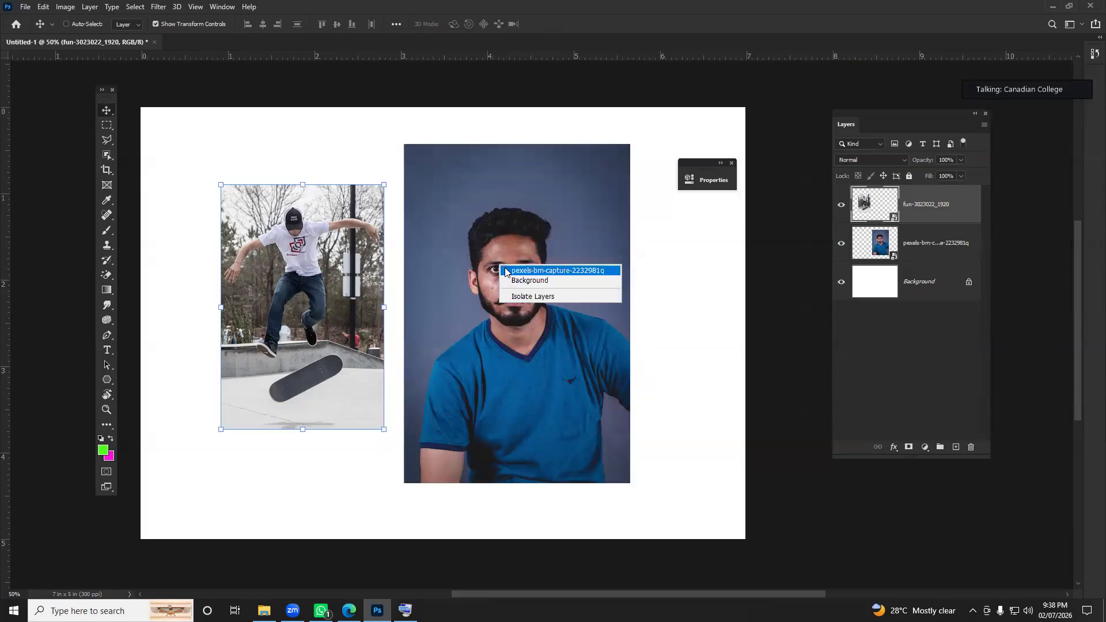
left_click(512, 271)
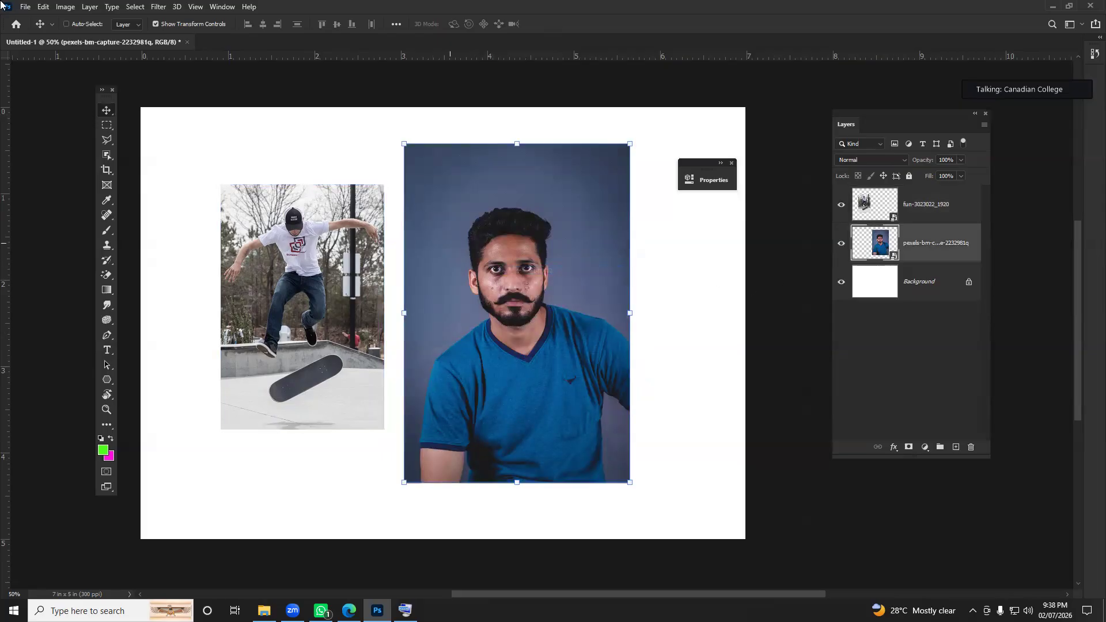
left_click(44, 7)
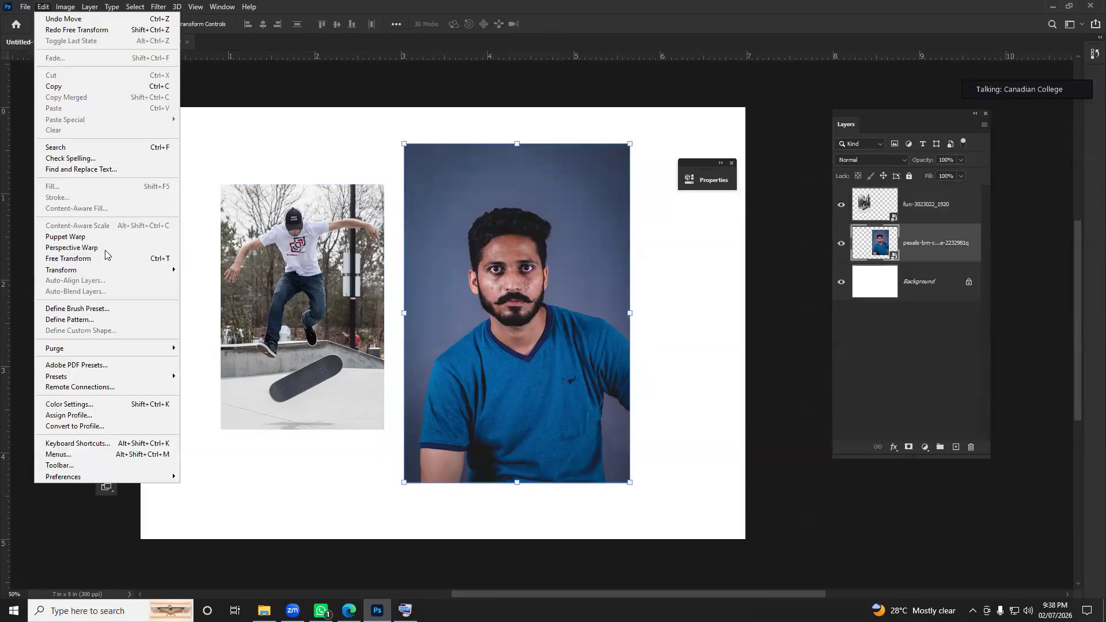
left_click(150, 265)
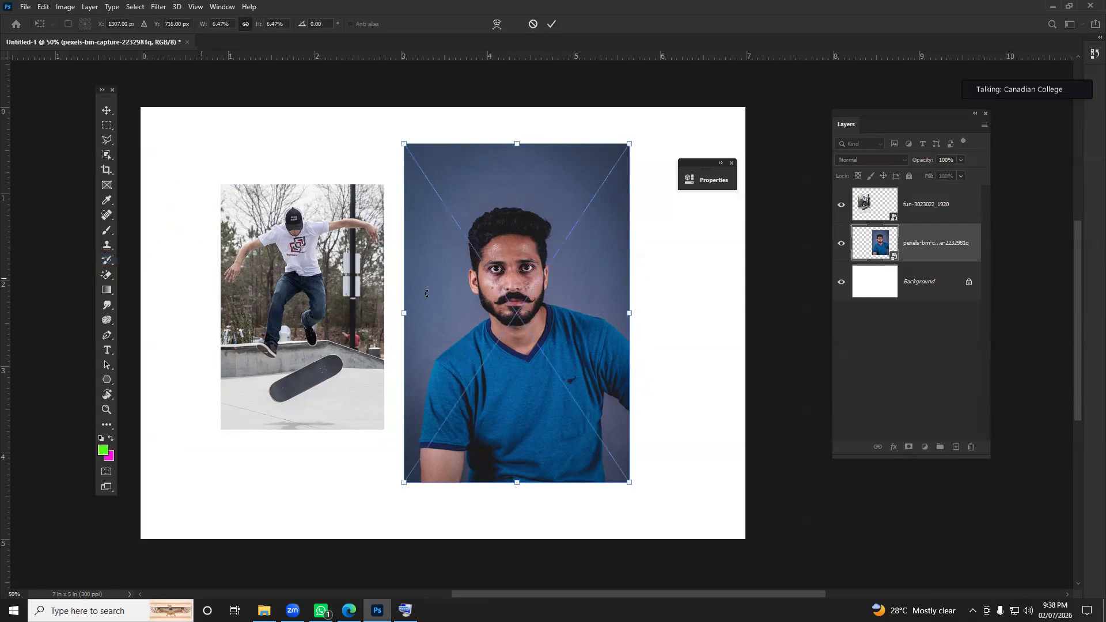
right_click(502, 240)
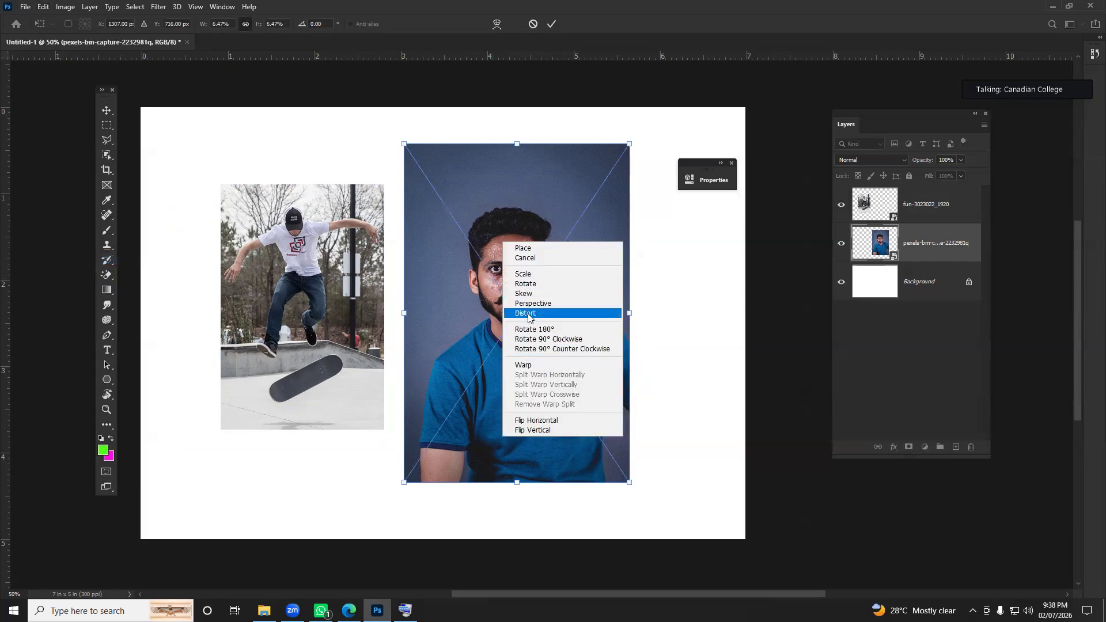
left_click(528, 314)
left_click_drag(631, 483, 748, 355)
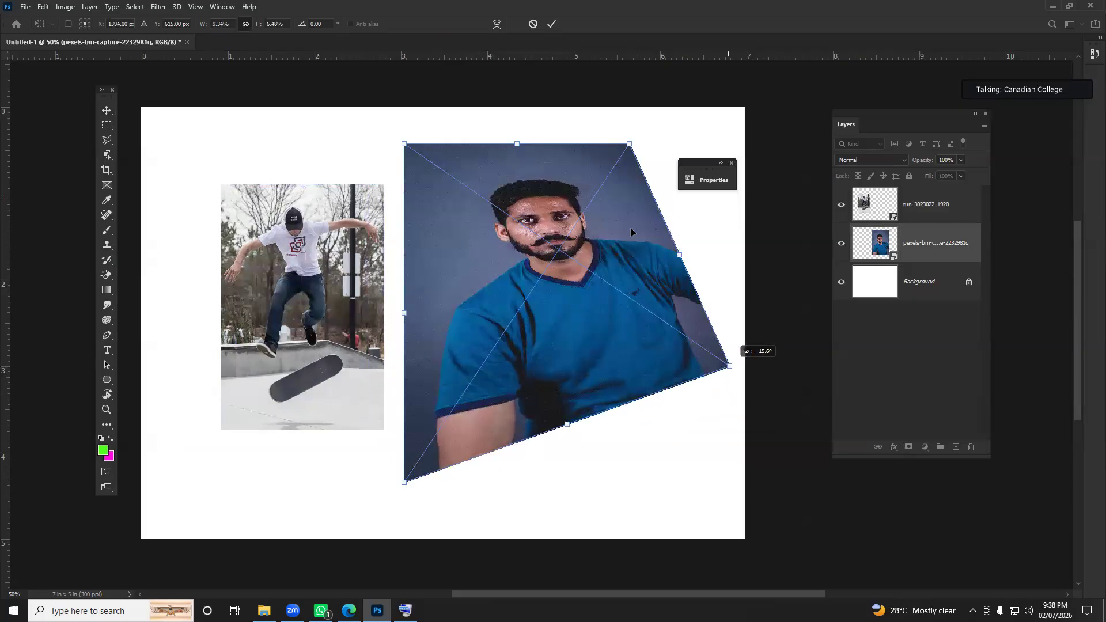
left_click_drag(630, 146, 578, 221)
left_click_drag(399, 145, 394, 246)
left_click_drag(405, 483, 572, 428)
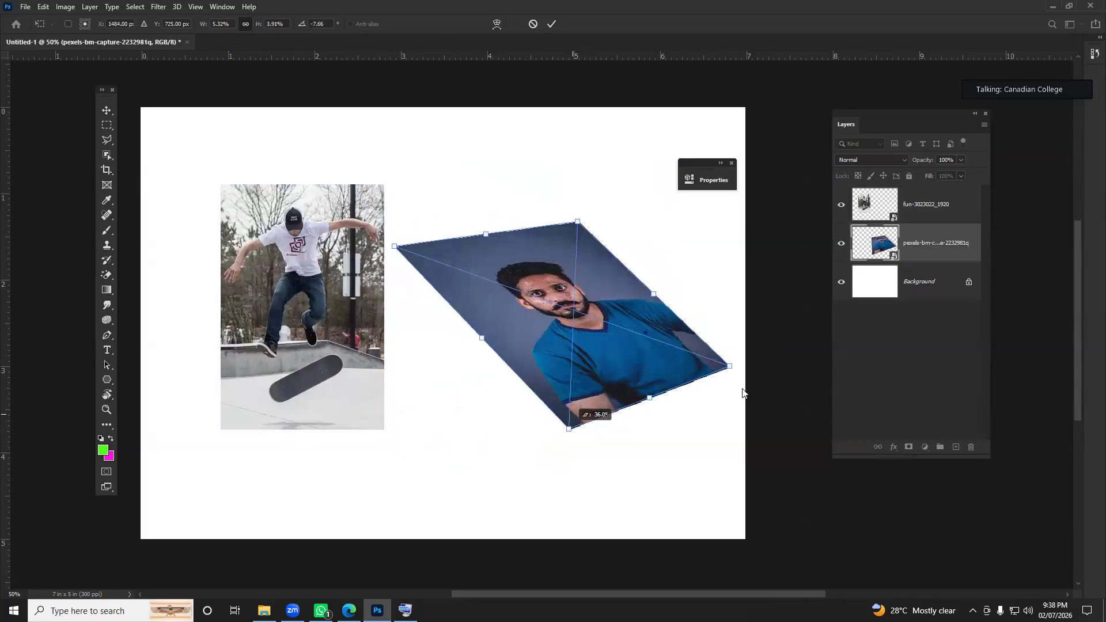
Step: Distort the portrait's four corners further into a flat, wide kite shape and commit the transform
left_click_drag(730, 364, 685, 284)
left_click_drag(574, 219, 568, 243)
left_click_drag(572, 429, 616, 397)
left_click_drag(394, 246, 394, 301)
key("Return")
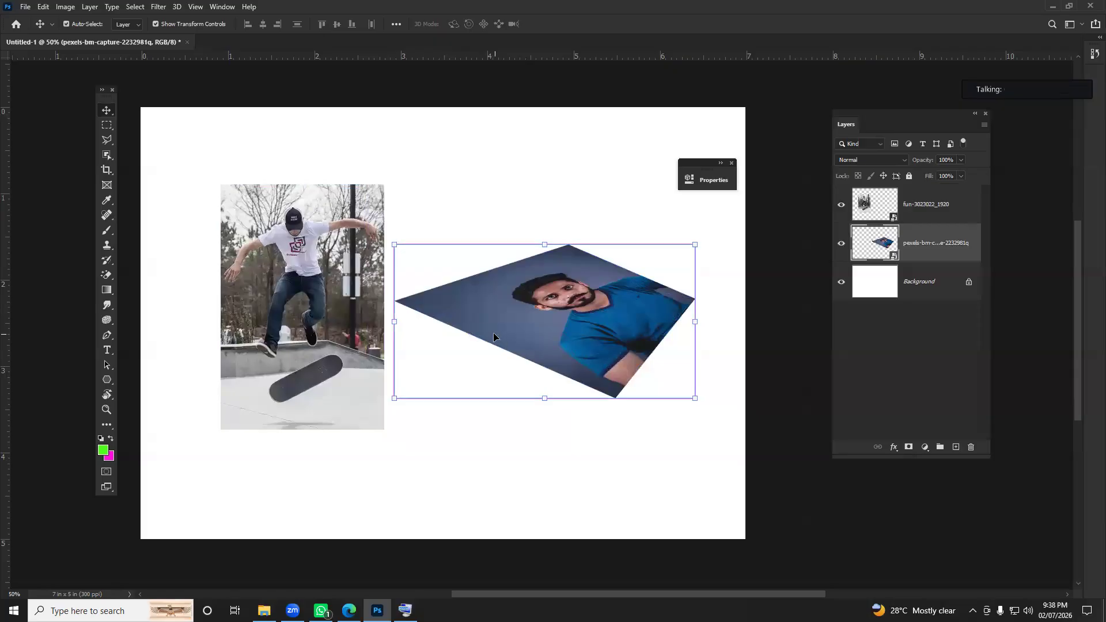
Step: Undo the portrait photo's distort transform and select the portrait layer again
key("ctrl+z")
right_click(469, 235)
left_click(928, 250)
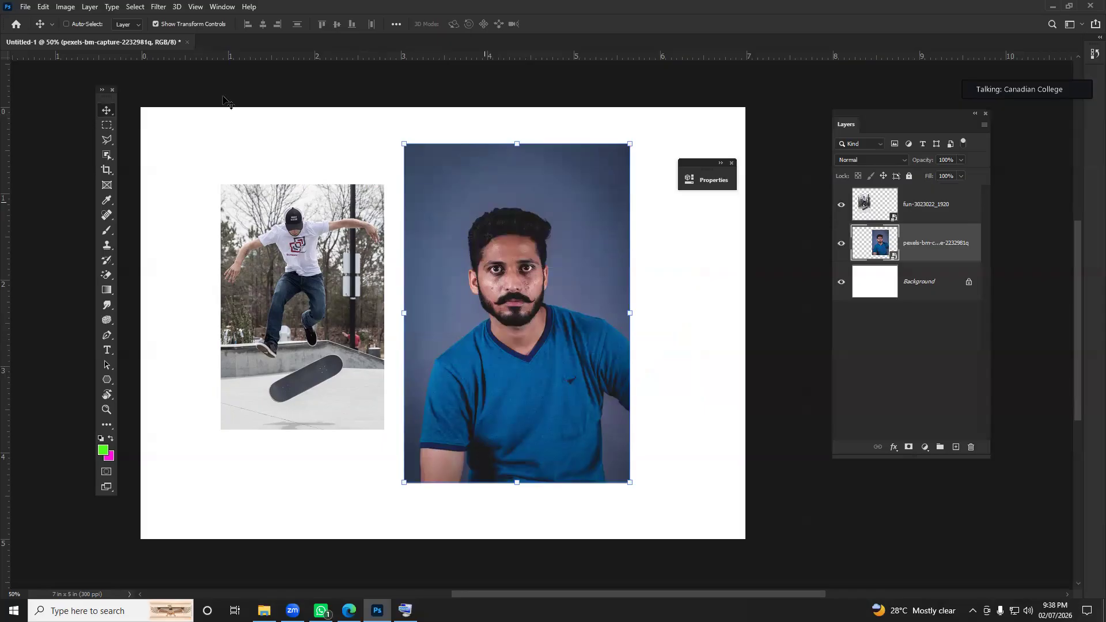
Step: Rotate the portrait photo 180° with Free Transform and undo the rotation
left_click(43, 6)
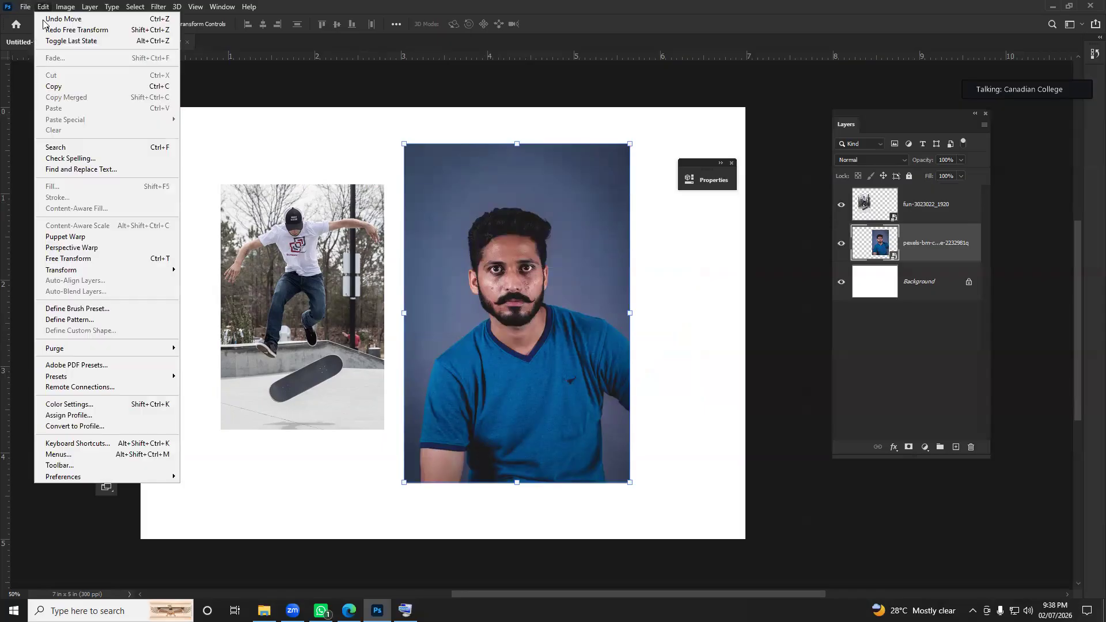
left_click(134, 259)
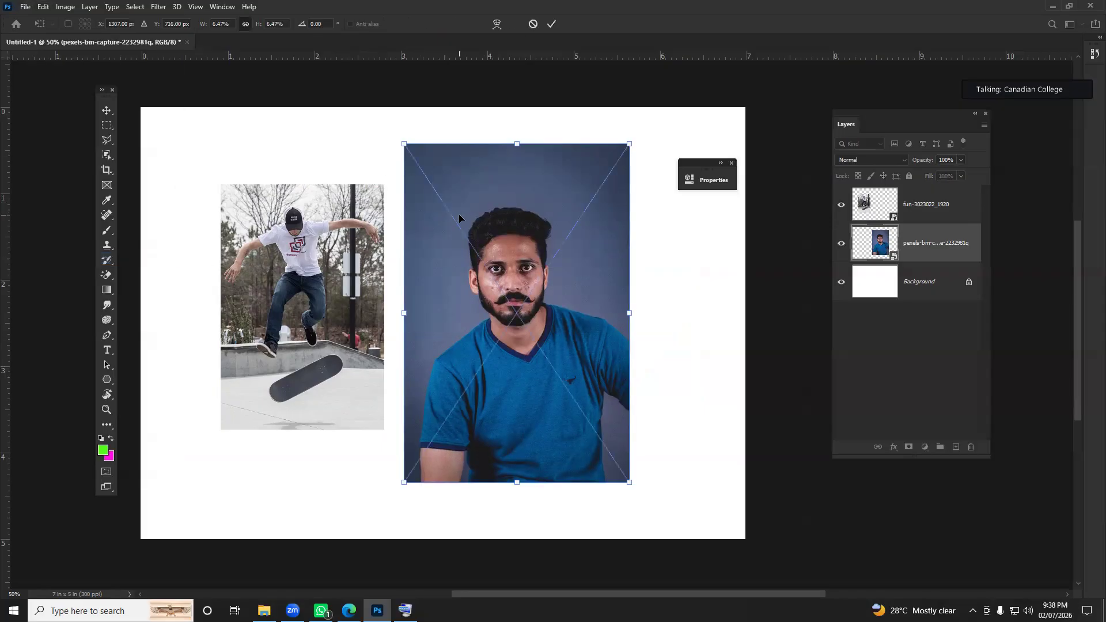
right_click(481, 217)
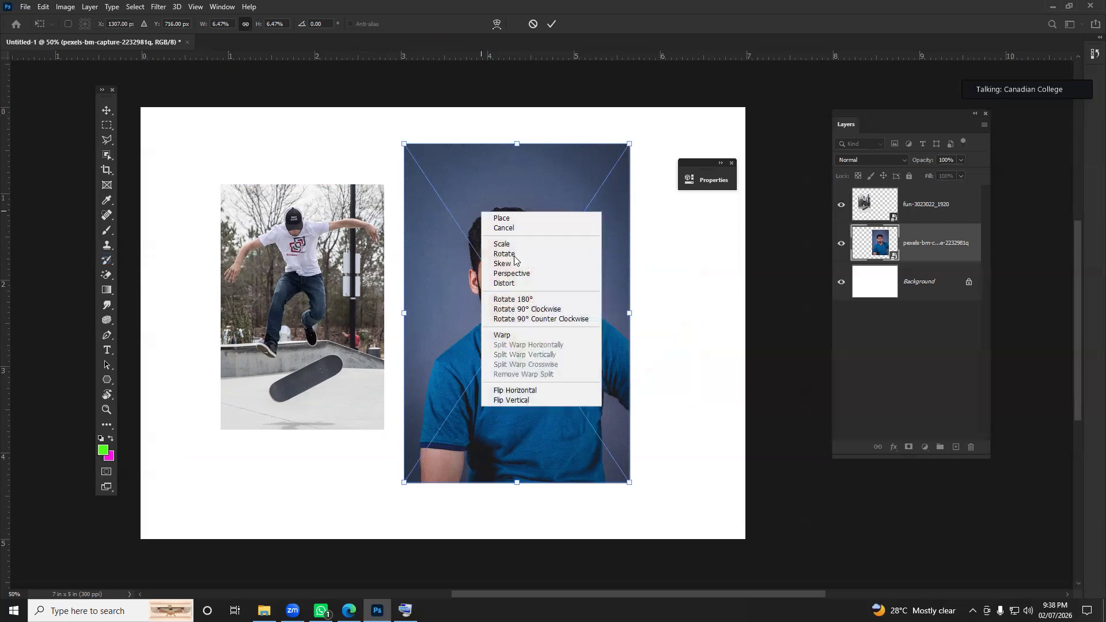
left_click(519, 301)
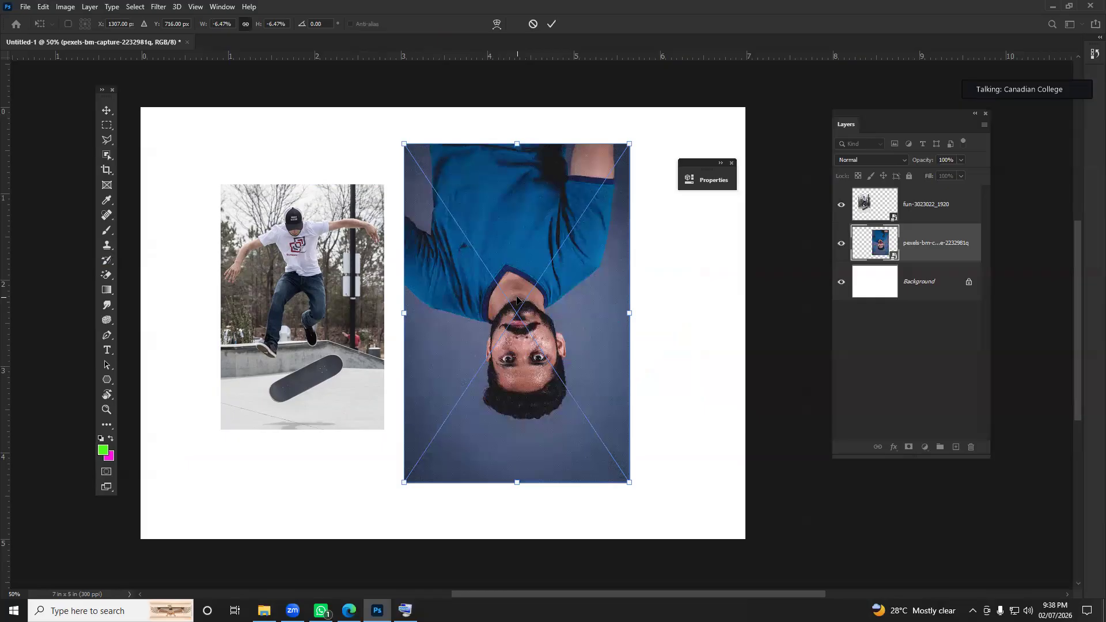
key("ctrl+z")
Step: Rotate the portrait photo 90° clockwise twice within Free Transform, undoing each rotation
right_click(497, 246)
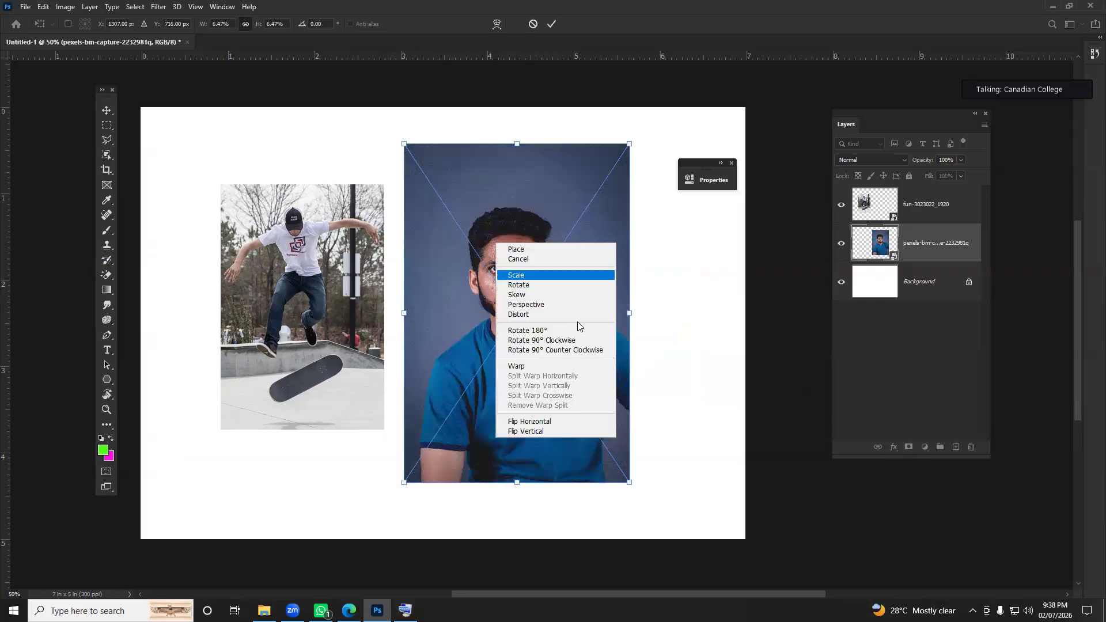
left_click(540, 341)
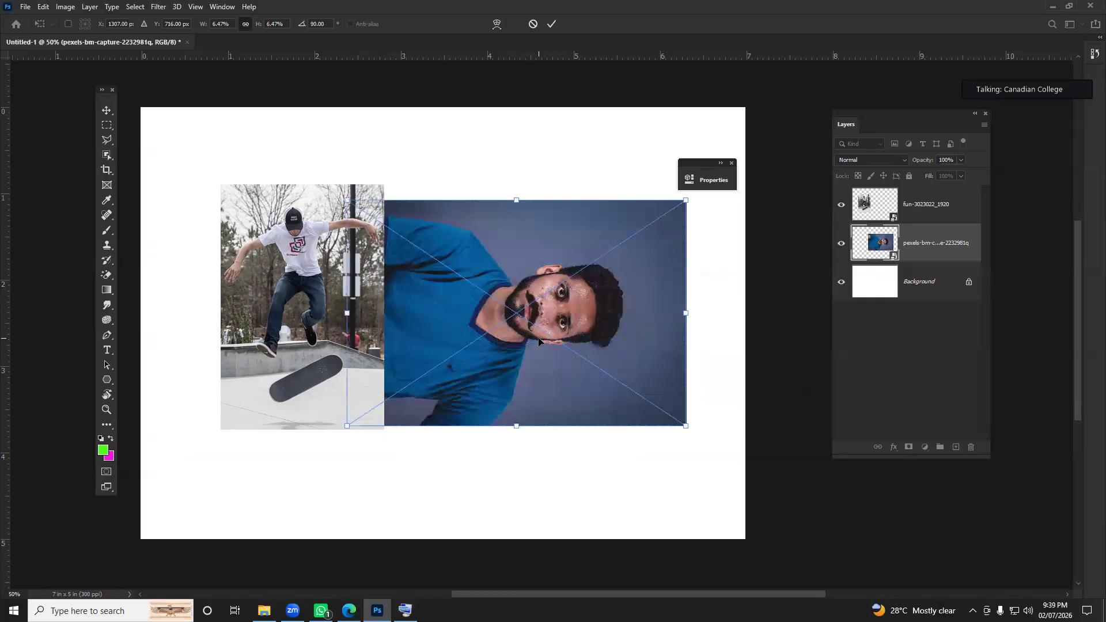
key("ctrl+z")
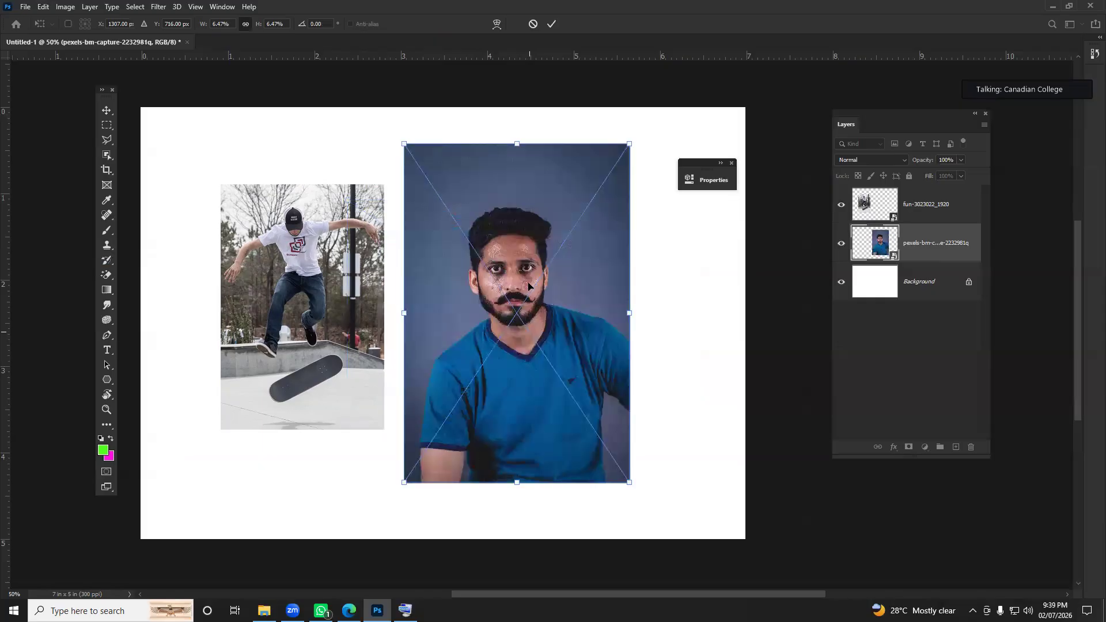
right_click(528, 280)
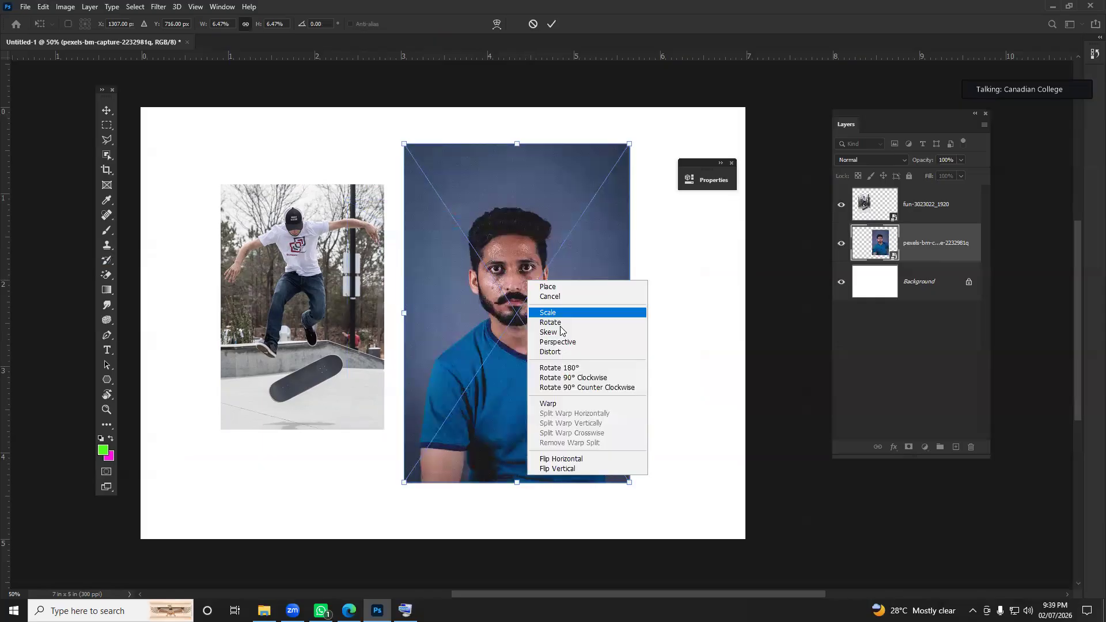
left_click(554, 379)
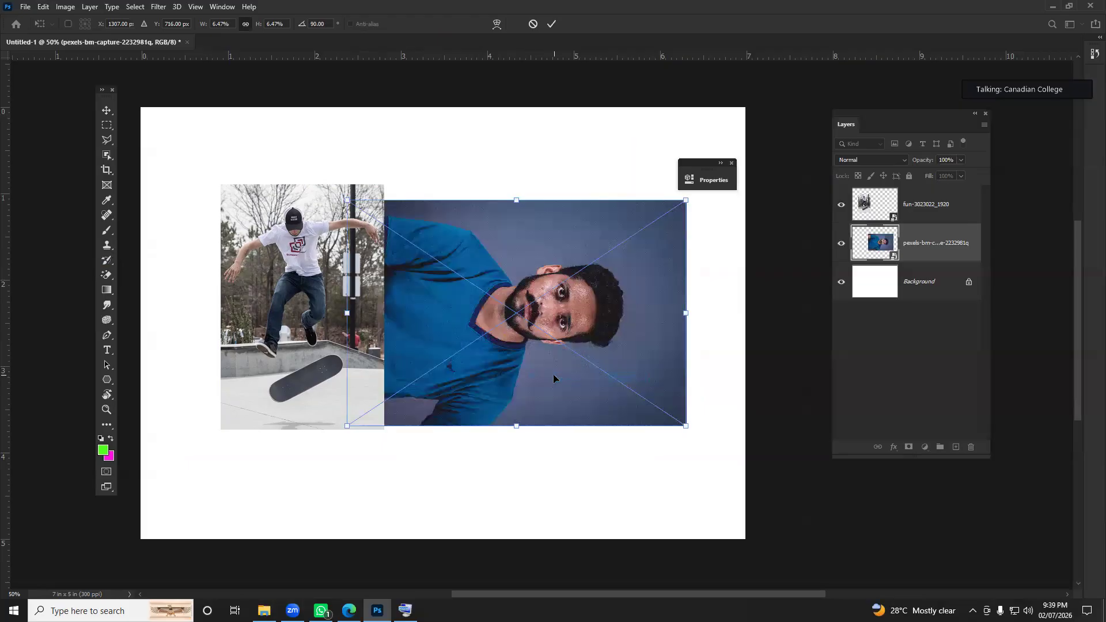
key("ctrl+z")
Step: Rotate the portrait photo 90° counter clockwise within Free Transform and undo it
right_click(516, 285)
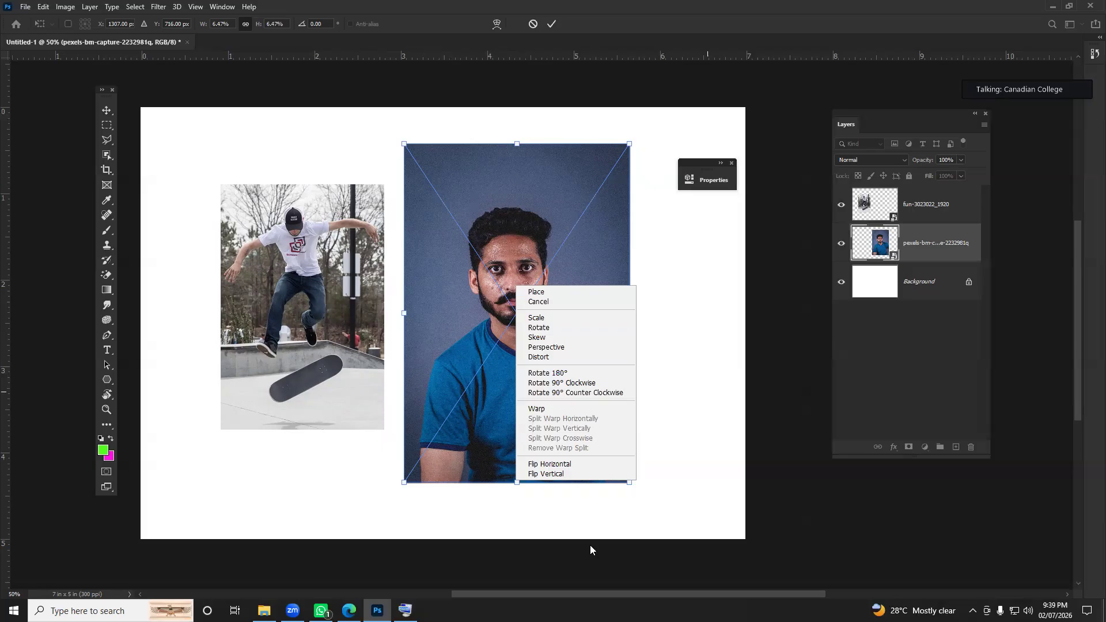
left_click(562, 392)
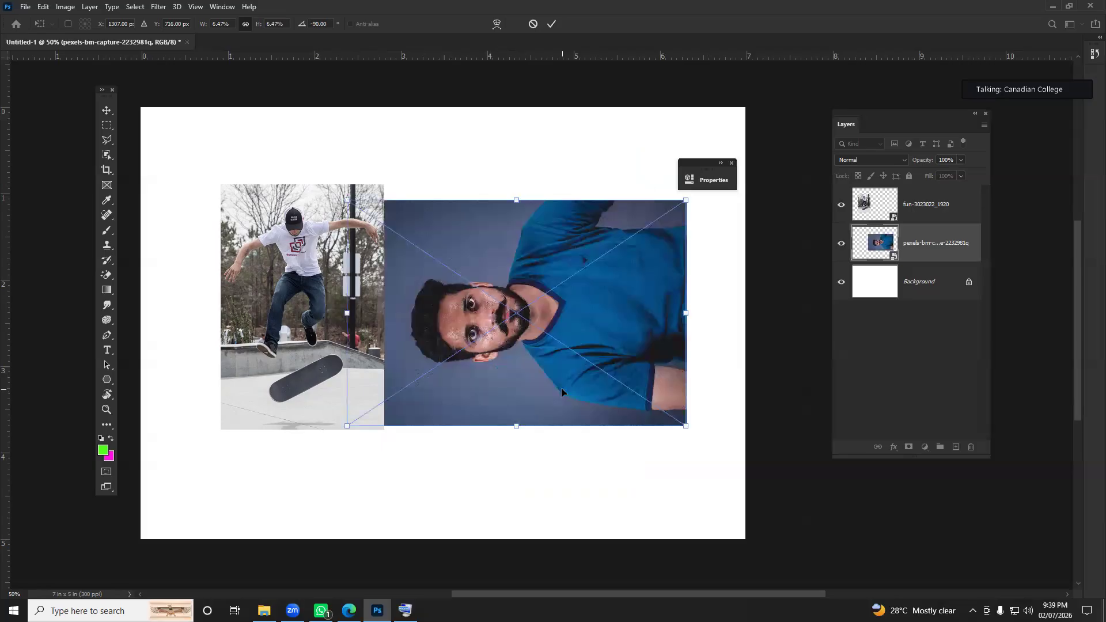
key("ctrl+z")
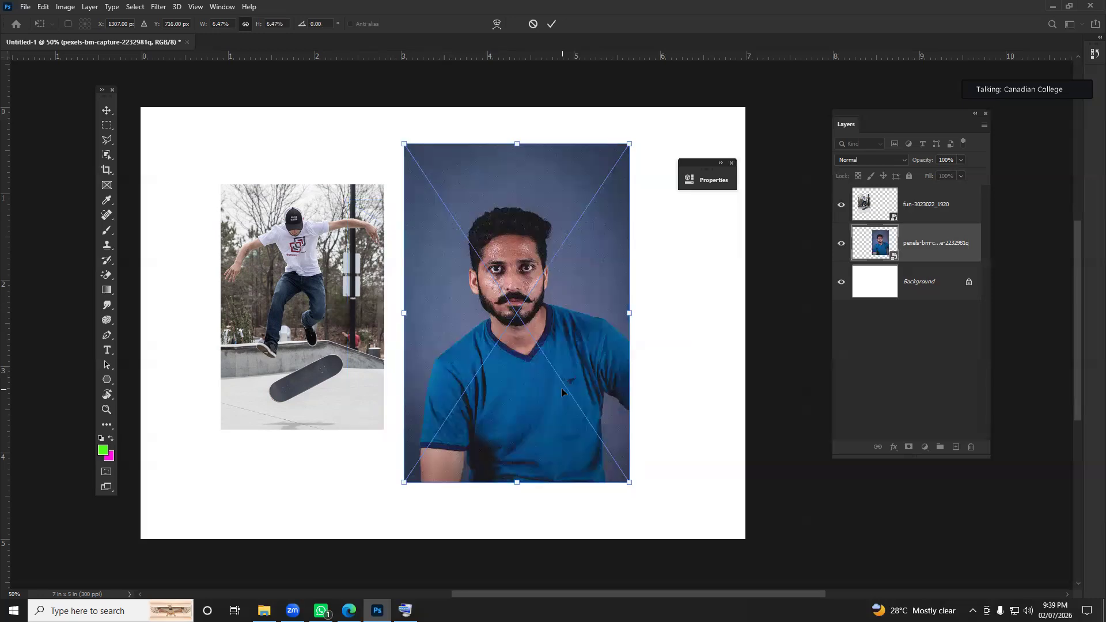
Step: Warp the portrait photo by pulling its face and shirt areas so its edges curve and the face enlarges, and commit the transform
right_click(514, 327)
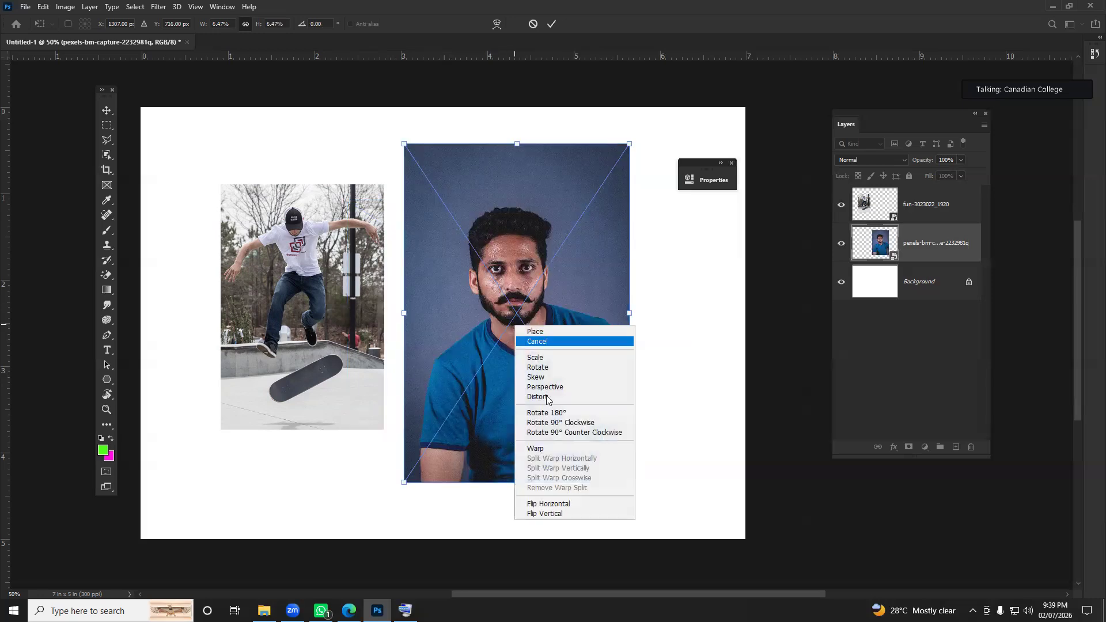
left_click(545, 452)
left_click_drag(598, 293, 608, 293)
left_click_drag(507, 298, 510, 241)
left_click_drag(536, 207, 575, 378)
left_click_drag(575, 442, 557, 265)
left_click_drag(444, 316, 435, 312)
left_click_drag(524, 244, 522, 242)
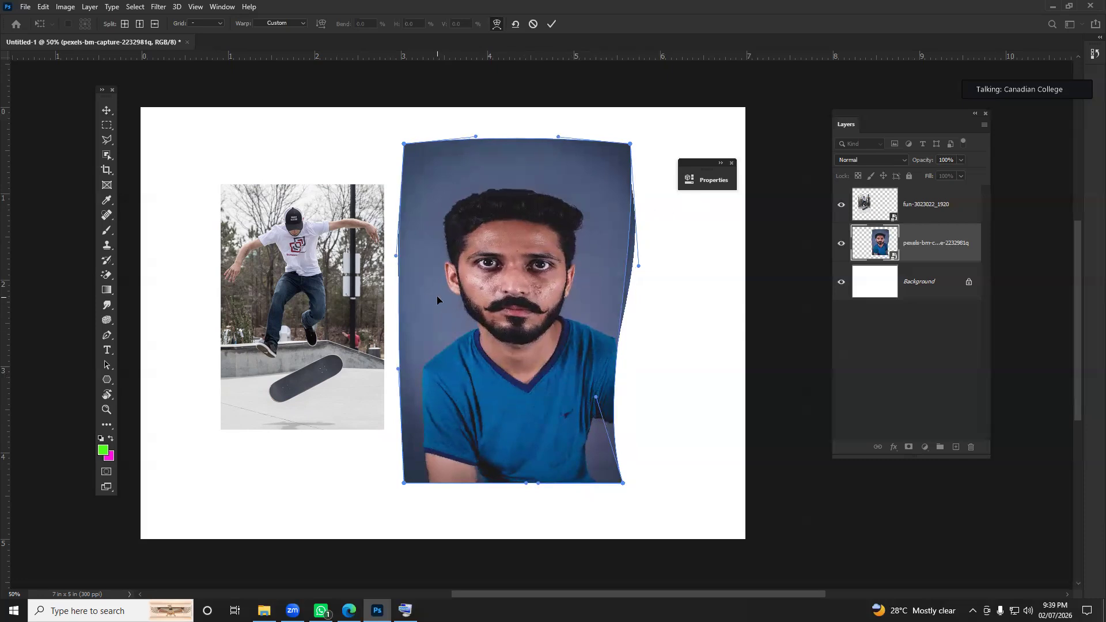
key("Return")
Step: Move the warped portrait photo toward the canvas's right edge and shift the skateboarder photo slightly right and down
left_click_drag(464, 307, 537, 304)
left_click_drag(307, 279, 328, 287)
Step: Apply Free Transform's Warp to the skateboarder photo, pulling its right edge and left edge outward
left_click(43, 6)
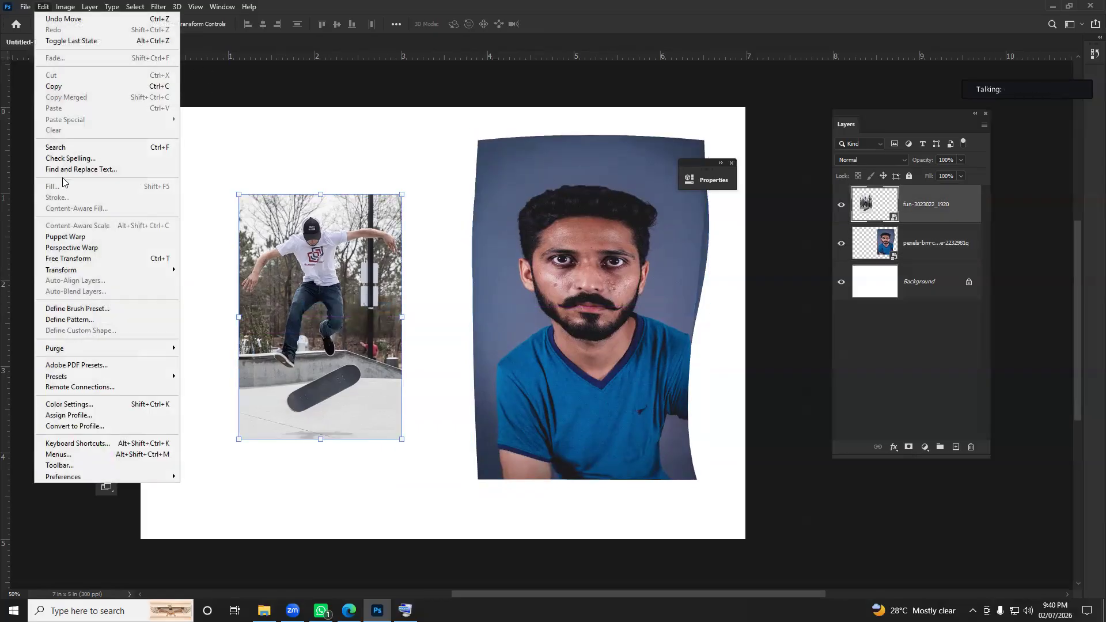
left_click(125, 258)
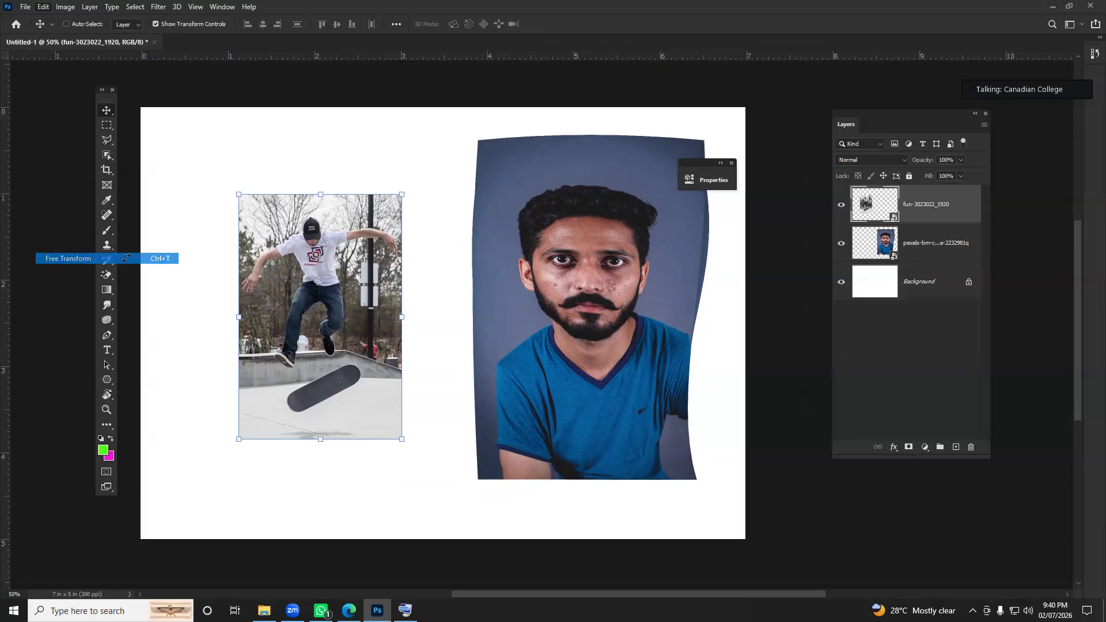
right_click(294, 283)
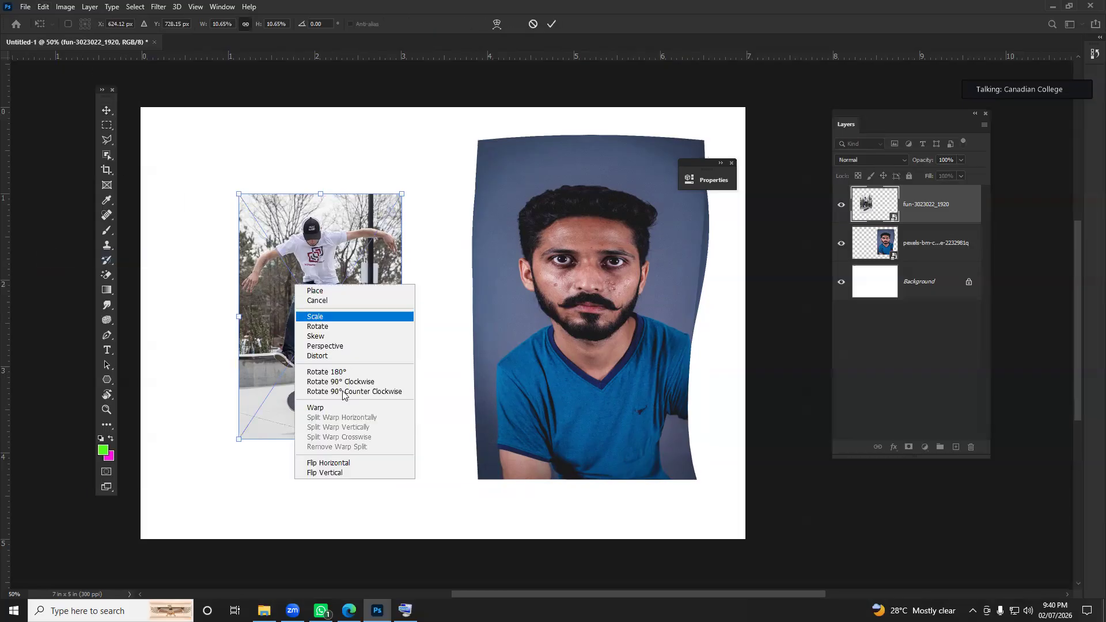
left_click(326, 407)
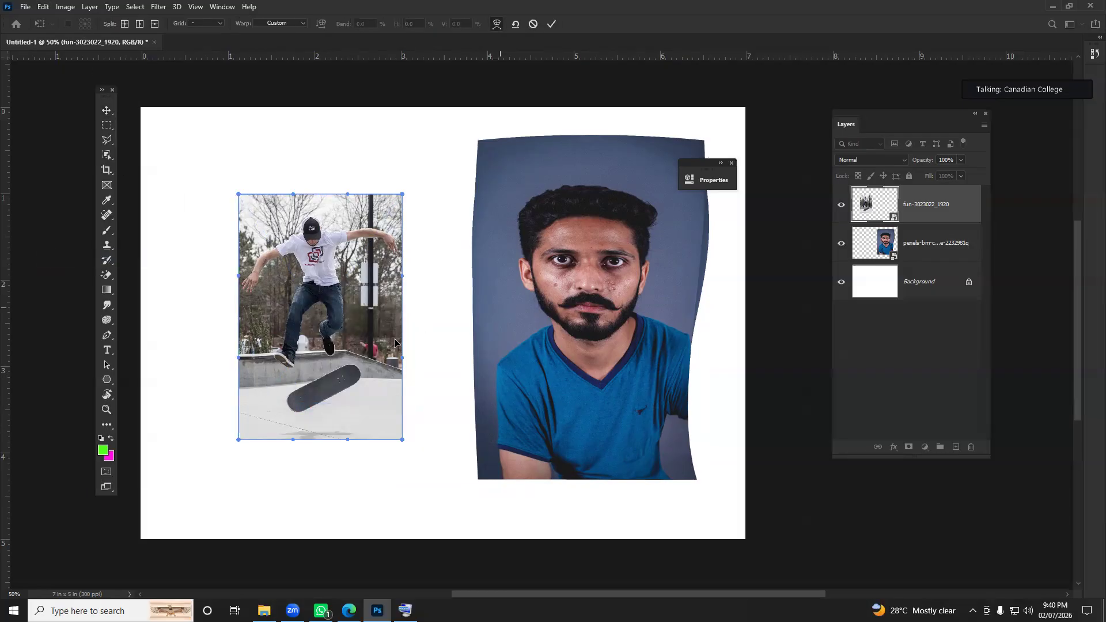
left_click_drag(397, 349, 463, 354)
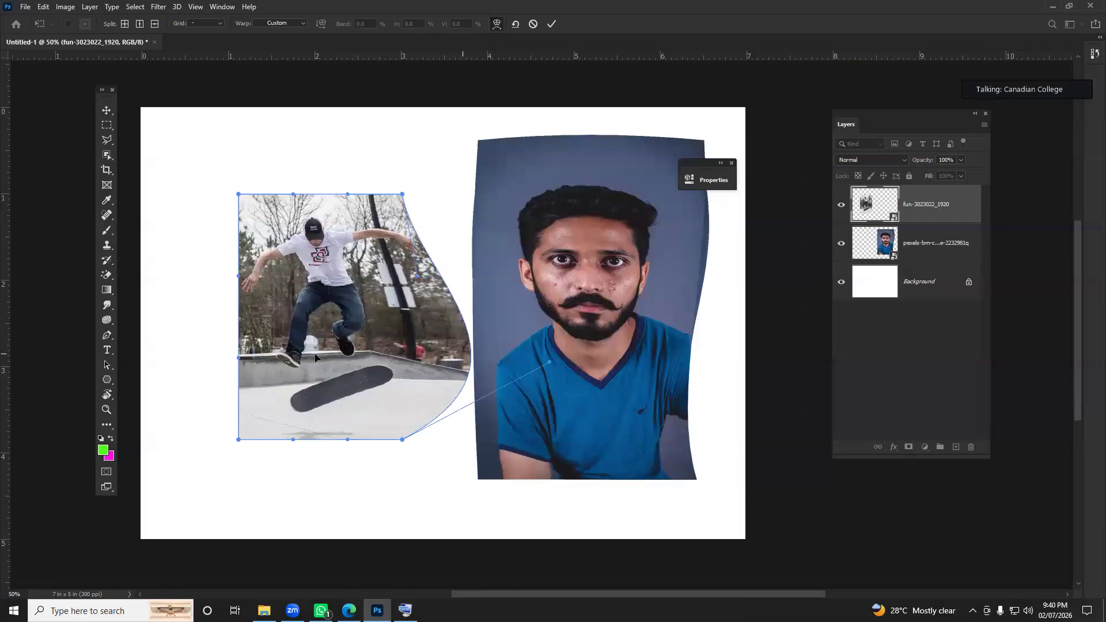
left_click_drag(239, 358, 169, 358)
left_click_drag(213, 258, 179, 238)
Step: Warp the skateboarder photo further by pulling its top, right side and lower area into a strongly curved shape, and commit it
left_click_drag(292, 199, 292, 151)
left_click_drag(385, 170, 422, 139)
left_click_drag(445, 243, 498, 244)
left_click_drag(369, 411, 279, 485)
left_click_drag(415, 383, 390, 314)
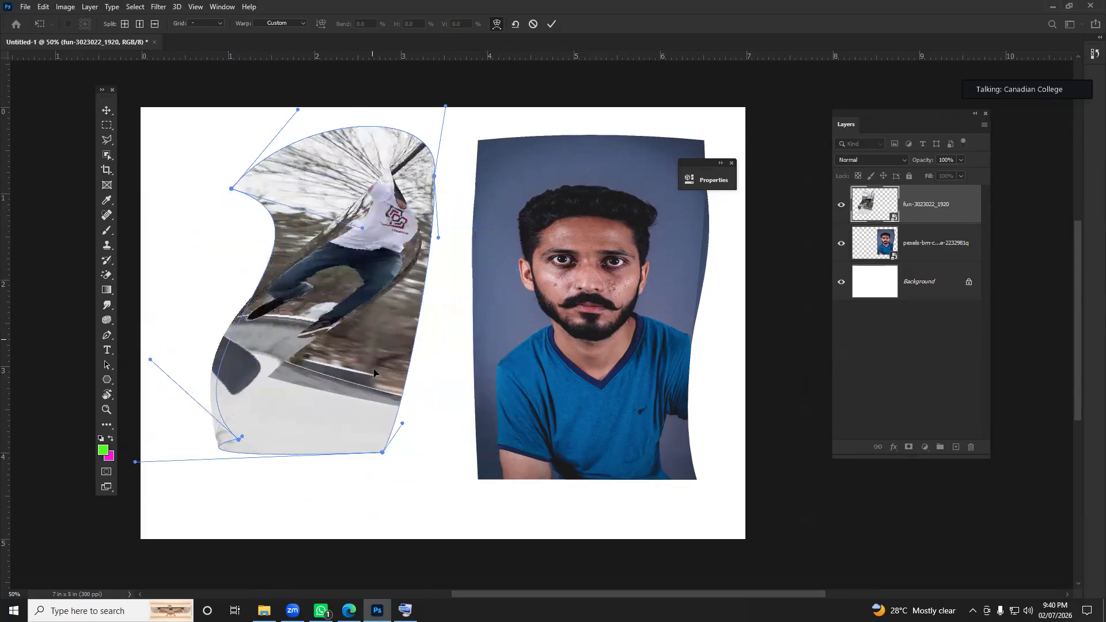
key("Return")
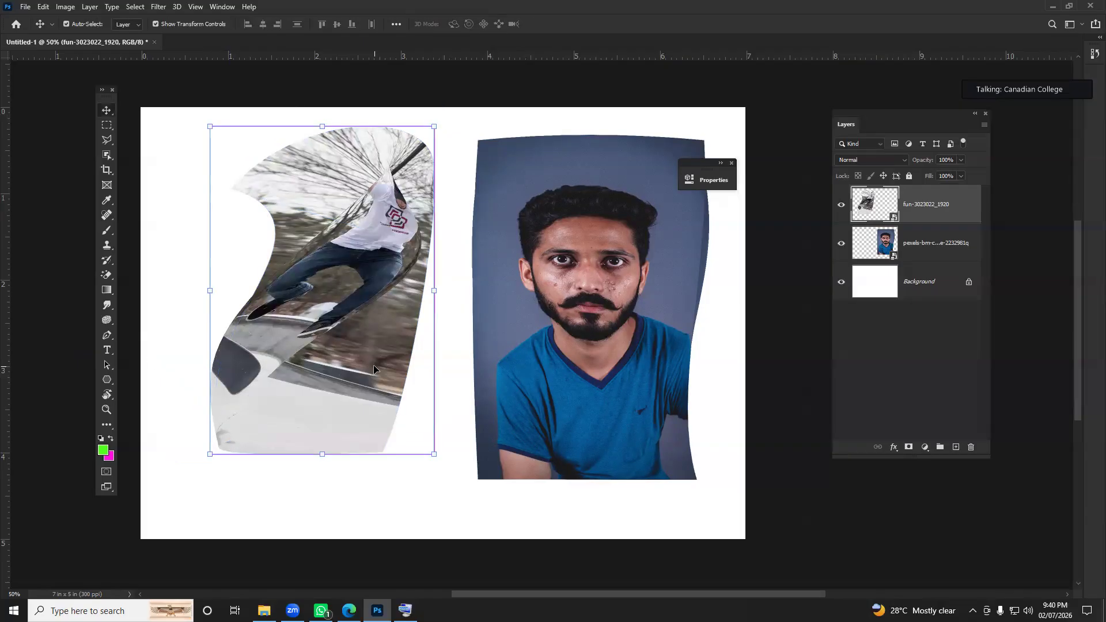
Step: Undo the skateboarder photo's warp and move and the portrait photo's warp and moves
key("ctrl+z")
key("ctrl")
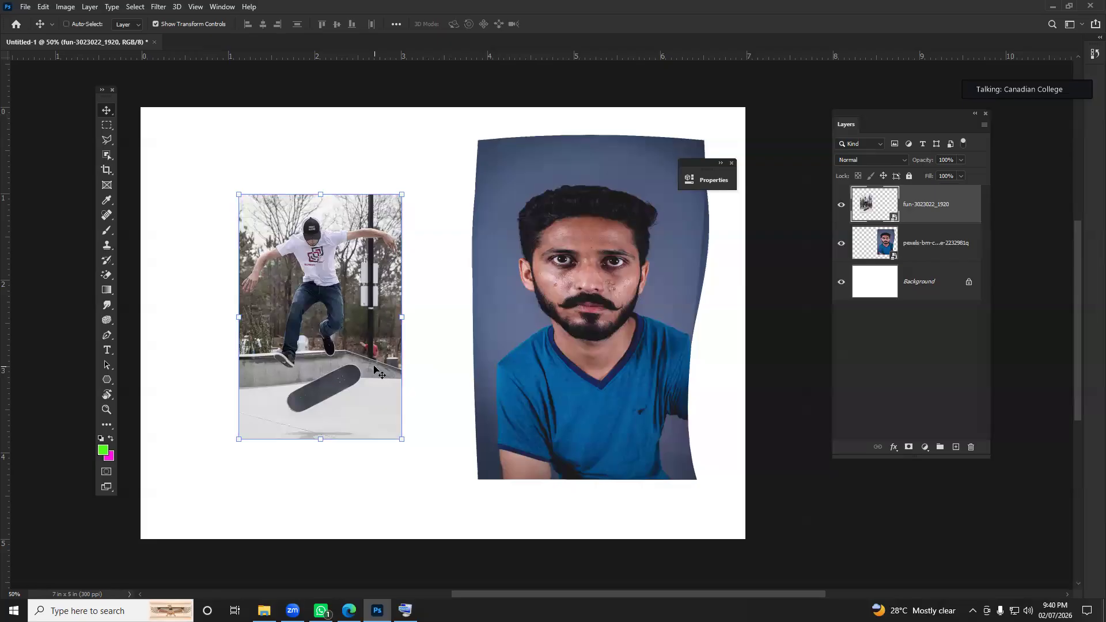
key("ctrl+z")
key("ctrl+z")
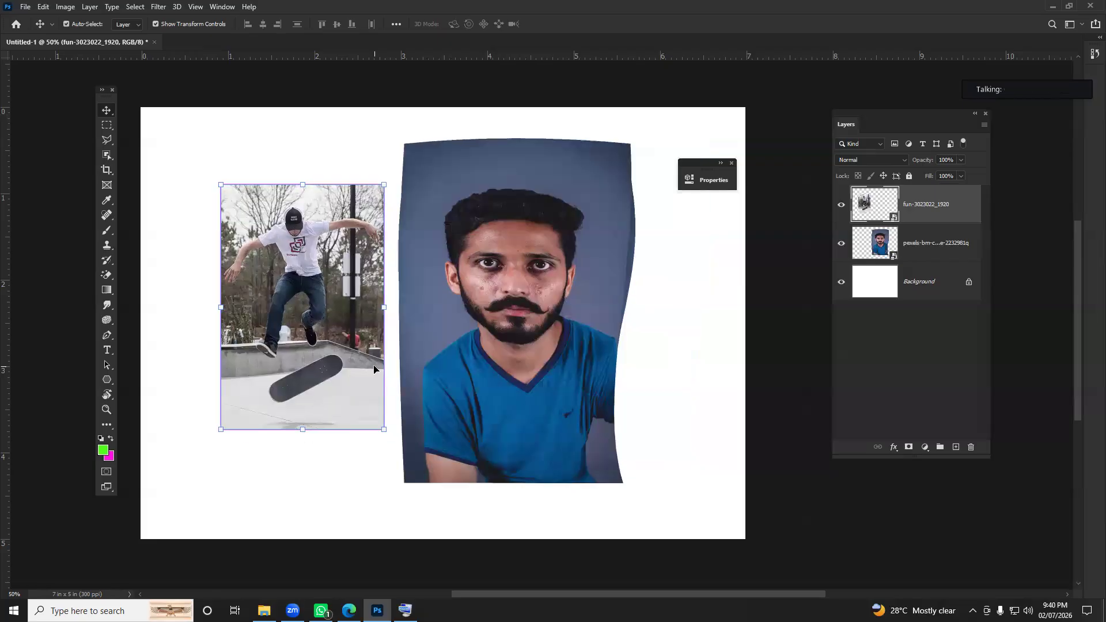
key("ctrl+z")
key("ctrl+z")
key("ctrl")
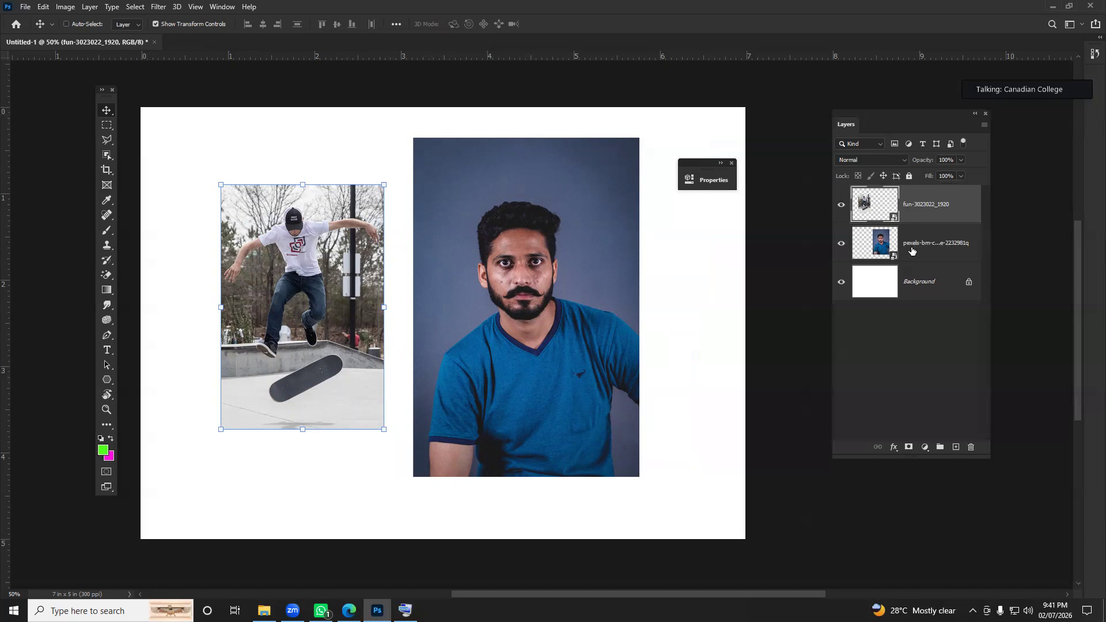
Step: Move the skateboarder photo and the portrait photo slightly left and down, selecting each one's layer
left_click_drag(634, 243, 613, 254)
left_click_drag(891, 246, 925, 203)
left_click_drag(518, 268, 405, 274)
left_click_drag(926, 206, 926, 254)
left_click_drag(461, 291, 563, 281)
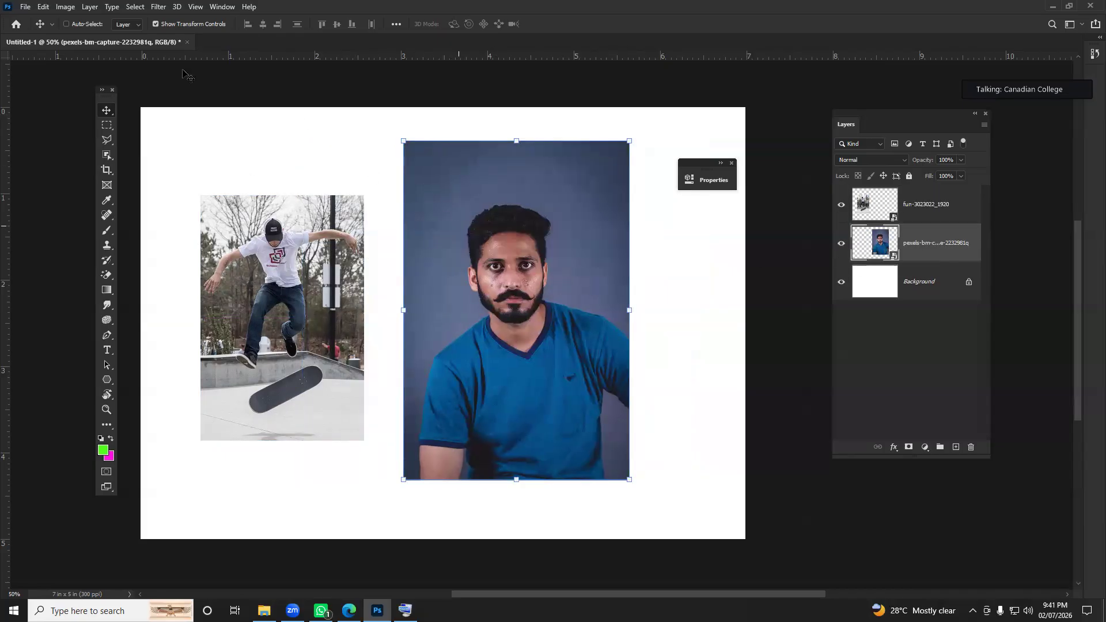
Step: Use Free Transform's Perspective to slide the portrait photo's right edge slightly downward, commit it, and undo the transform
left_click(43, 6)
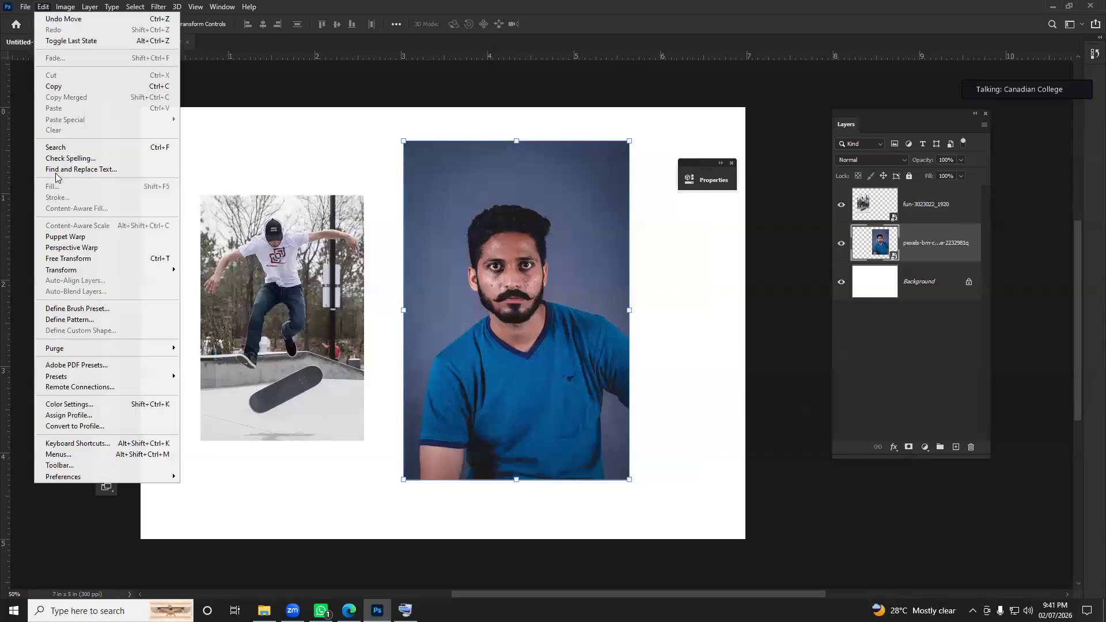
left_click(117, 265)
right_click(516, 230)
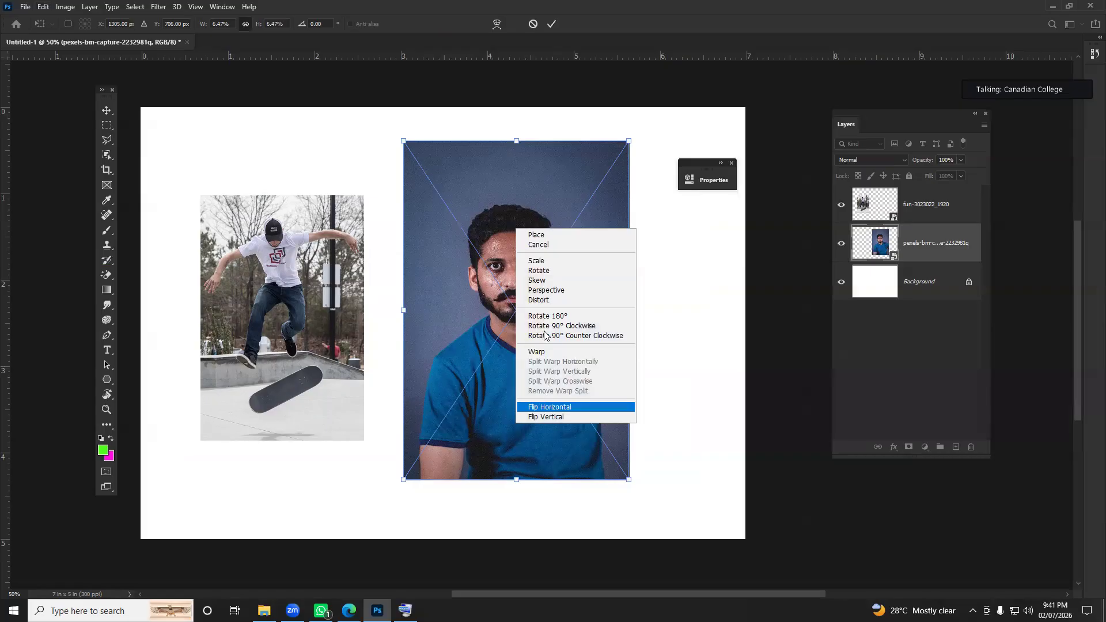
left_click(545, 292)
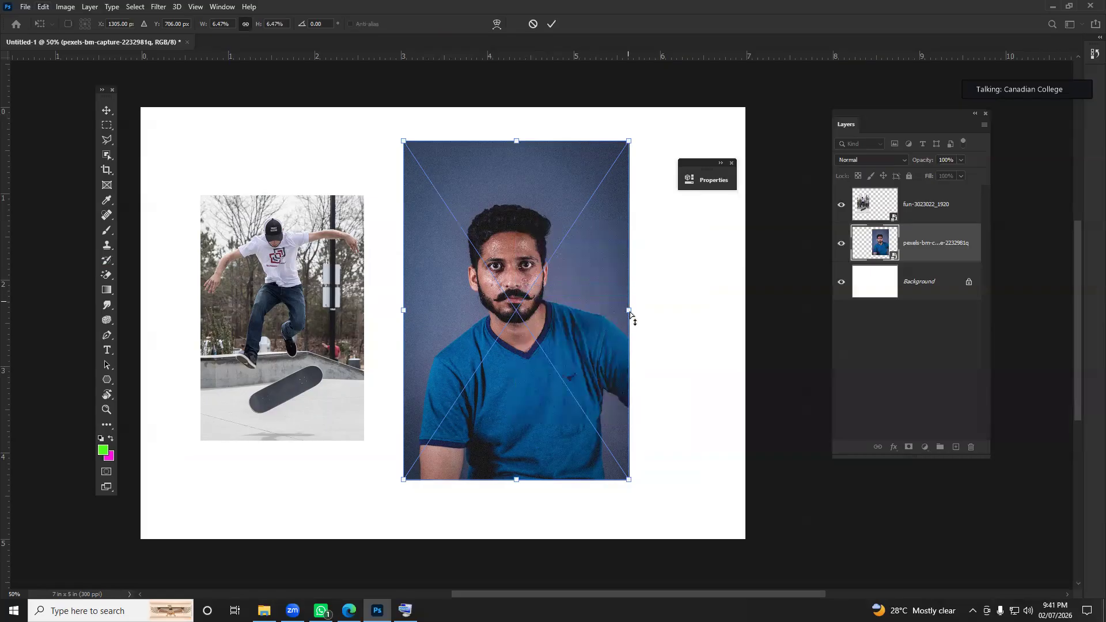
left_click_drag(631, 311, 593, 321)
key("Return")
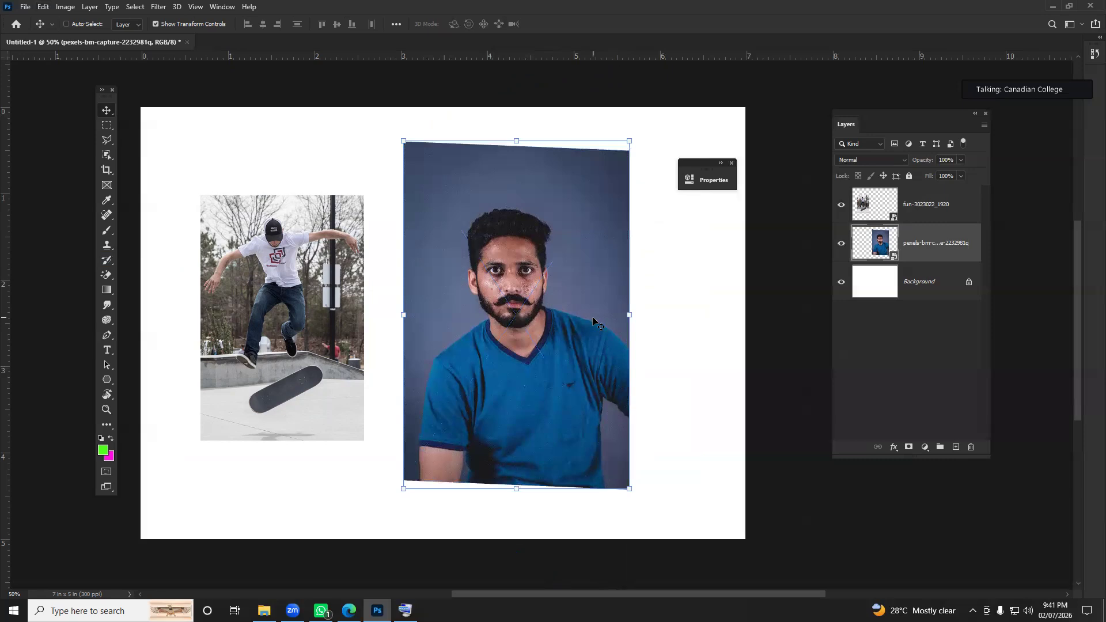
key("ctrl+z")
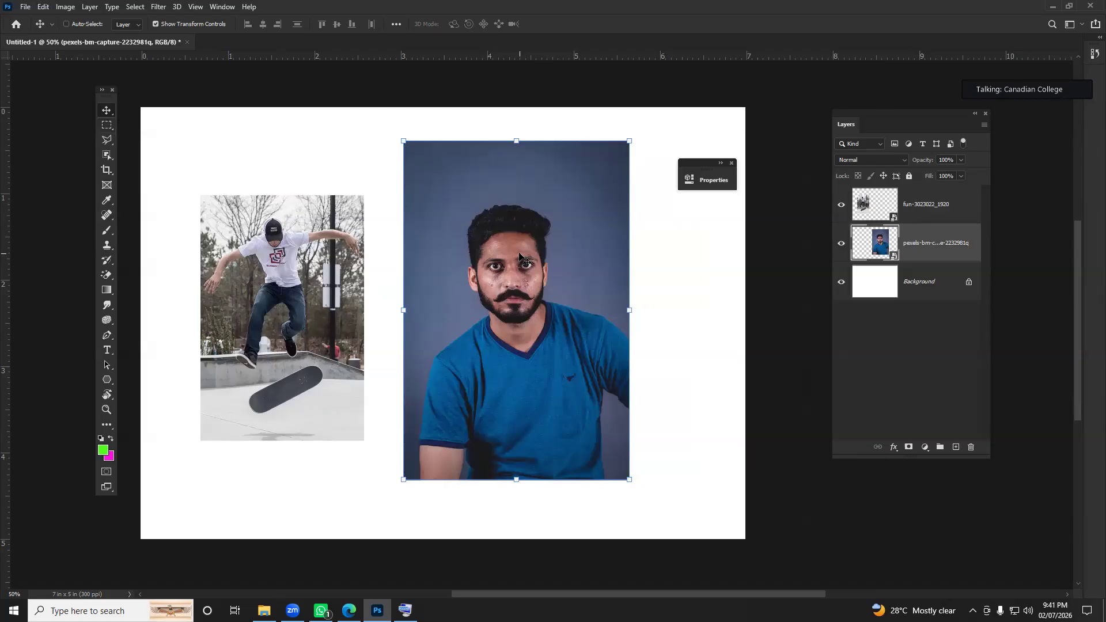
Step: Delete the portrait and skateboarder photo layers, leaving only the Background layer
key("Delete")
right_click(309, 292)
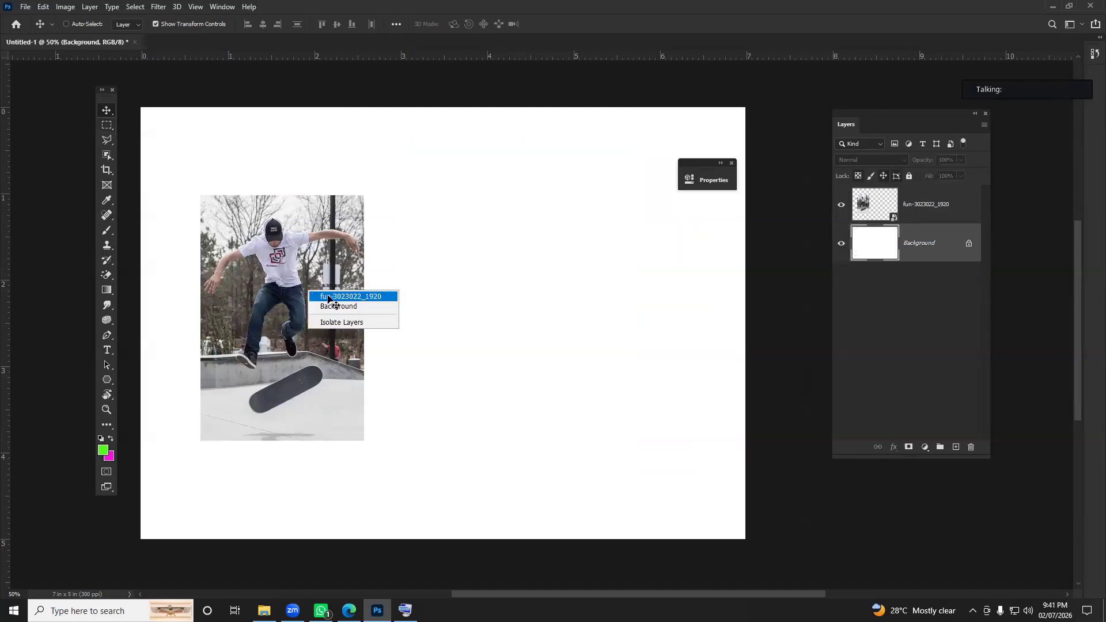
left_click(328, 297)
key("Delete")
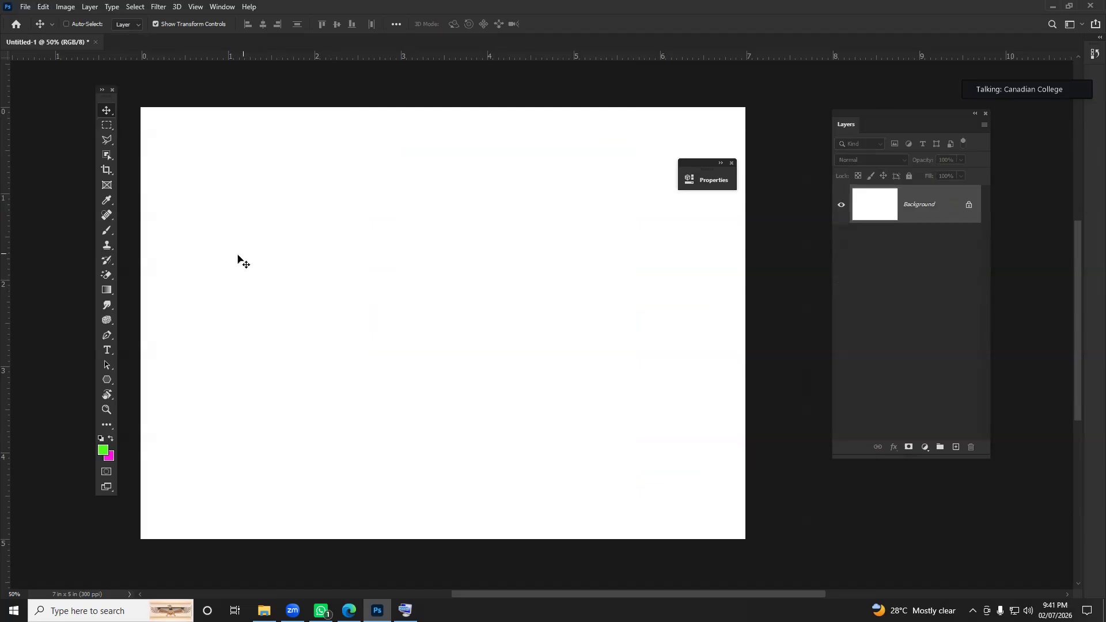
Step: Switch to the course syllabus PDF in Edge, circle "Selection" in Lesson 03, and draw a circled 1 with a line beside it
left_click(349, 611)
scroll(352, 389, "down", 3)
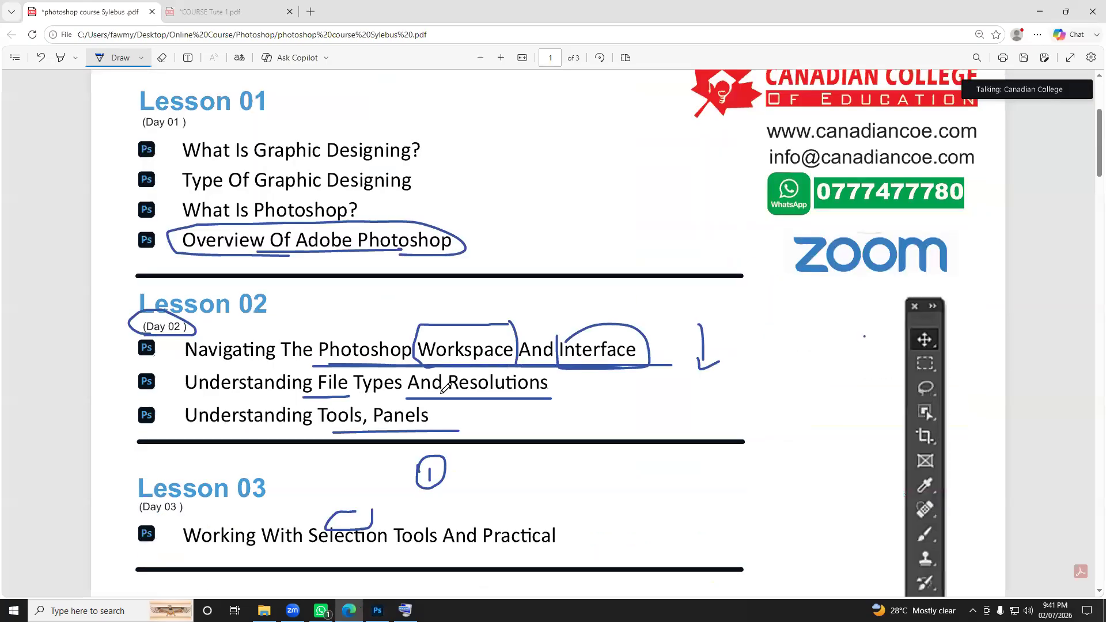
scroll(445, 388, "down", 2)
left_click_drag(408, 392, 315, 420)
mouse_move(271, 371)
left_mouse_down()
mouse_move(339, 431)
mouse_move(389, 375)
mouse_move(303, 383)
left_mouse_up()
mouse_move(578, 341)
left_mouse_down()
mouse_move(580, 356)
mouse_move(576, 344)
mouse_move(602, 360)
mouse_move(673, 358)
left_mouse_up()
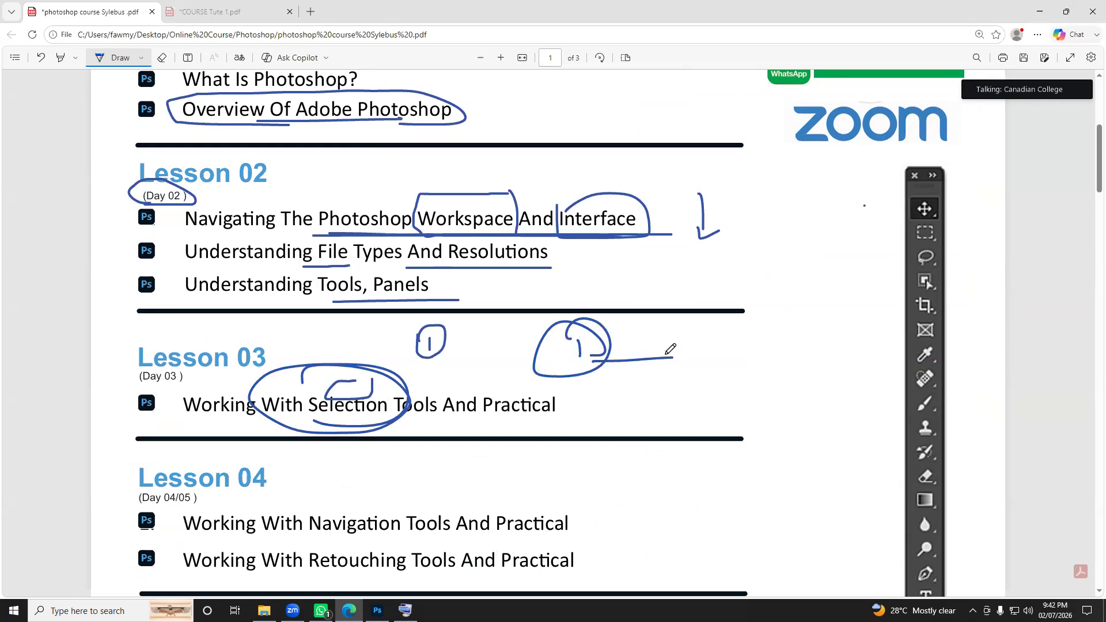
Step: Finish the line beside the circled 1 as an arrow, underline it, and draw a large loop around both
left_click_drag(664, 348, 669, 375)
left_click_drag(717, 363, 545, 394)
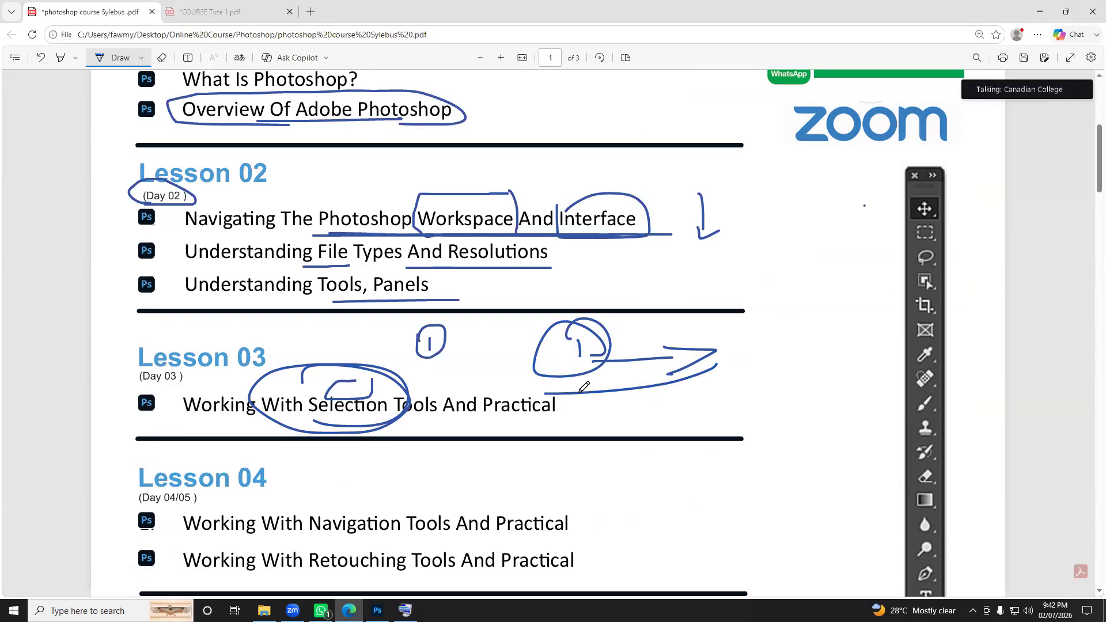
mouse_move(708, 324)
left_mouse_down()
mouse_move(529, 407)
mouse_move(614, 331)
mouse_move(620, 360)
left_mouse_up()
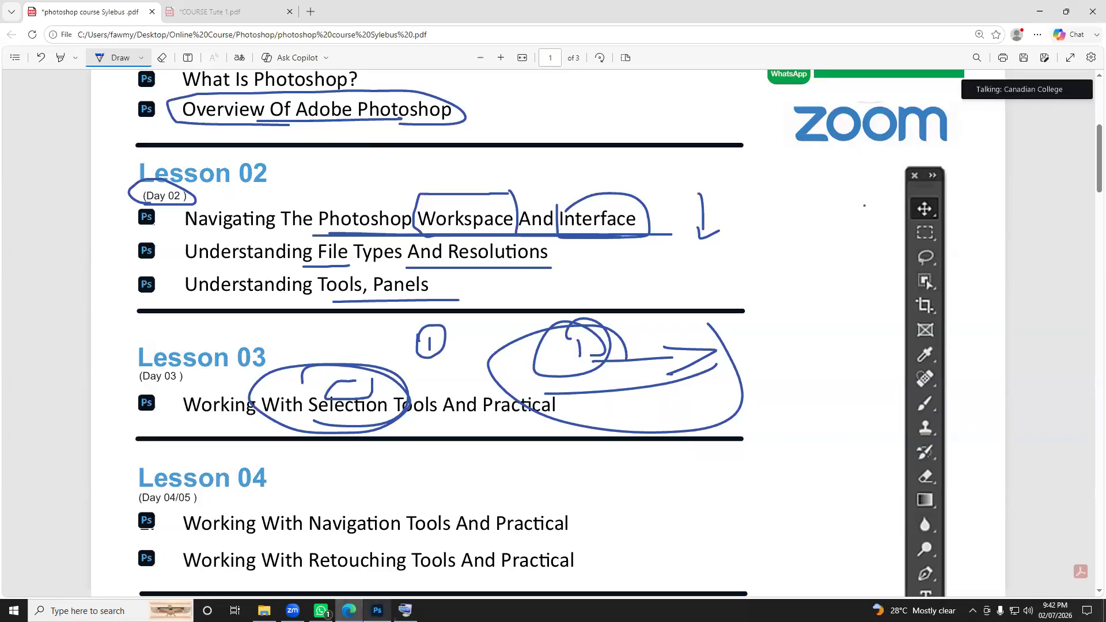
Step: Open the tools ps PDF from the Online Course > Photoshop folder in File Explorer and go back to its earlier pages
left_click(378, 611)
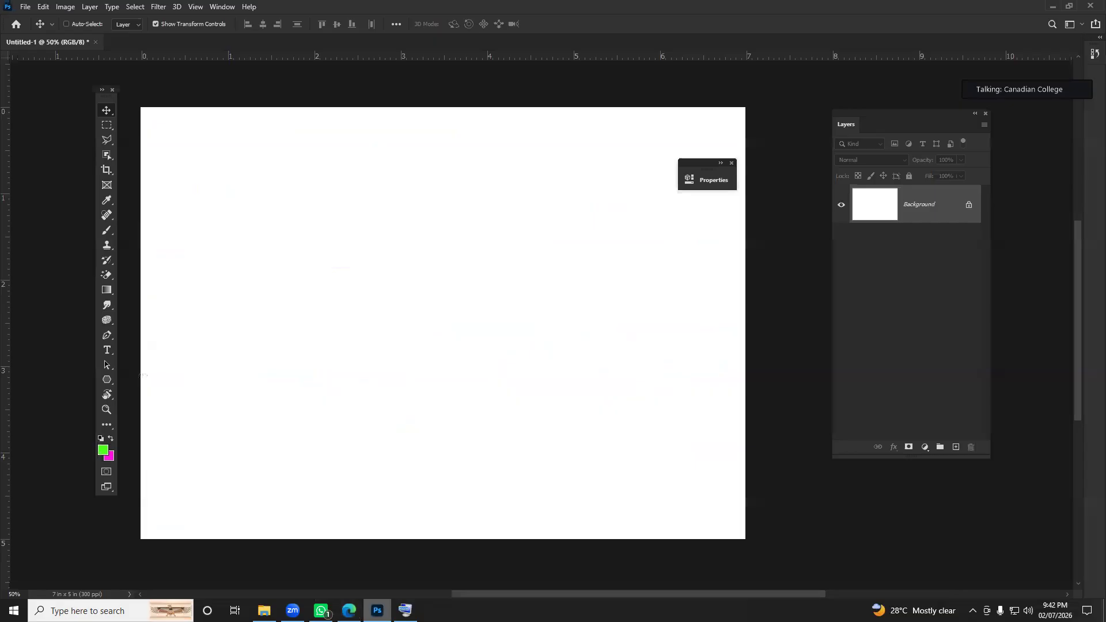
left_click(378, 611)
left_click(269, 611)
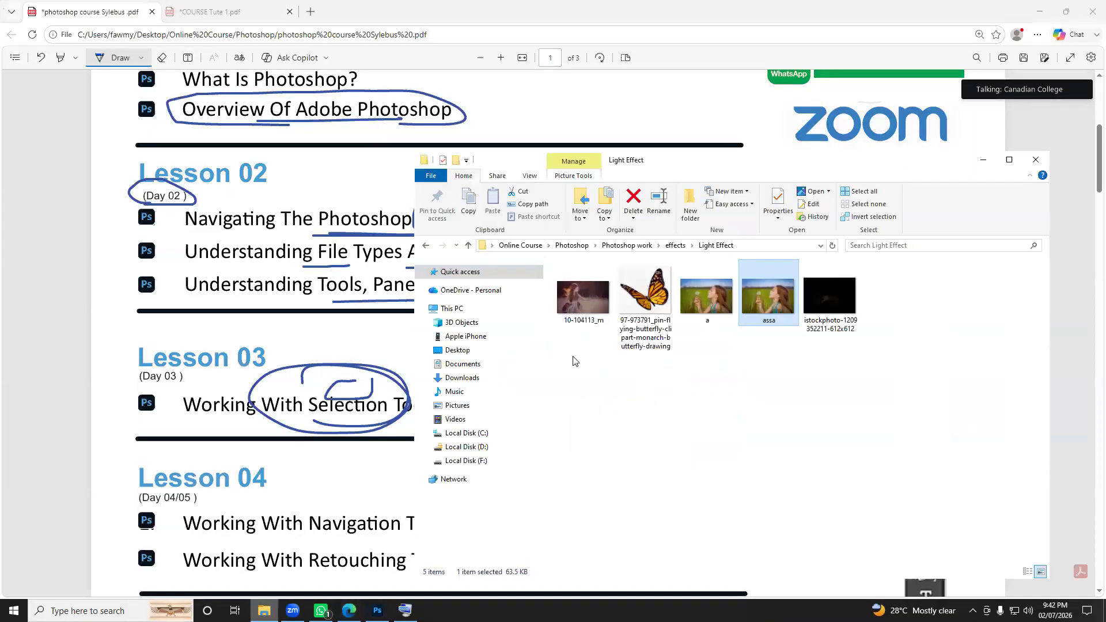
left_click(469, 246)
left_click(469, 246)
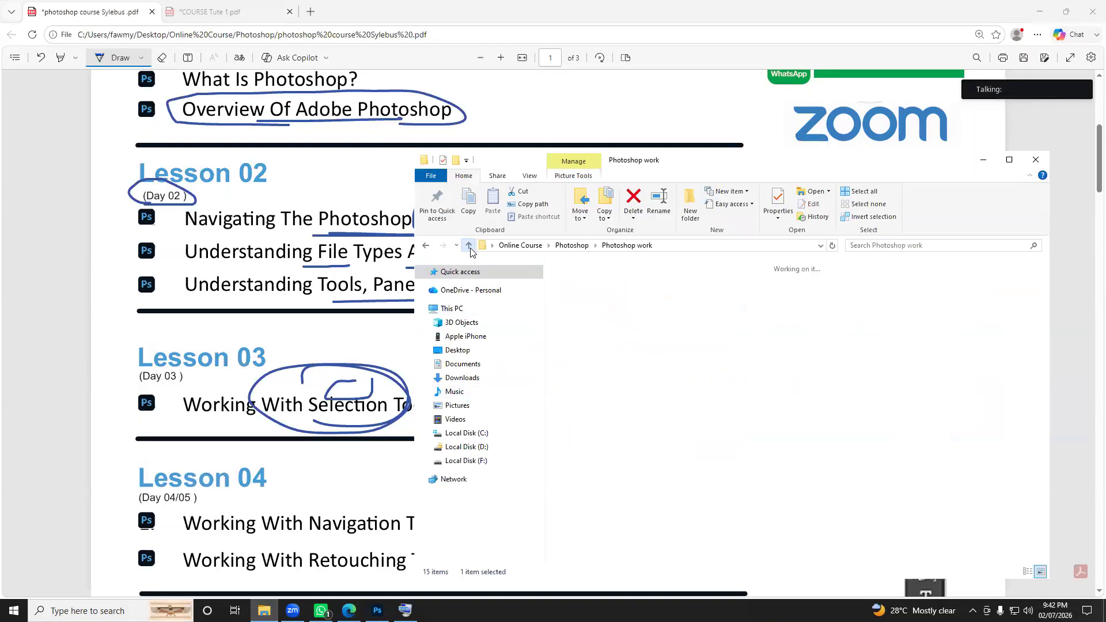
left_click(469, 248)
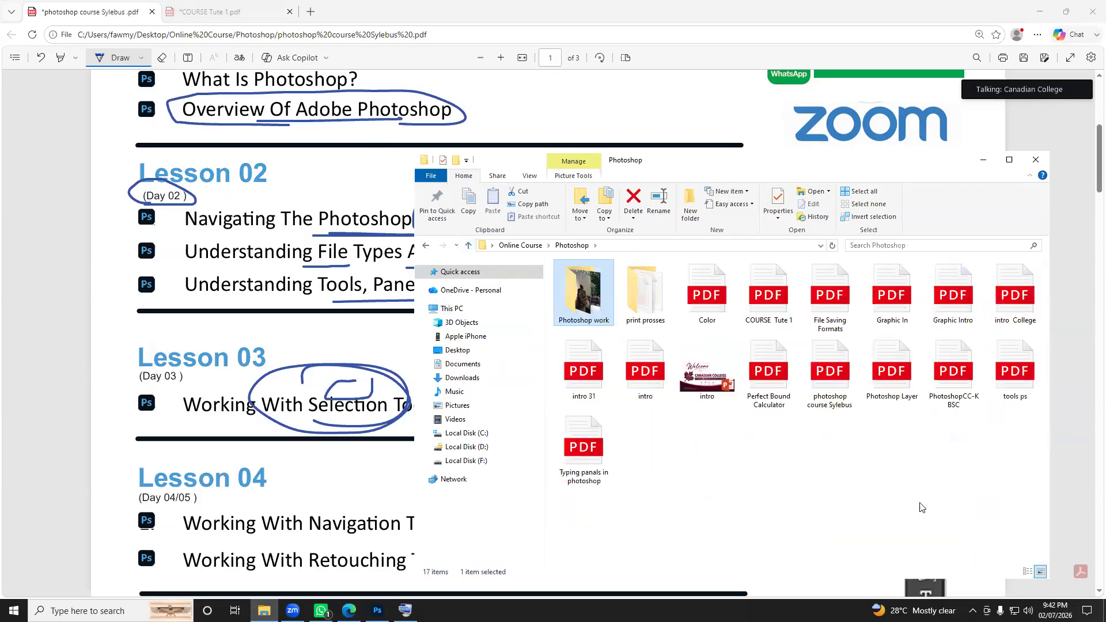
left_click(772, 381)
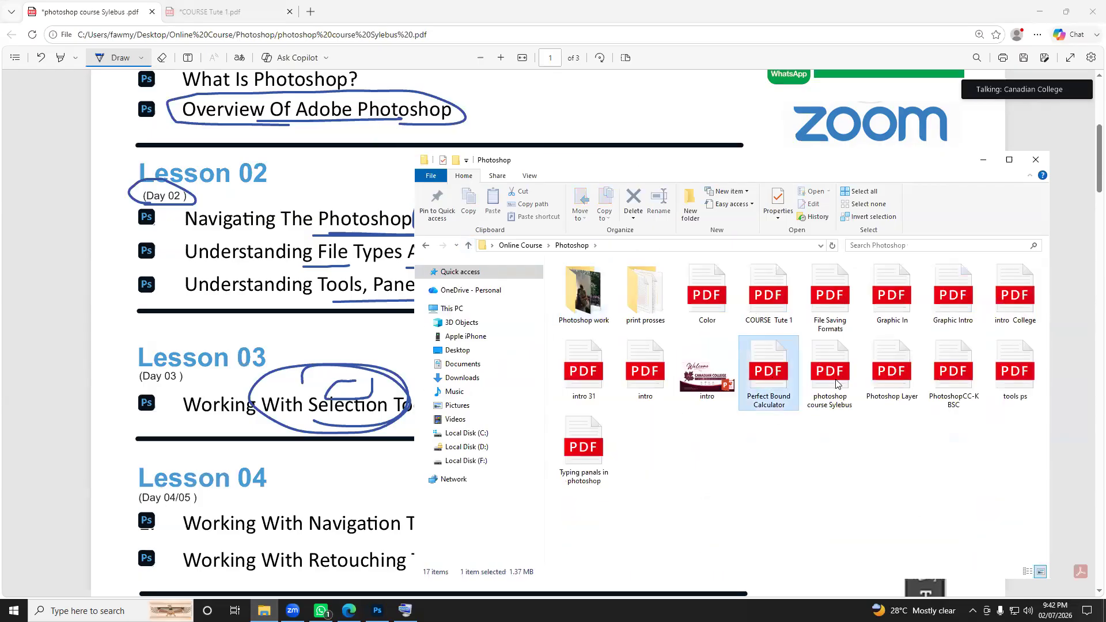
double_click(1016, 372)
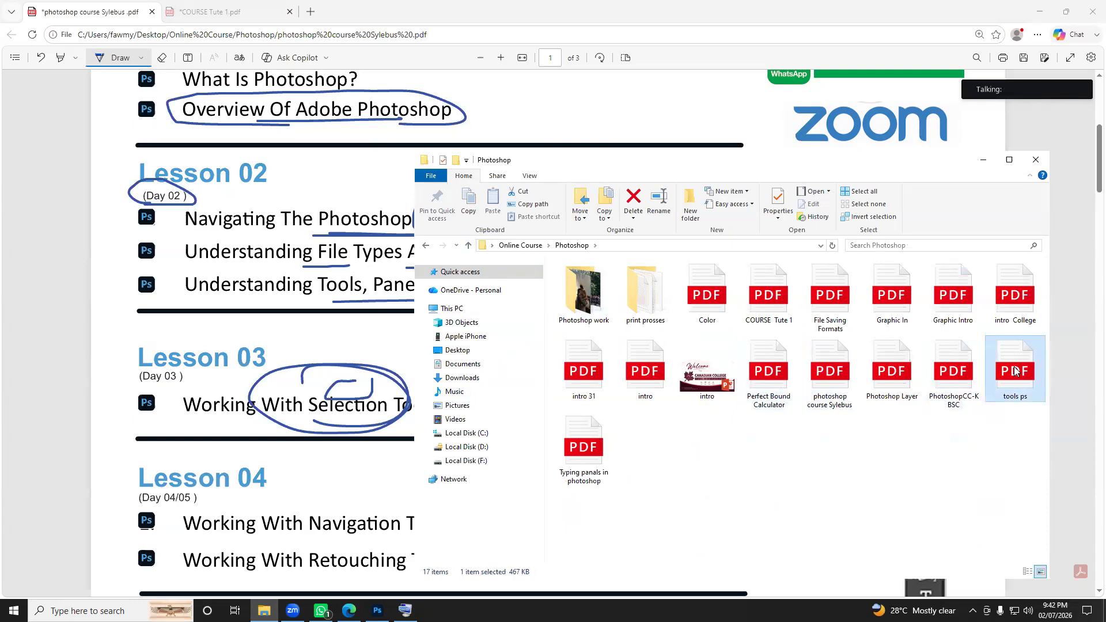
scroll(499, 438, "up", 15)
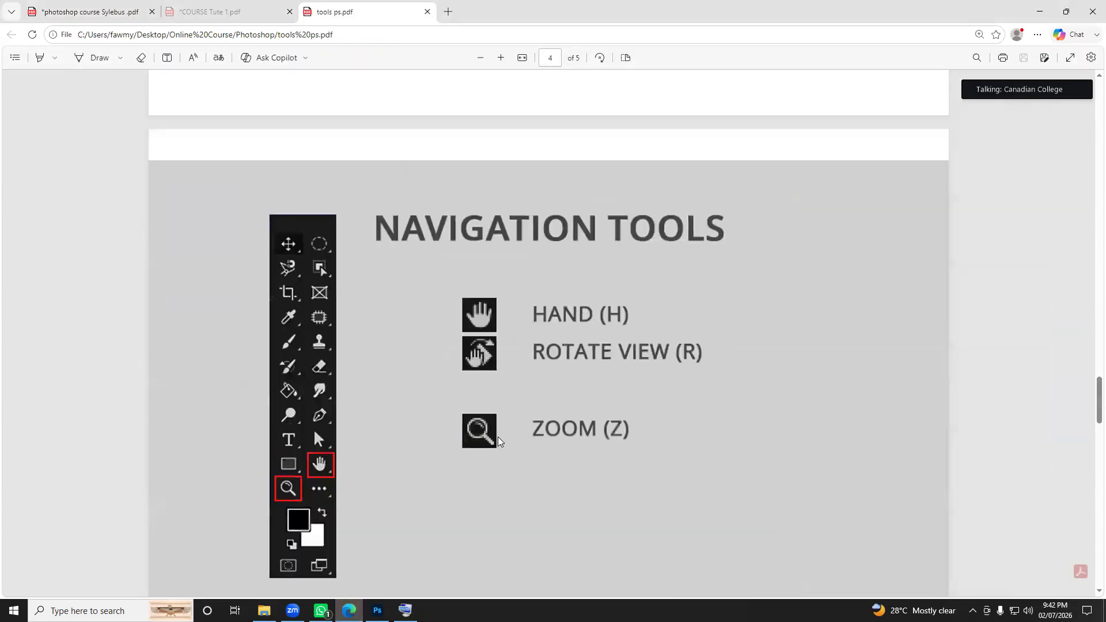
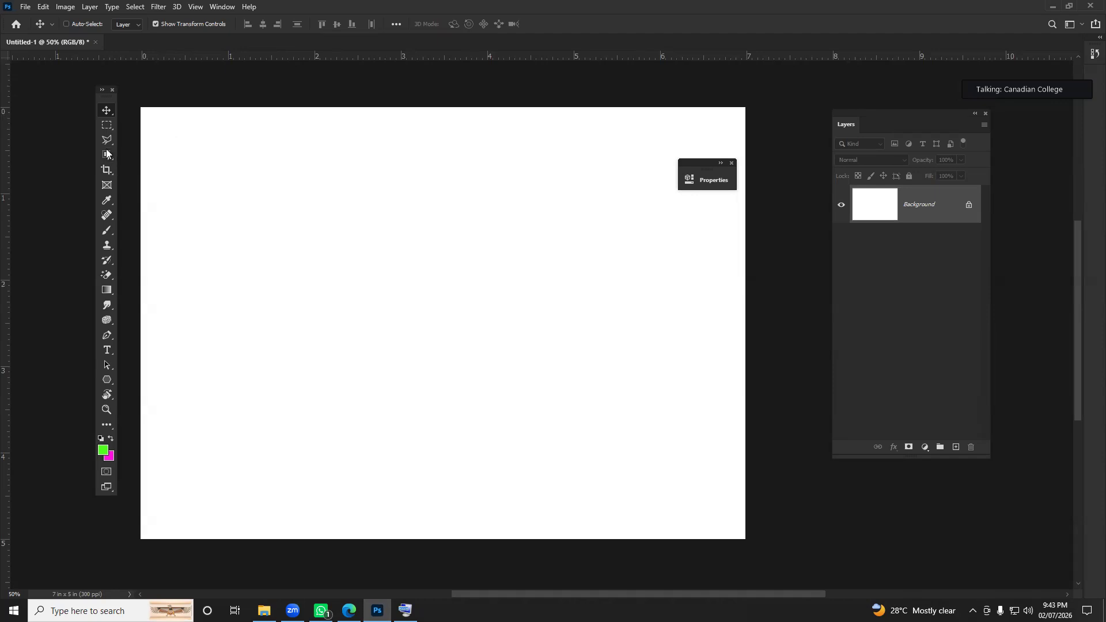
Step: Choose the Rectangular Marquee tool and open the forest wedding couple photo from the Photoshop work folder as a separate document
left_click(107, 125)
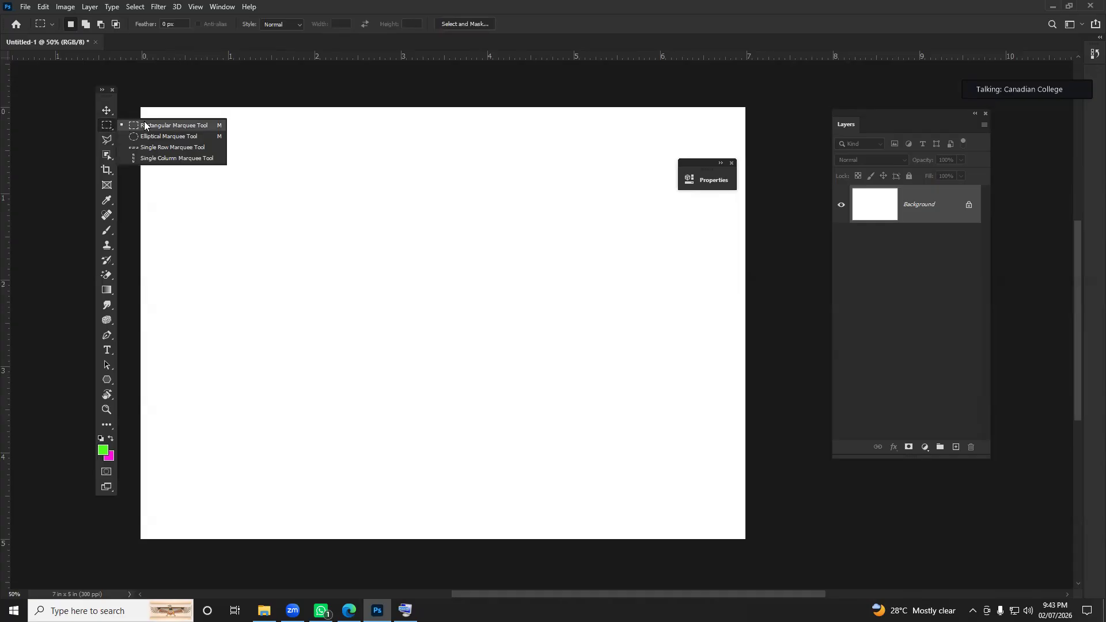
left_click(111, 124)
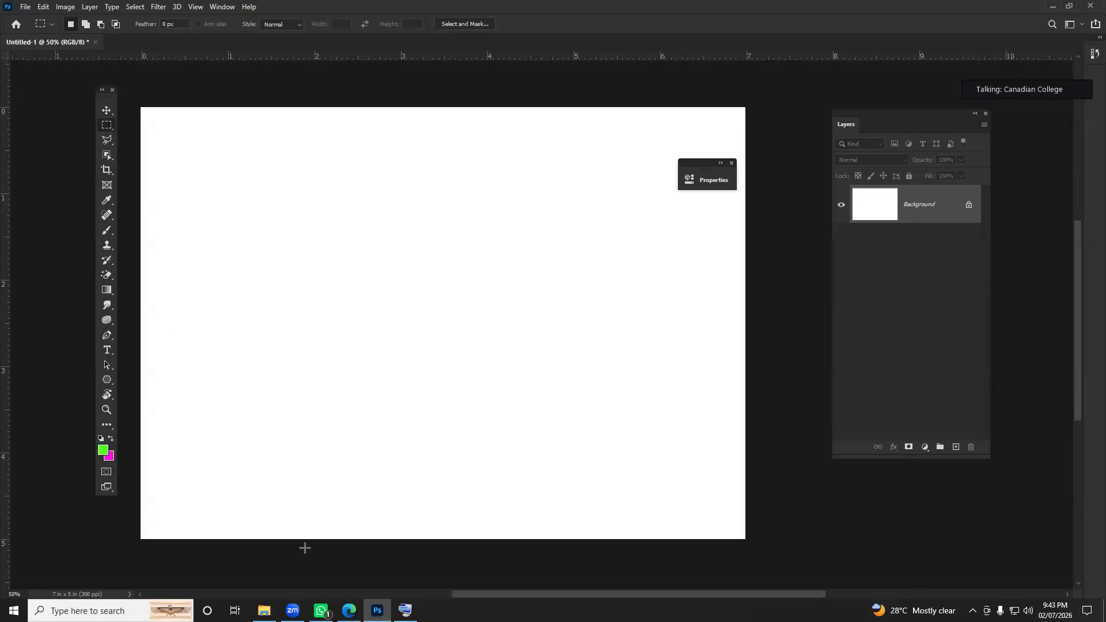
left_click(264, 611)
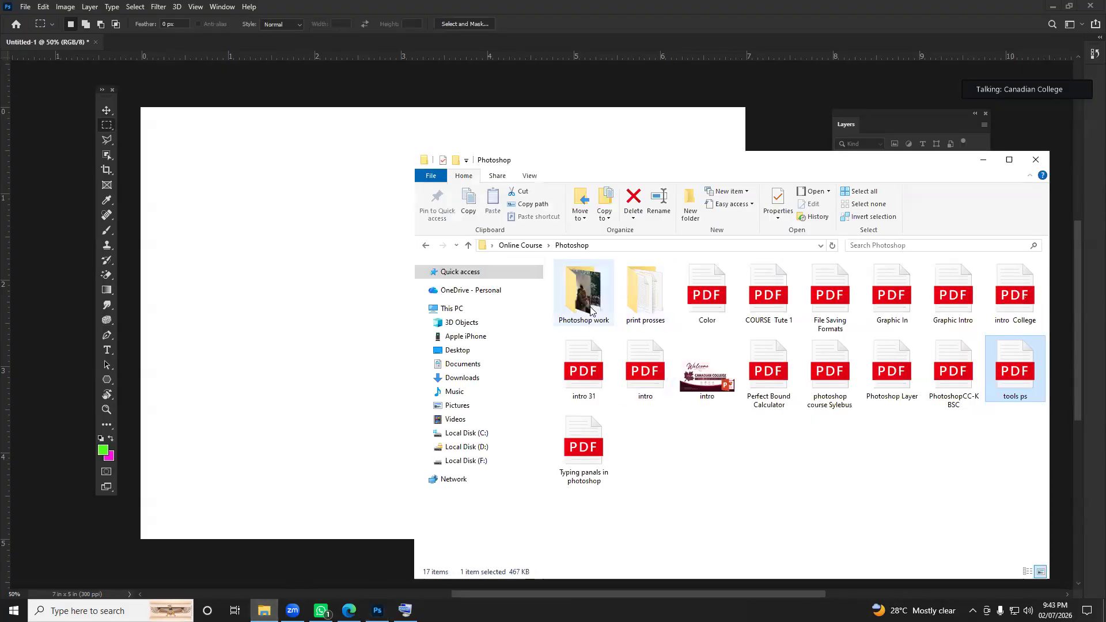
double_click(583, 291)
left_click_drag(824, 169, 633, 130)
scroll(616, 455, "down", 5)
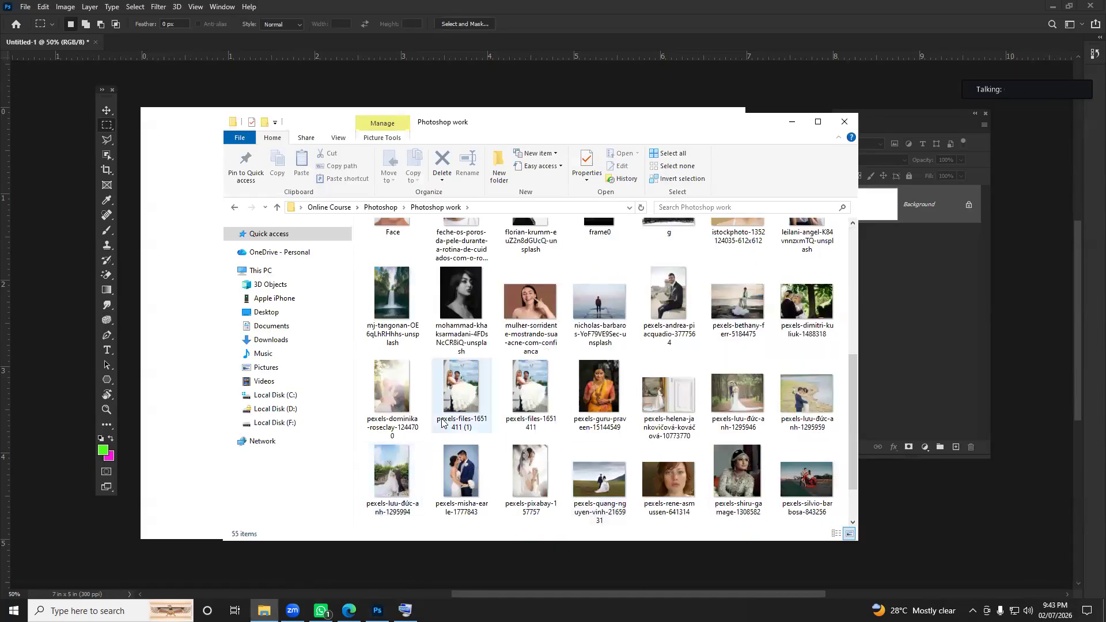
left_click(530, 400)
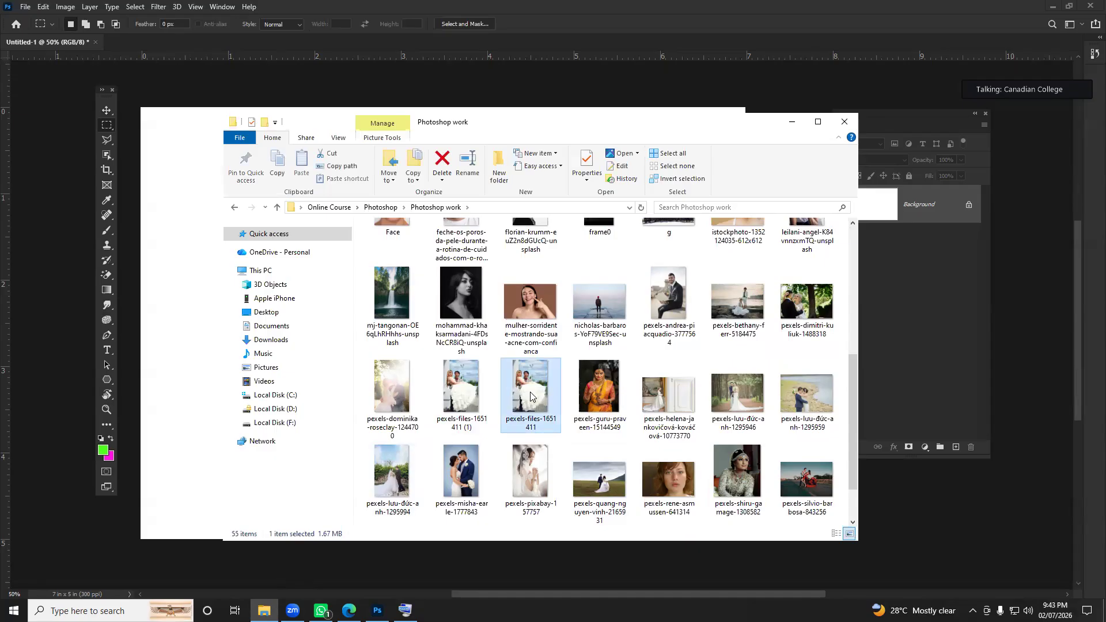
left_click_drag(747, 397, 473, 36)
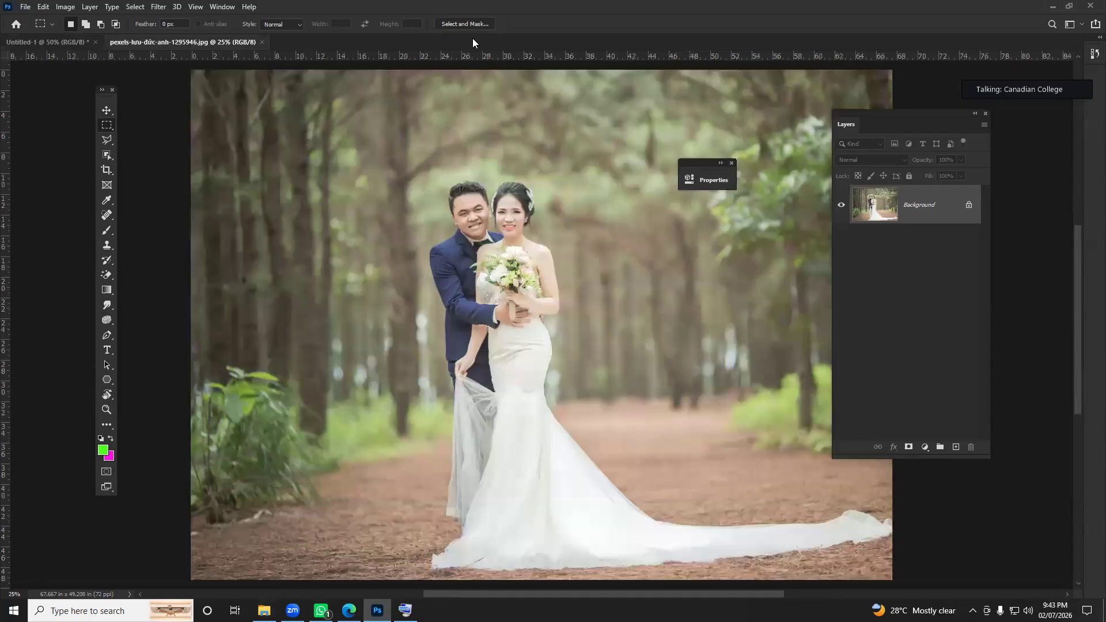
Step: Review the marquee tool variants: Rectangular, Elliptical, Single Row and Single Column
right_click(105, 126)
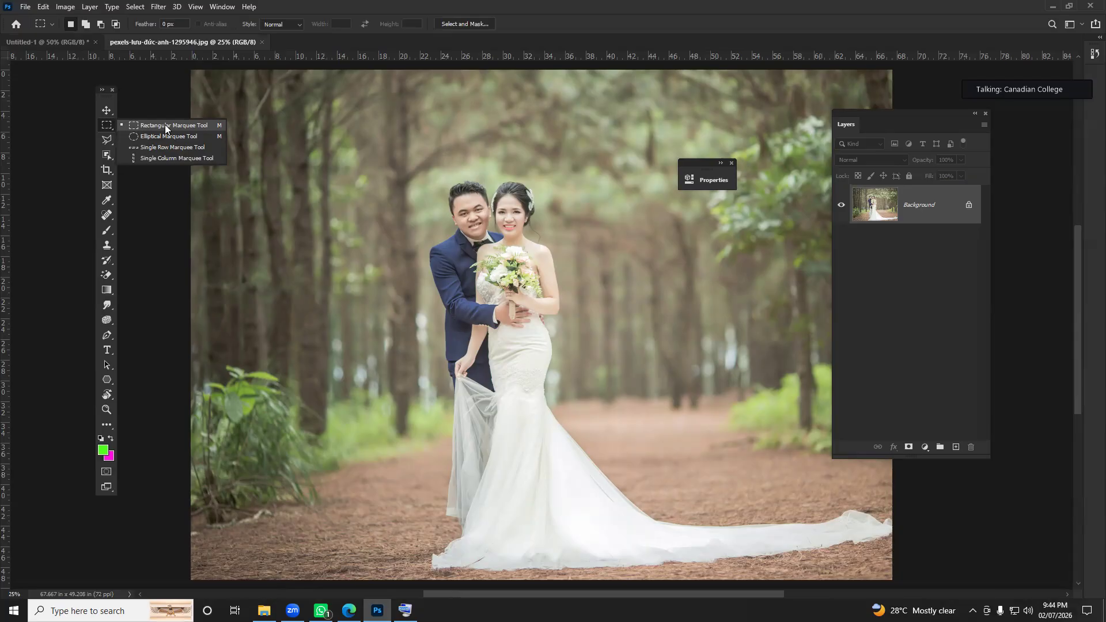
left_click(106, 124)
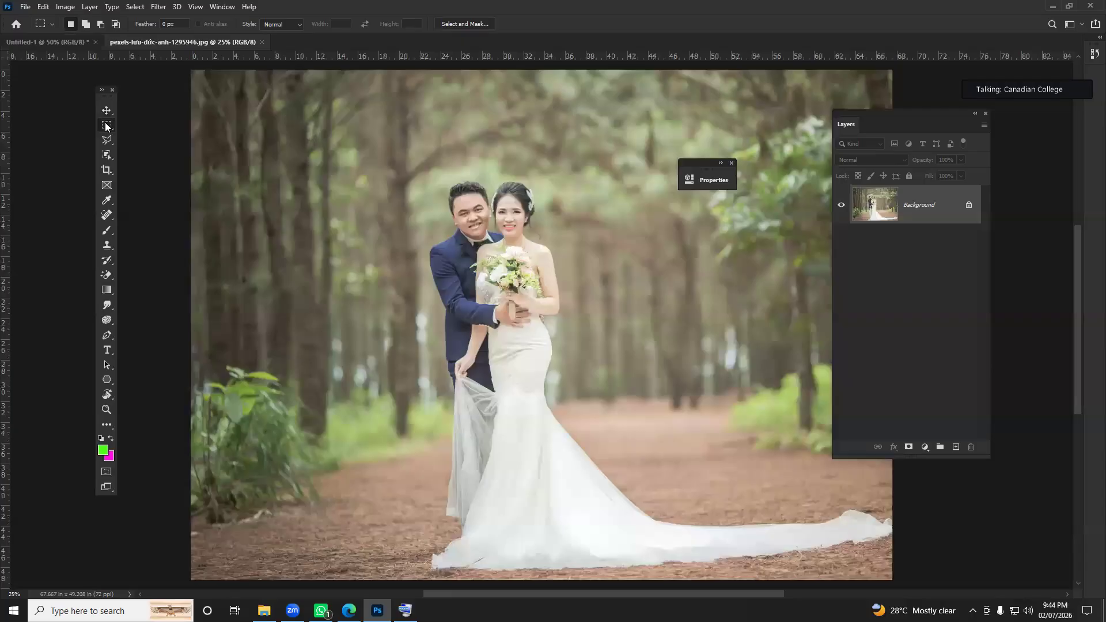
left_click(105, 125)
right_click(105, 124)
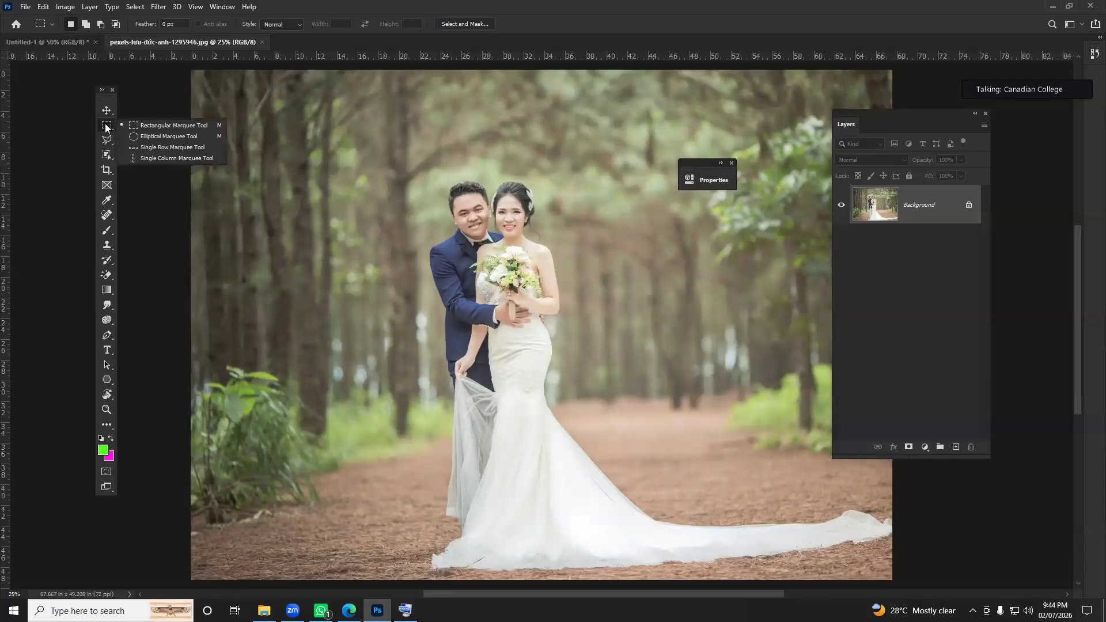
left_click(104, 128)
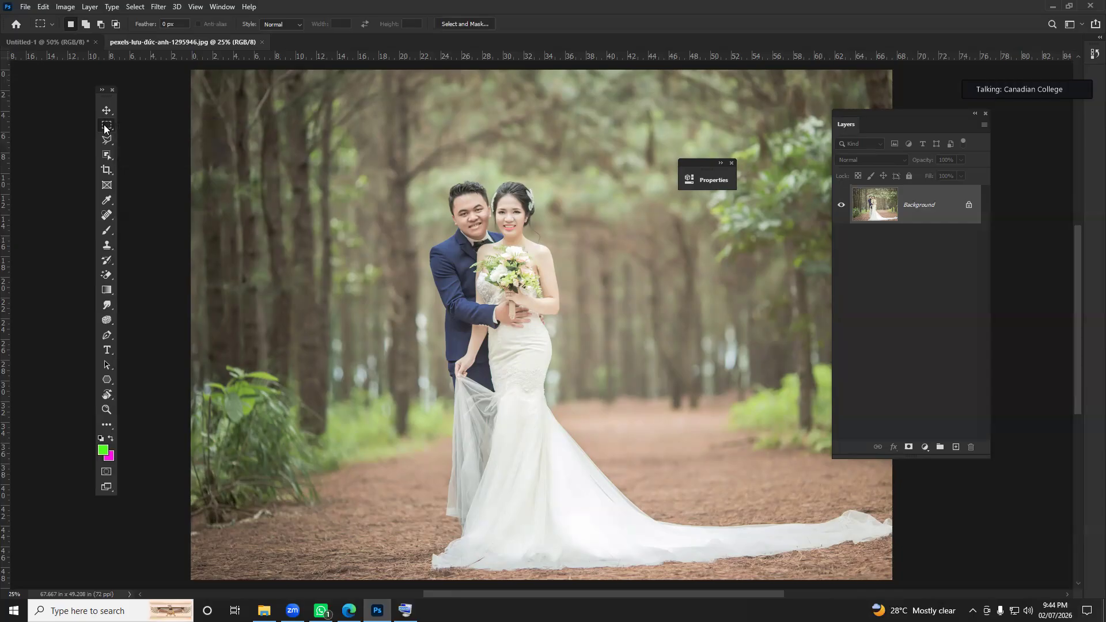
right_click(104, 128)
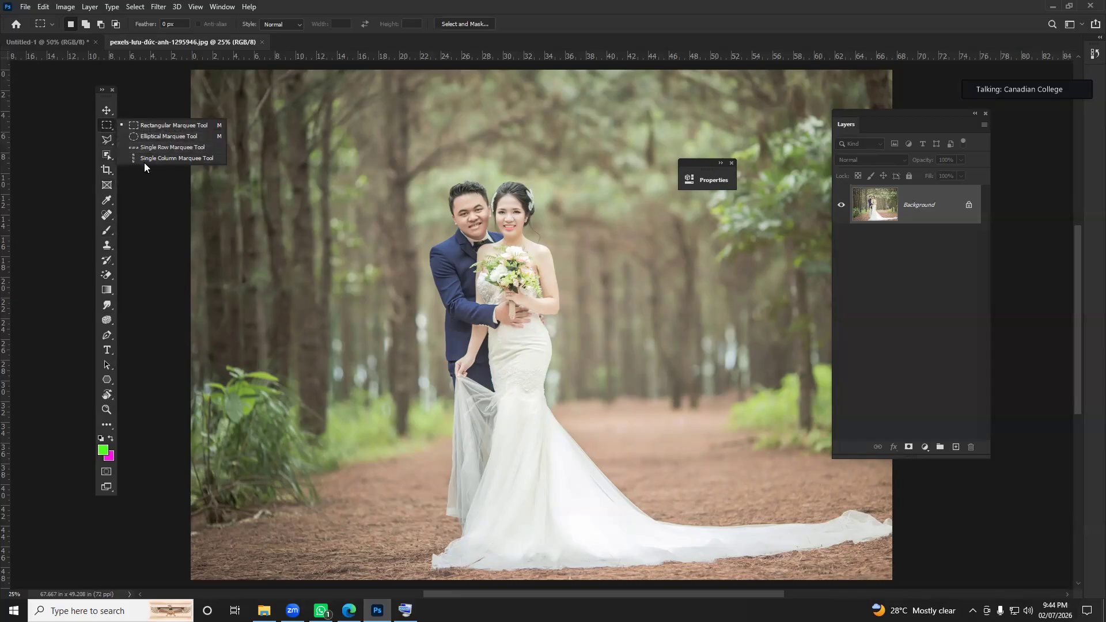
left_click(104, 108)
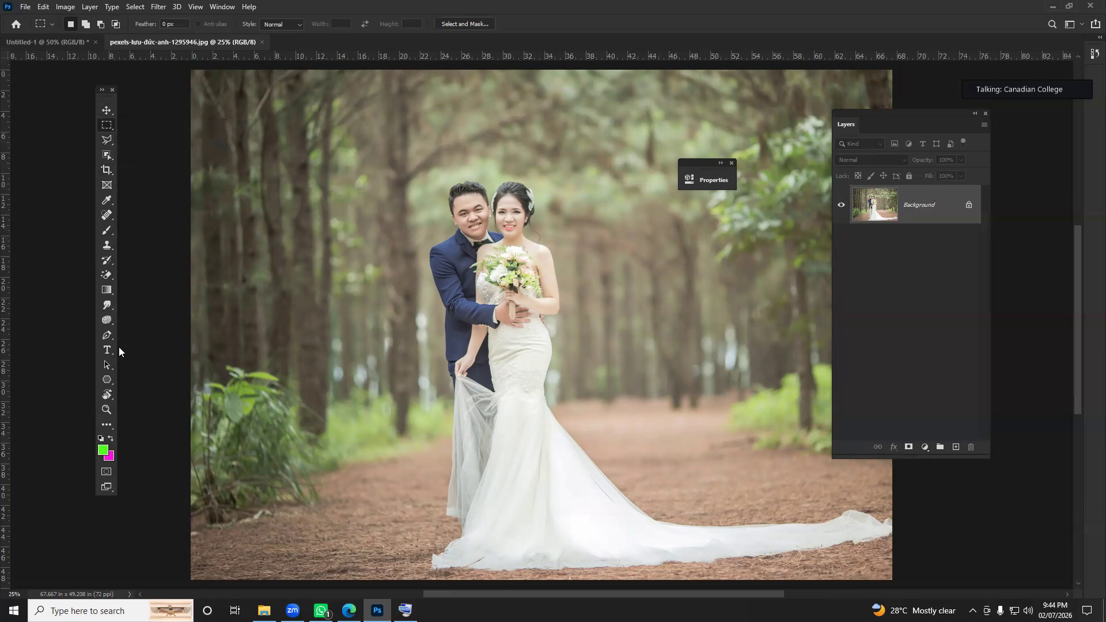
Step: Restore the toolbar to its default tools in the Customize Toolbar settings and accept the change
left_click(108, 427)
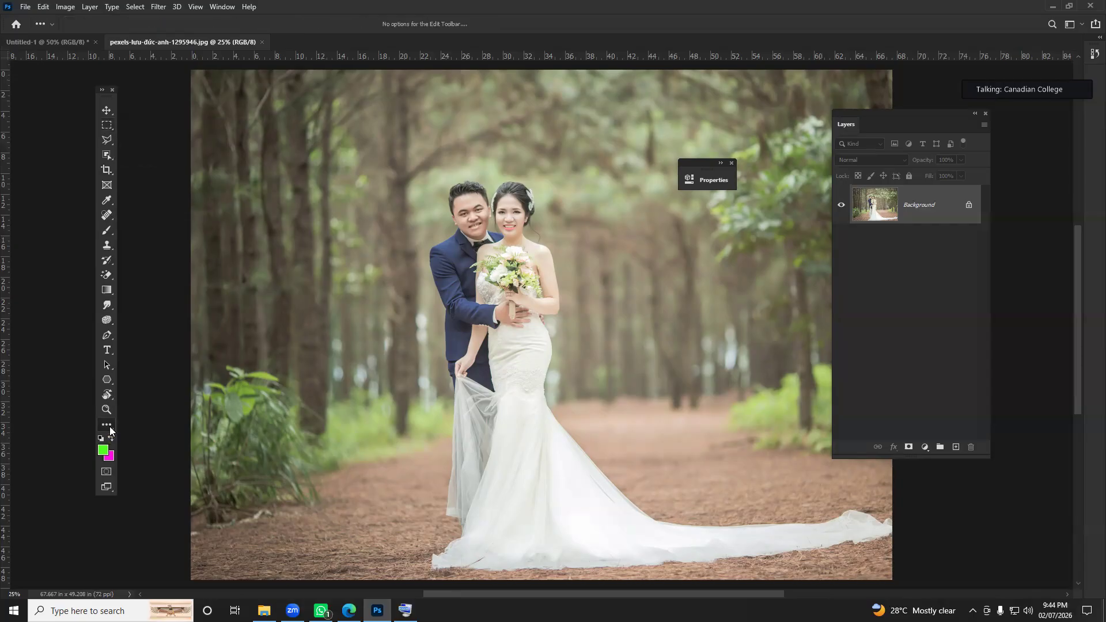
left_click(109, 427)
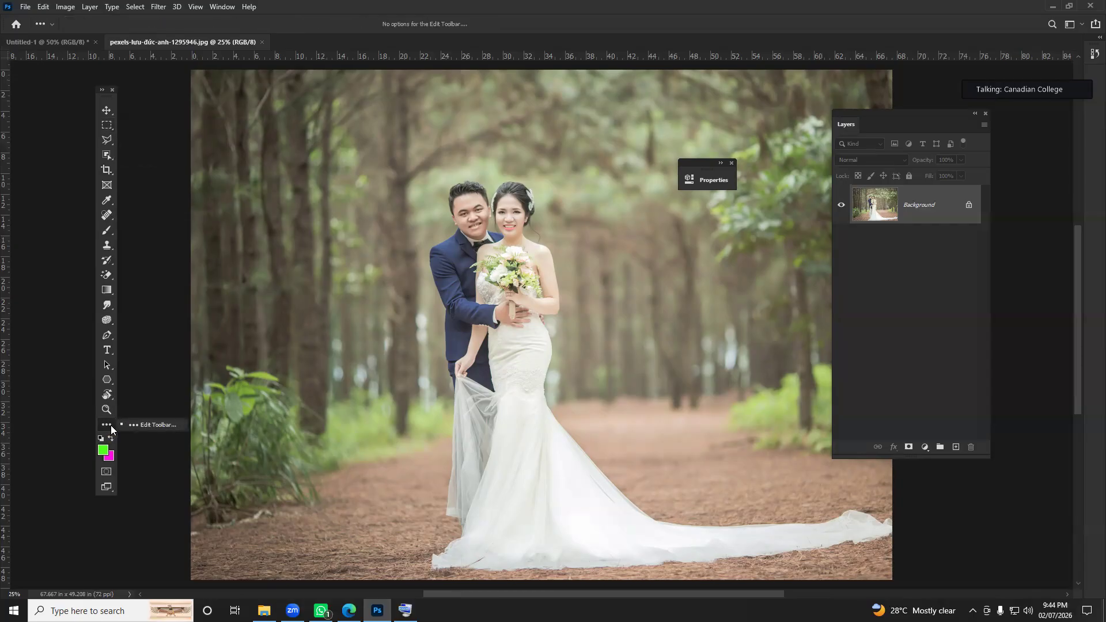
left_click(162, 427)
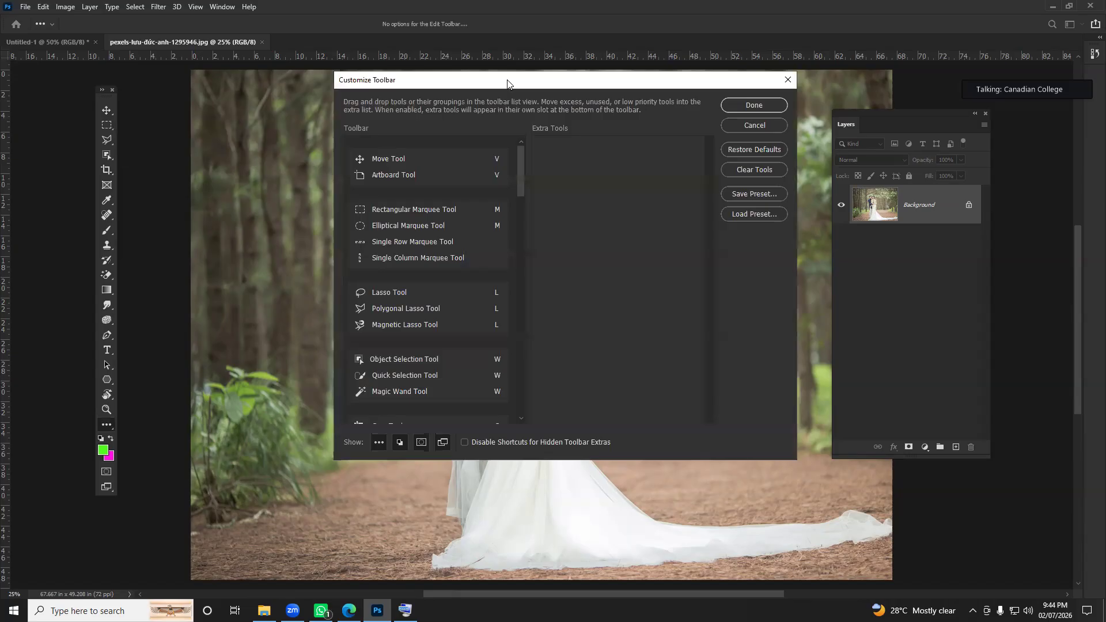
left_click_drag(507, 83, 410, 82)
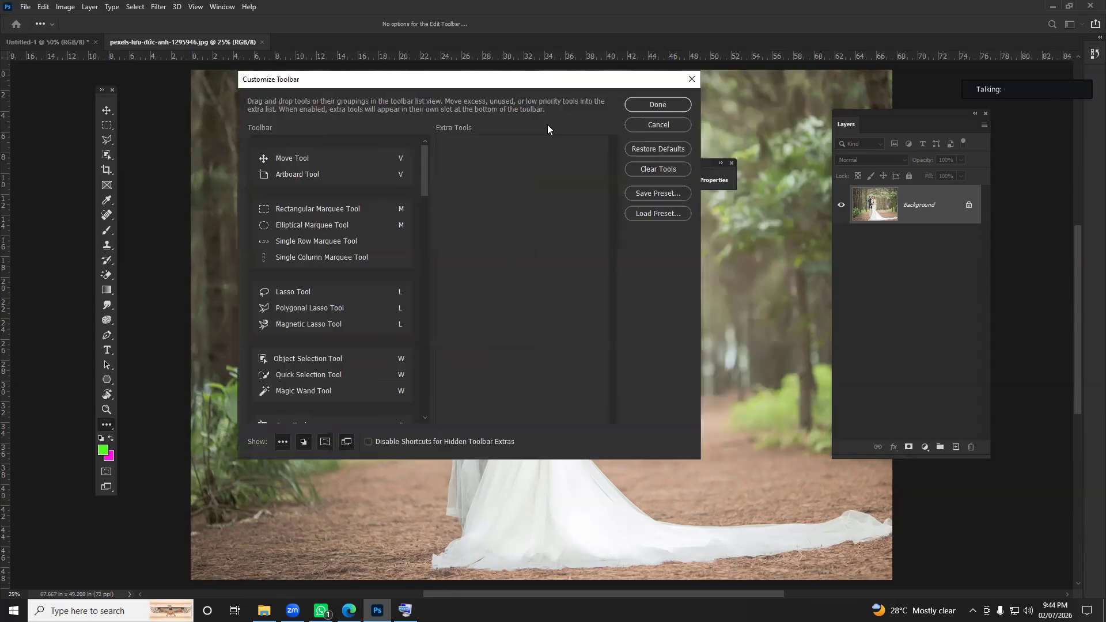
left_click(658, 150)
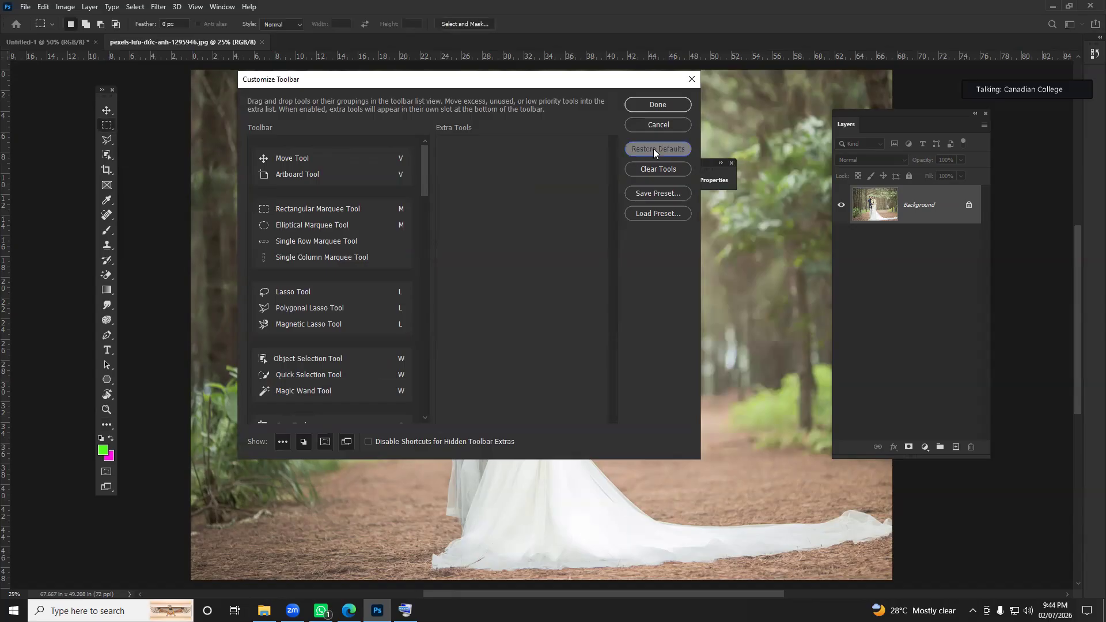
left_click(659, 104)
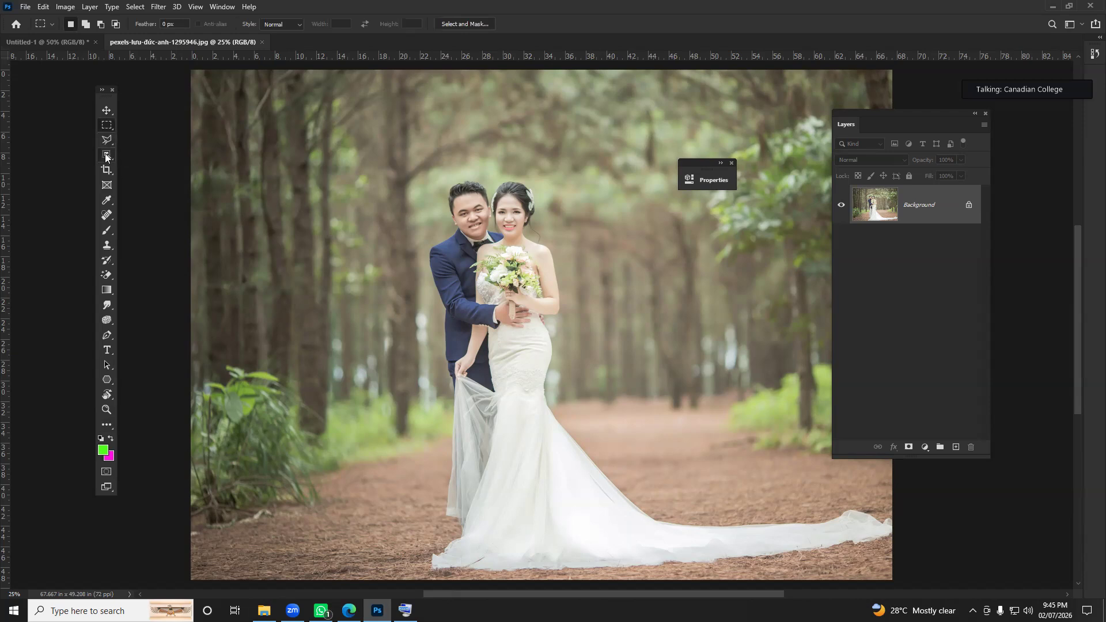
Step: Draw a Rectangular Marquee selection around the couple, from above their heads to about knee height
right_click(106, 126)
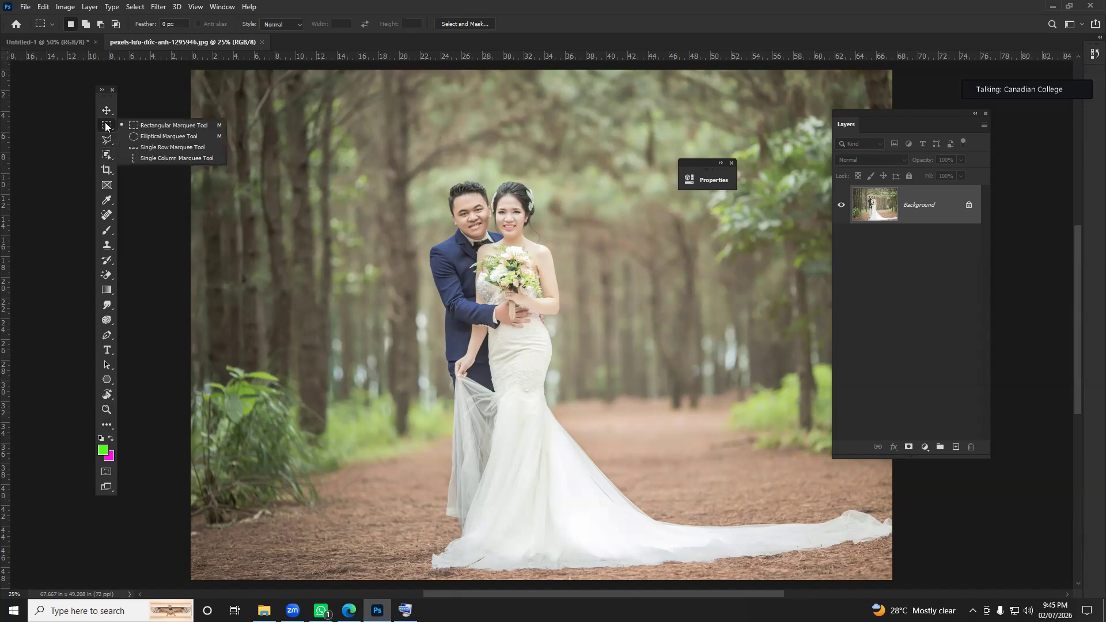
left_click(158, 127)
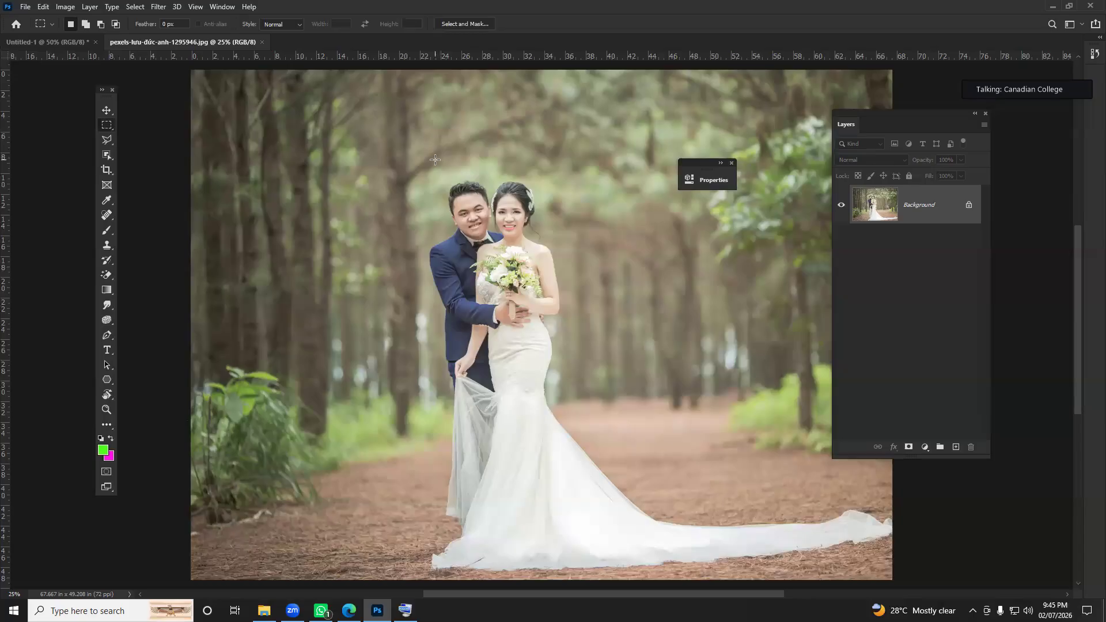
left_click_drag(424, 162, 560, 410)
Step: Use the Move tool to copy the selected couple area into the Untitled-1 document
left_click(106, 110)
left_click(105, 126)
key("v")
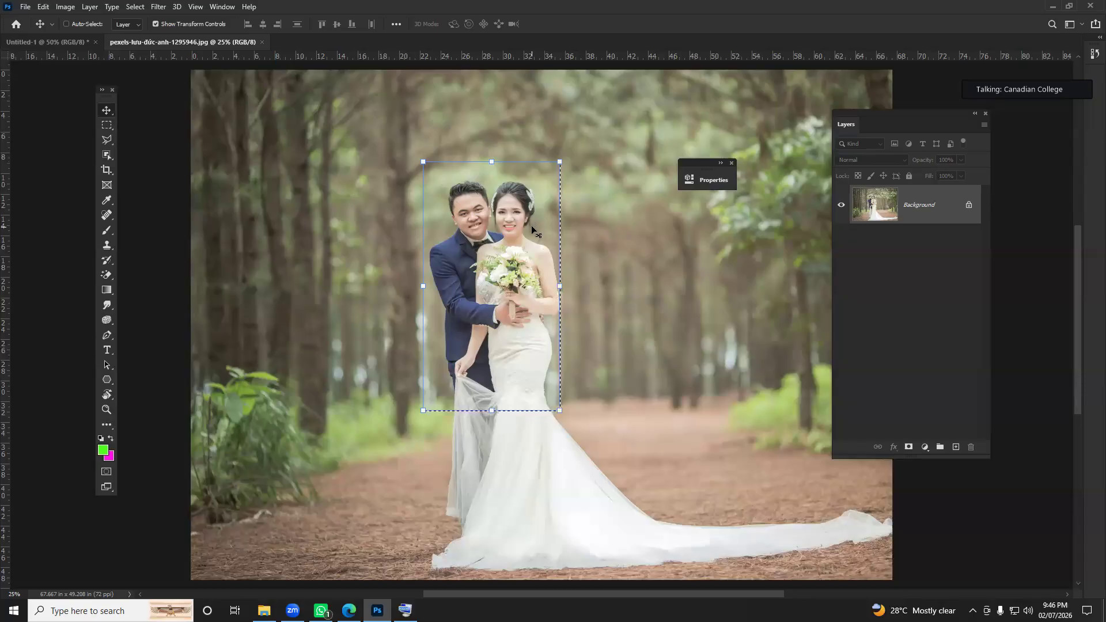
left_click_drag(532, 230, 76, 42)
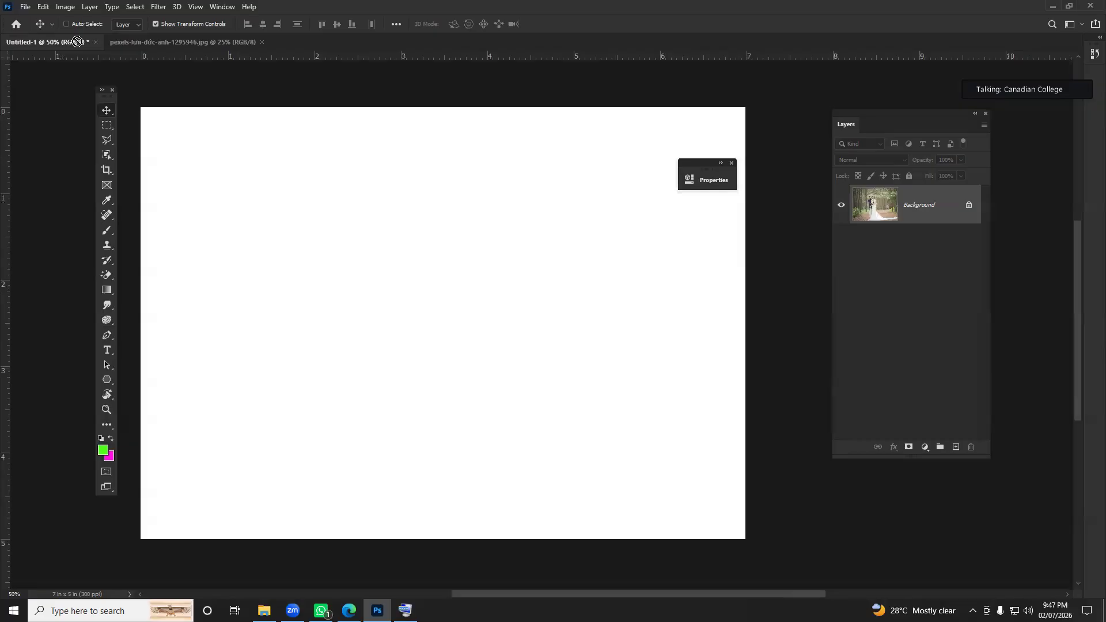
left_click_drag(77, 39, 58, 41)
left_click_drag(209, 174, 418, 278)
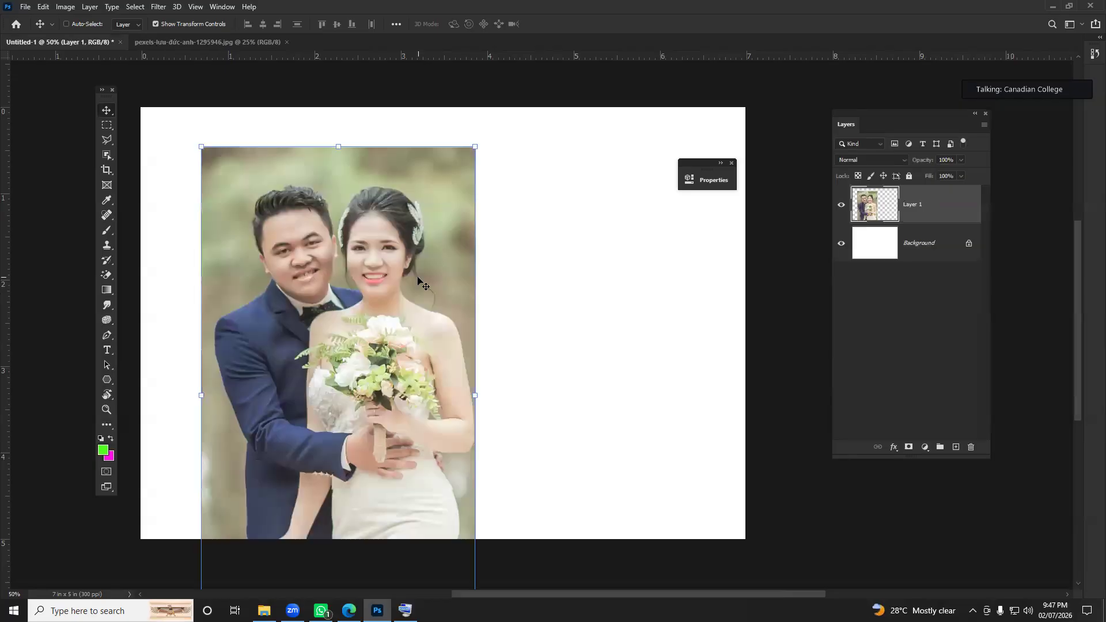
Step: Scale the copied couple layer to 58.40% and place it near the upper-left corner of the canvas
left_click_drag(391, 314, 461, 269)
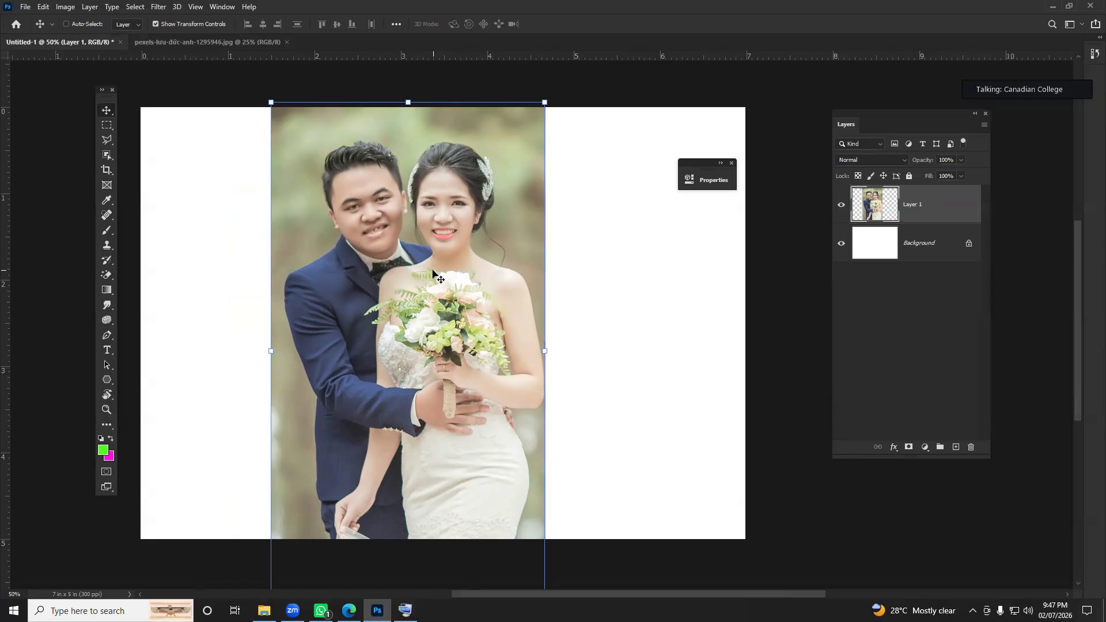
left_click_drag(499, 349, 429, 352)
left_click_drag(353, 343, 275, 252)
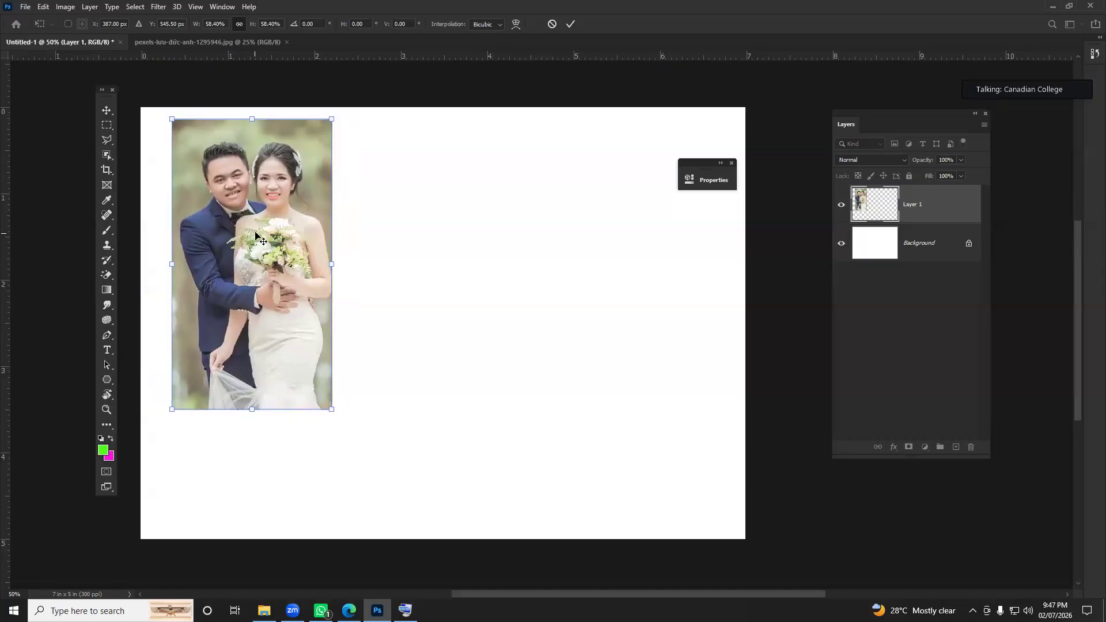
key("Return")
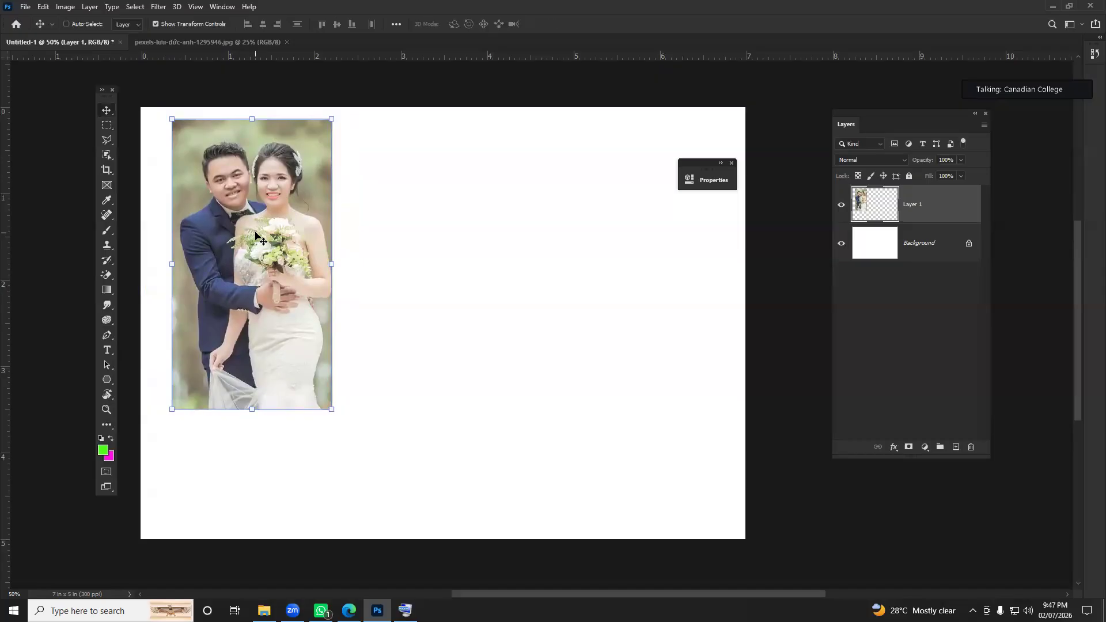
Step: Switch back to the wedding photo document and deselect the selection around the couple
left_click(201, 43)
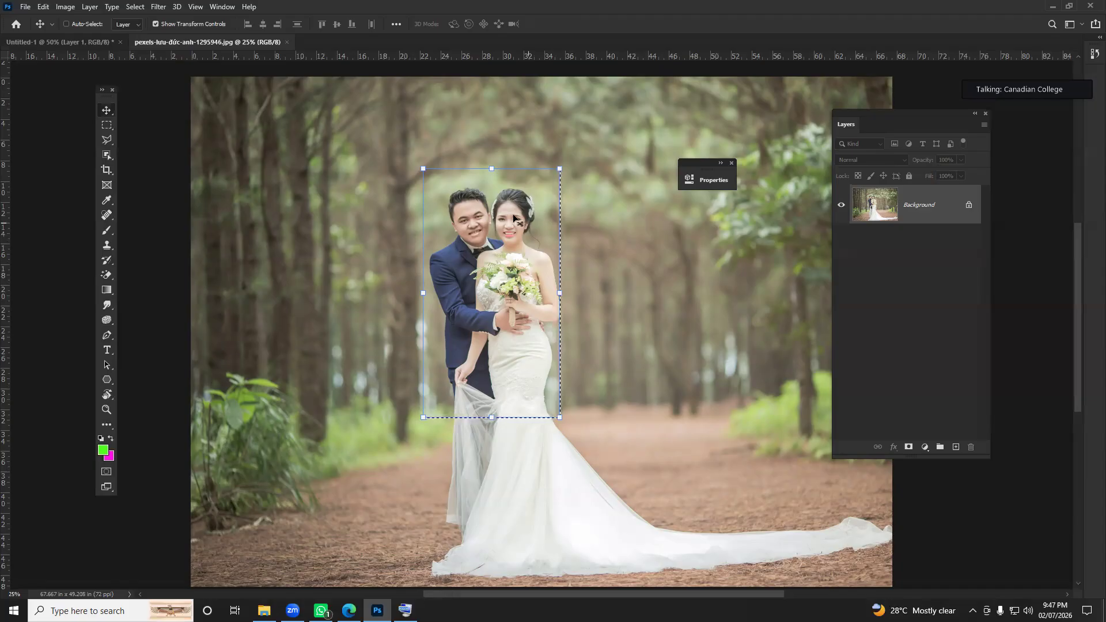
left_click(135, 7)
left_click(140, 8)
left_click(139, 7)
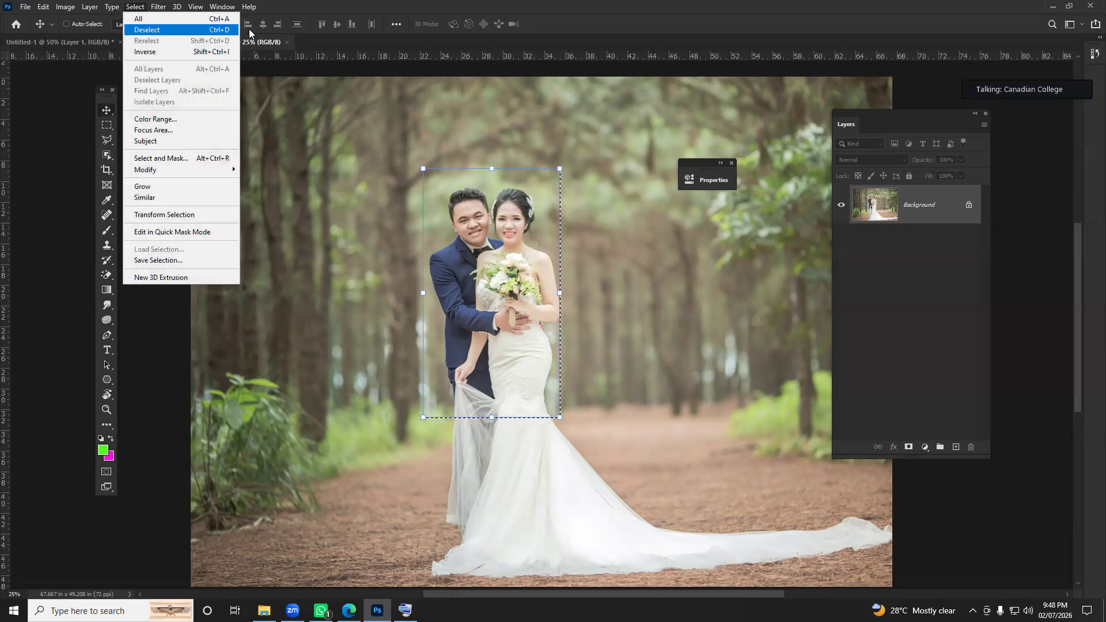
left_click(206, 32)
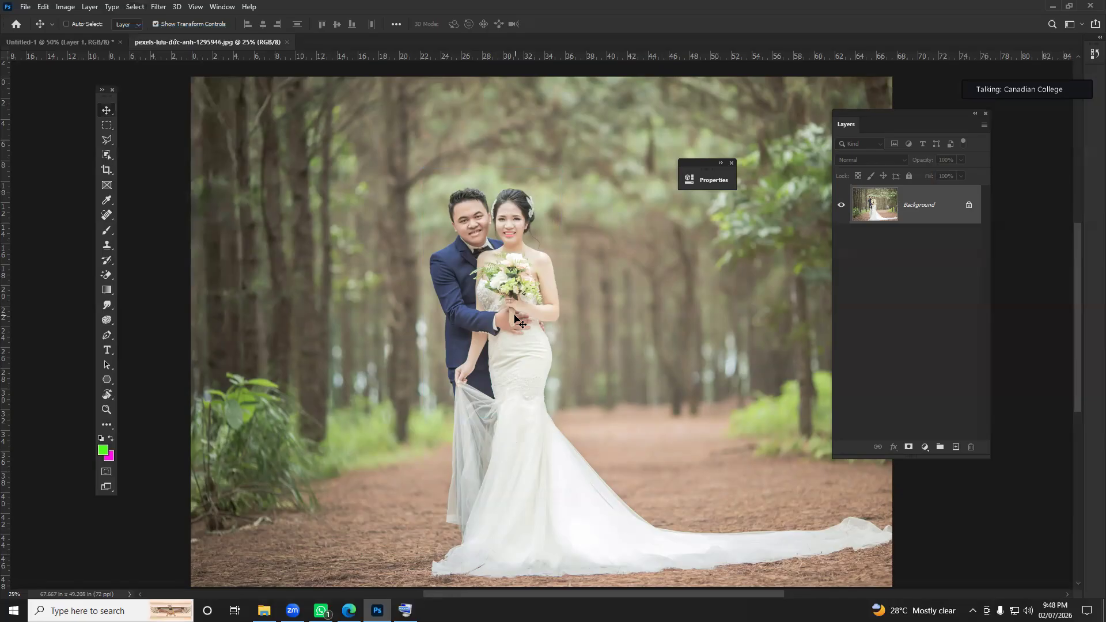
Step: Draw successive replacement selections over the couple with the Rectangular Marquee, ending with one over the groom from face height to hip height
left_click(107, 125)
left_click(174, 127)
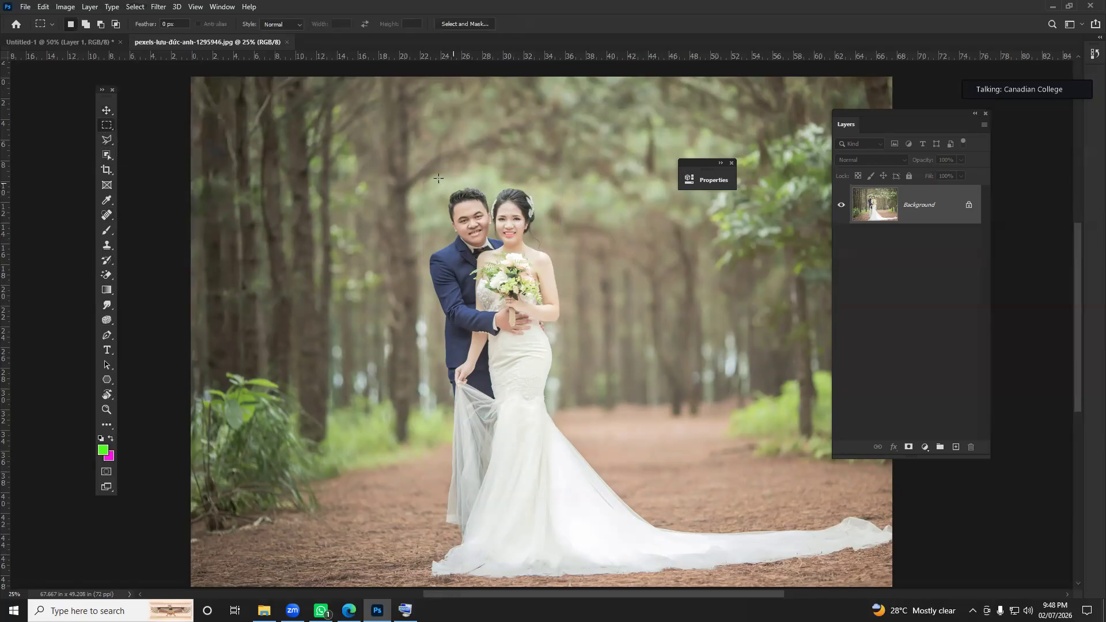
left_click_drag(437, 177, 537, 299)
left_click_drag(417, 207, 479, 342)
left_click_drag(573, 223, 515, 358)
left_click_drag(470, 244, 539, 318)
left_click_drag(423, 232, 513, 341)
key("ctrl+plus")
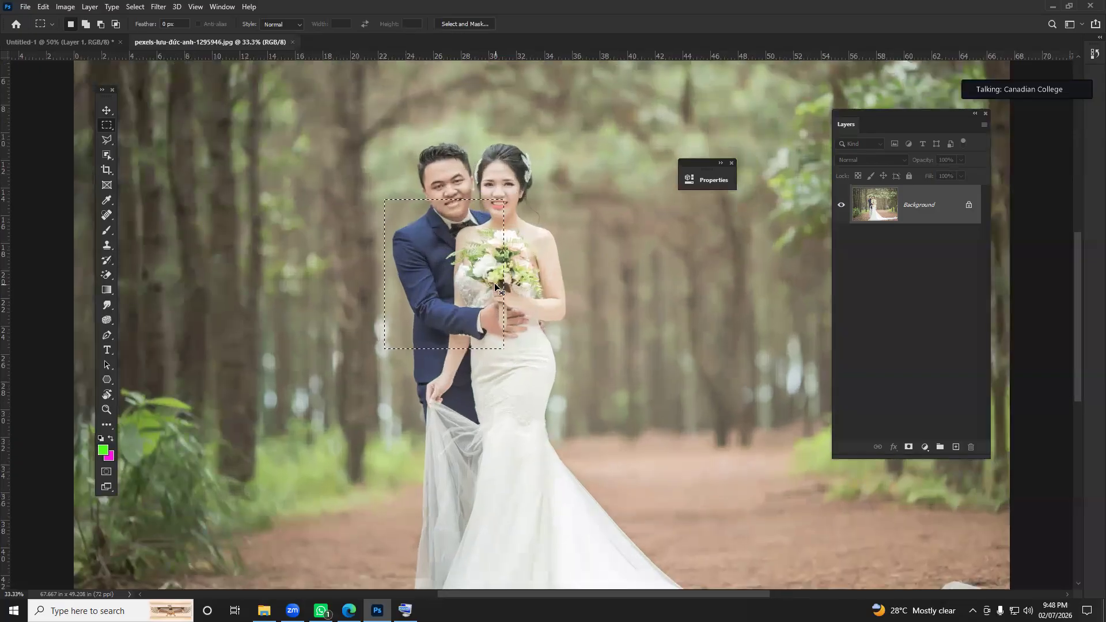
key("ctrl+minus")
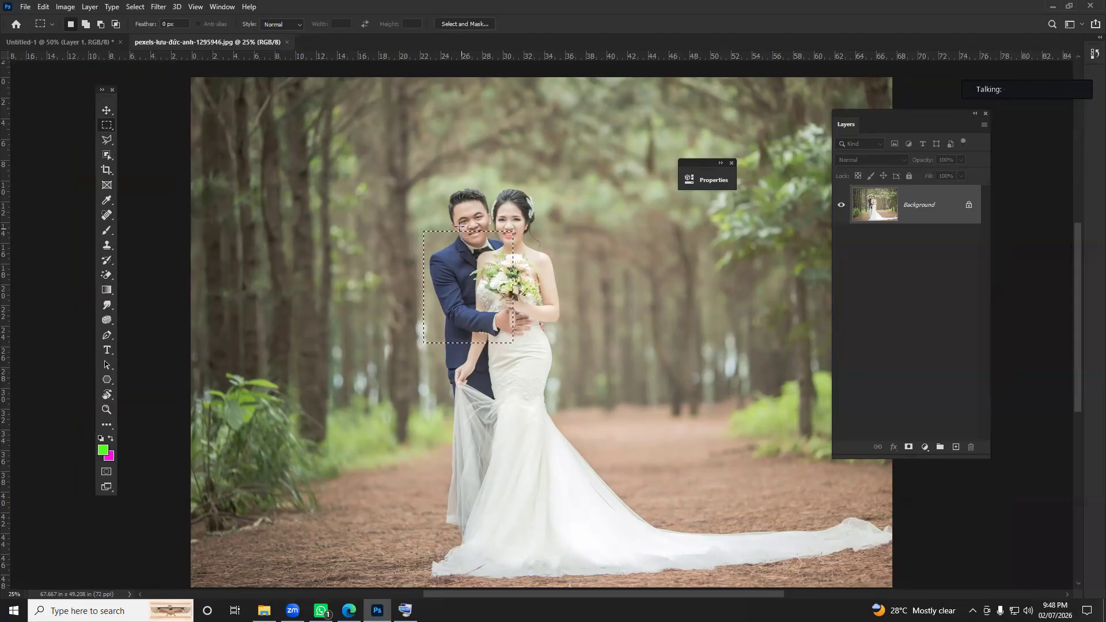
left_click_drag(545, 218, 550, 247)
left_click_drag(513, 312, 472, 364)
left_click_drag(427, 216, 505, 360)
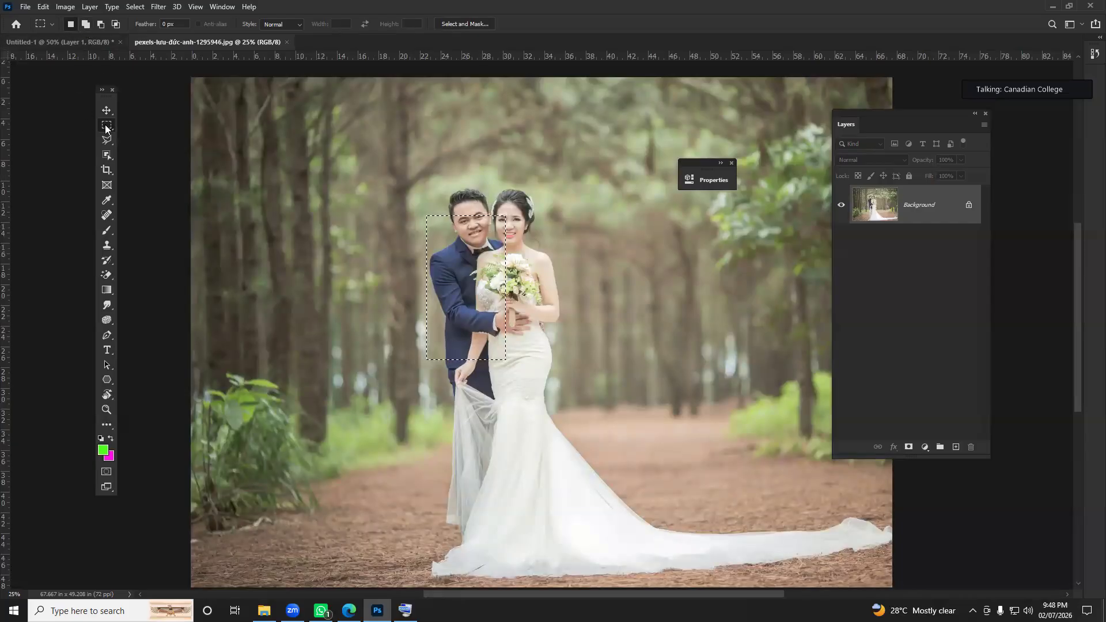
Step: In Add to Selection mode, extend the rectangular selection over the couple's heads, the bride's side and the upper part of her skirt
left_click(85, 24)
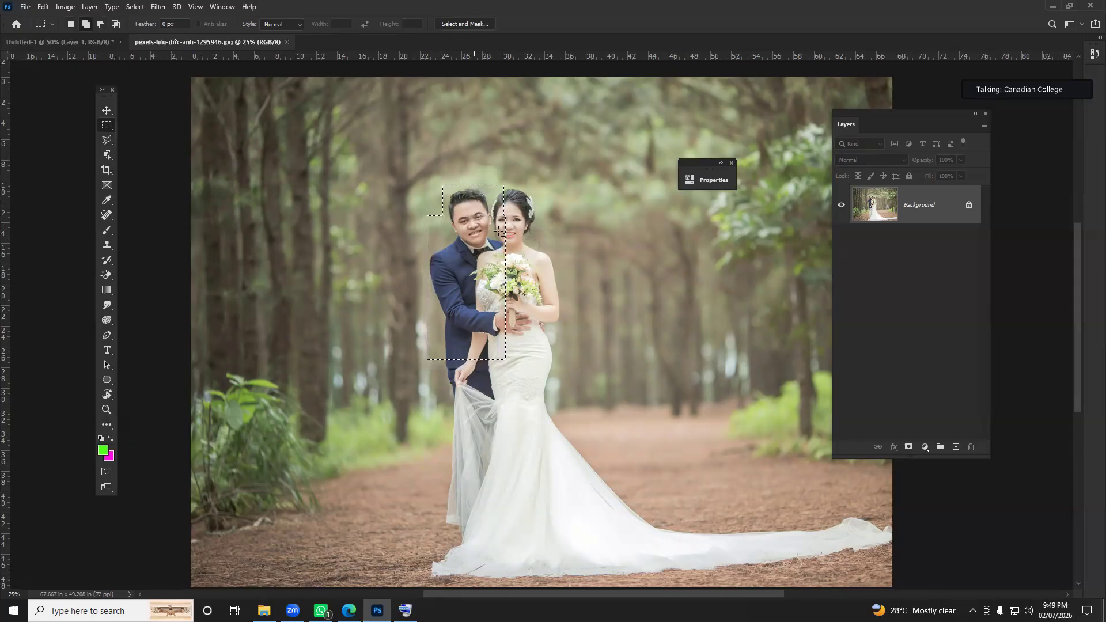
left_click_drag(505, 189, 563, 365)
left_click_drag(442, 336, 490, 499)
left_click_drag(474, 345, 559, 519)
left_click_drag(519, 456, 584, 528)
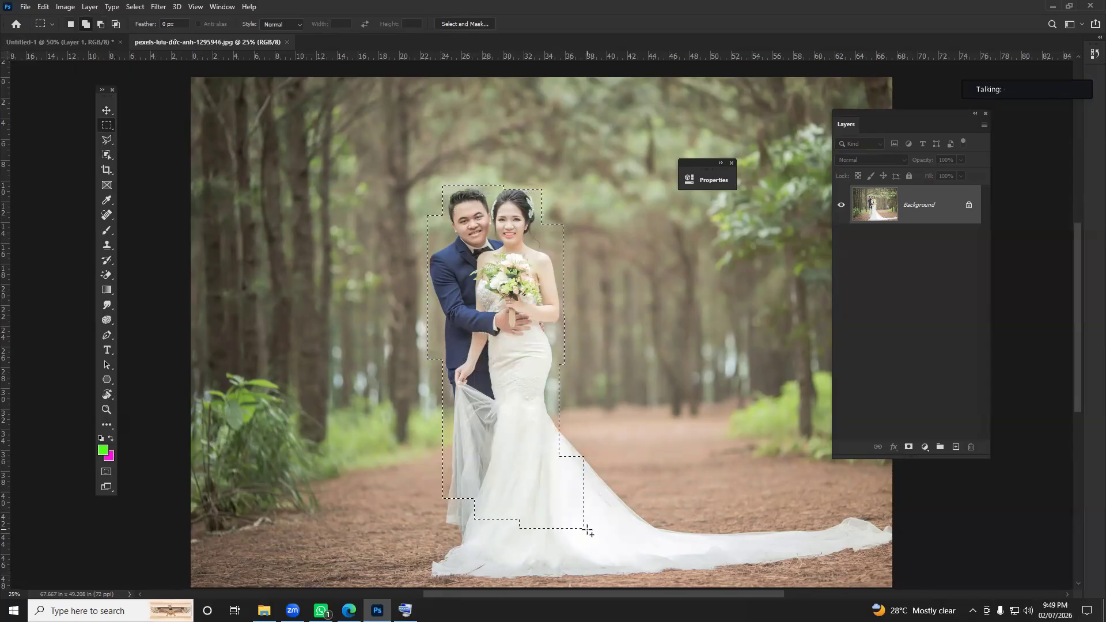
Step: Add more rectangles to the selection to cover the bottom of the dress and the train stretching across the ground
left_click_drag(560, 438, 603, 517)
left_click_drag(538, 494, 742, 559)
left_click_drag(435, 472, 596, 577)
left_click_drag(567, 539, 776, 568)
left_click_drag(565, 417, 879, 569)
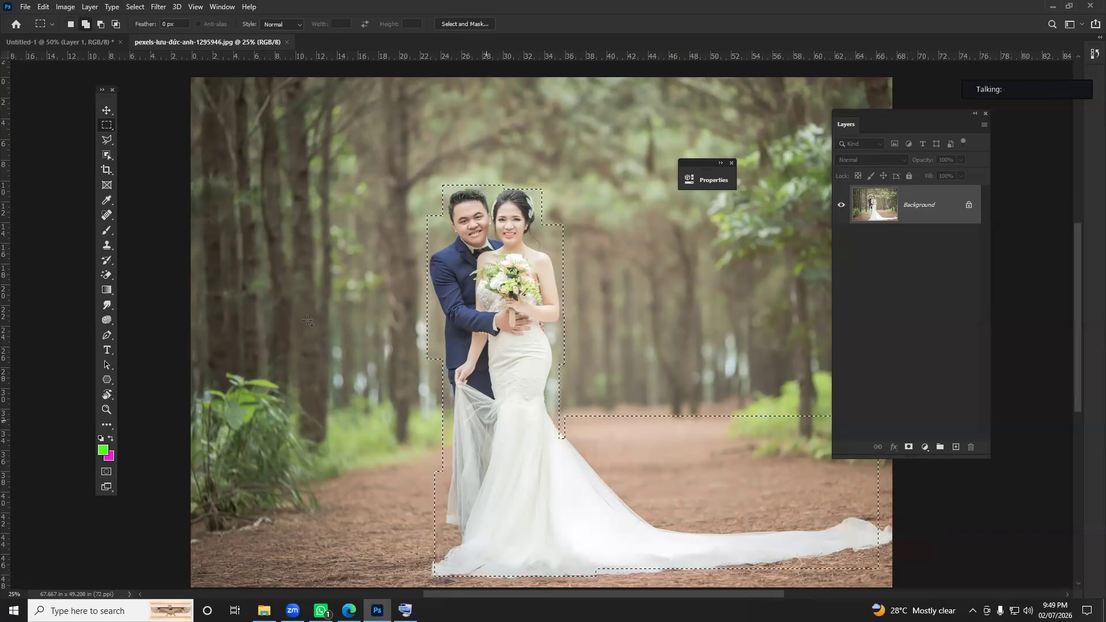
Step: Copy the stepped selection into Untitled-1, try it scaled down beside the first copy, and delete that layer
key("v")
left_click_drag(531, 373, 443, 333)
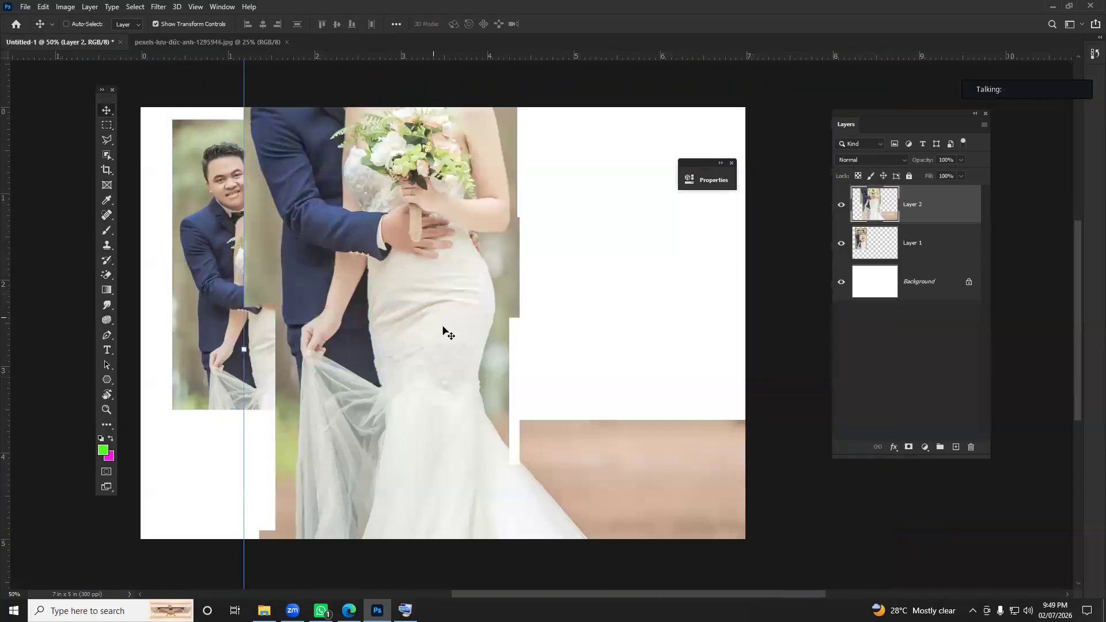
left_click_drag(243, 350, 348, 297)
left_click_drag(426, 293, 414, 293)
left_click_drag(481, 312, 425, 313)
key("Return")
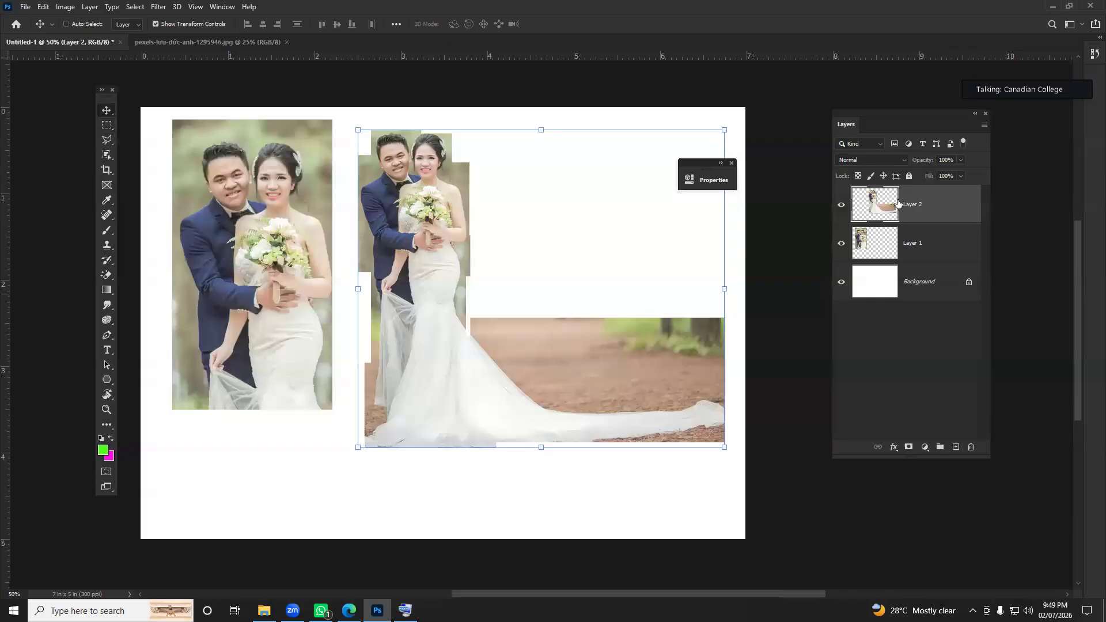
key("Delete")
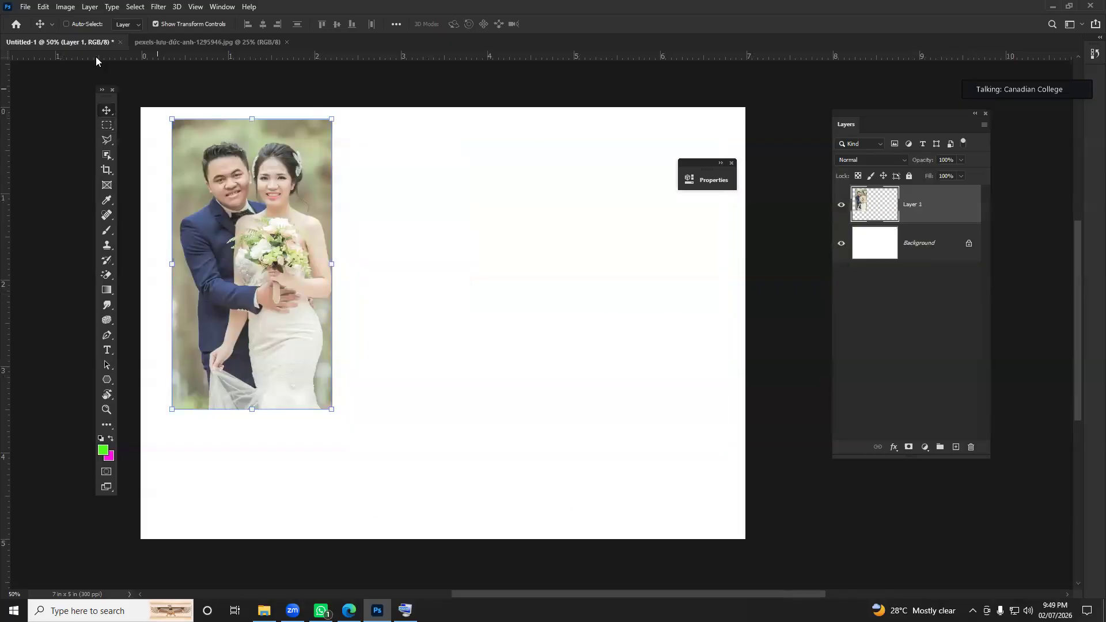
Step: Return to the wedding photo and subtract the train and the ground beside the dress from the selection with rectangular marquees
left_click(174, 41)
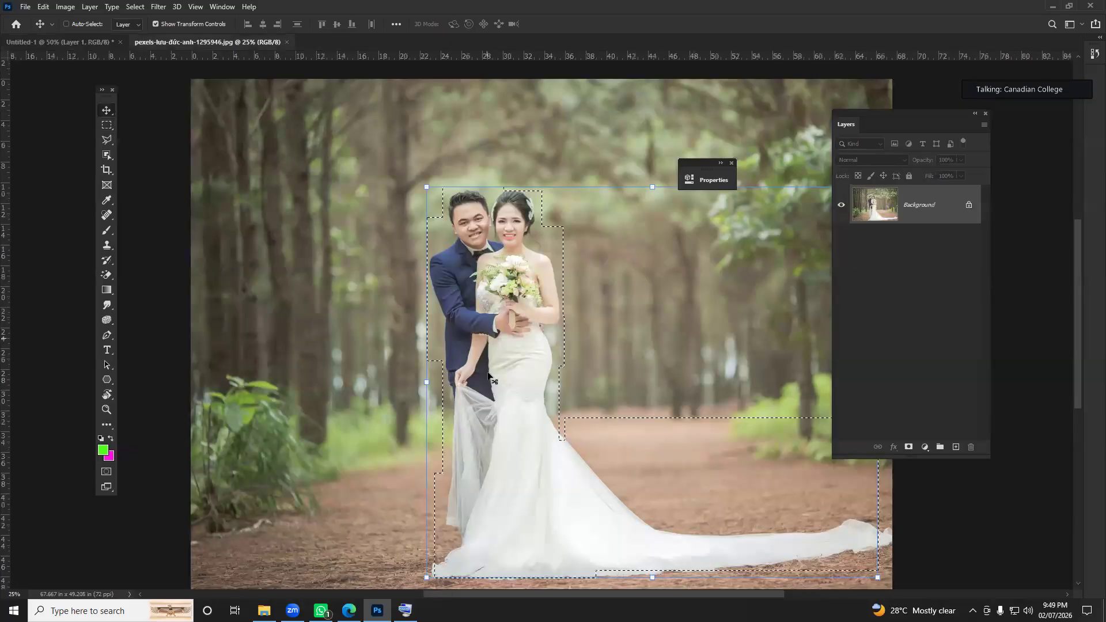
scroll(554, 392, "down", 2)
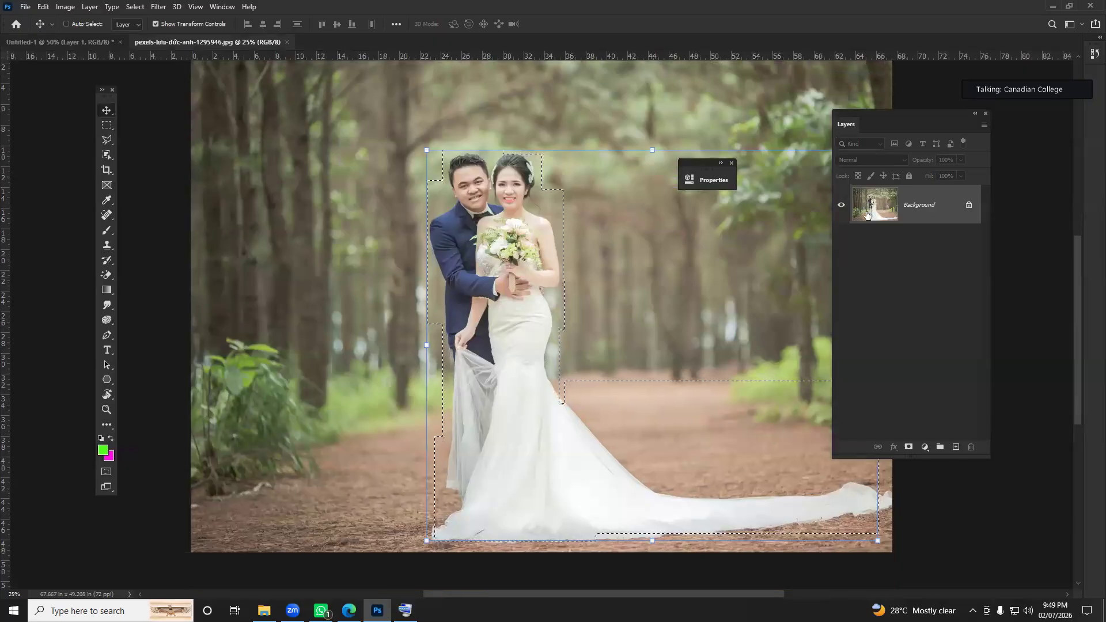
left_click_drag(879, 116, 935, 117)
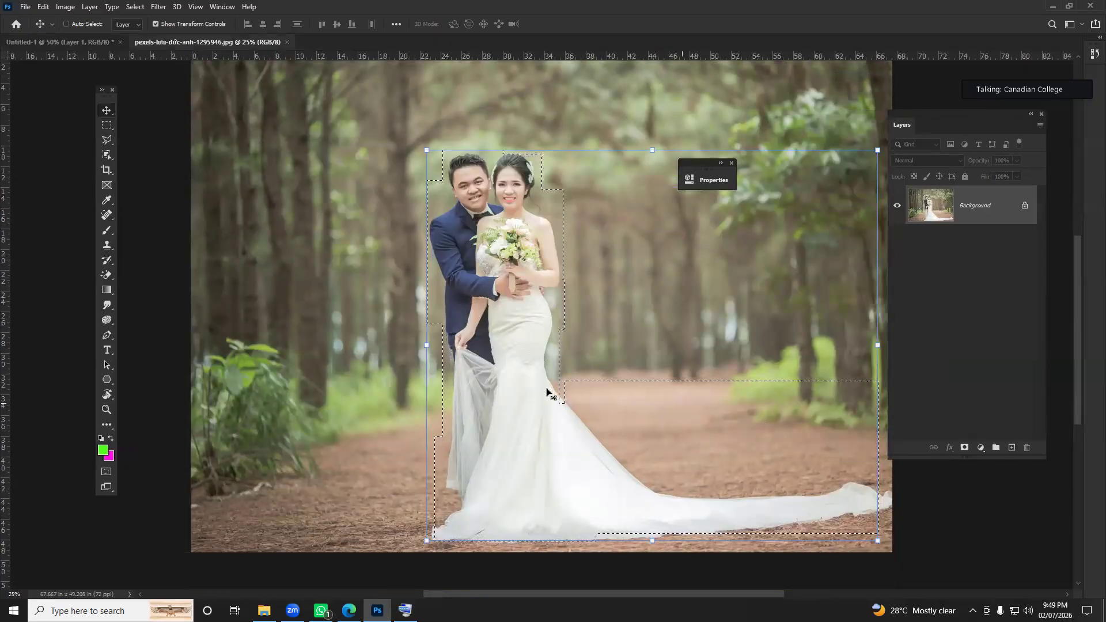
left_click(107, 127)
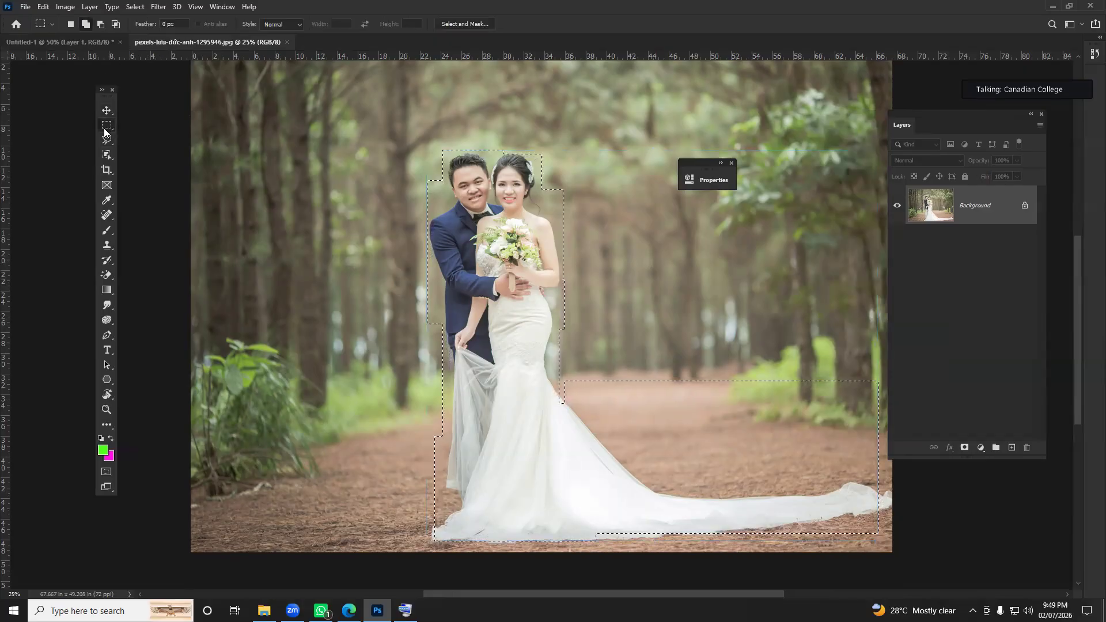
left_click(100, 25)
left_click_drag(575, 357, 882, 439)
left_click_drag(703, 379, 891, 554)
left_click_drag(584, 408, 736, 574)
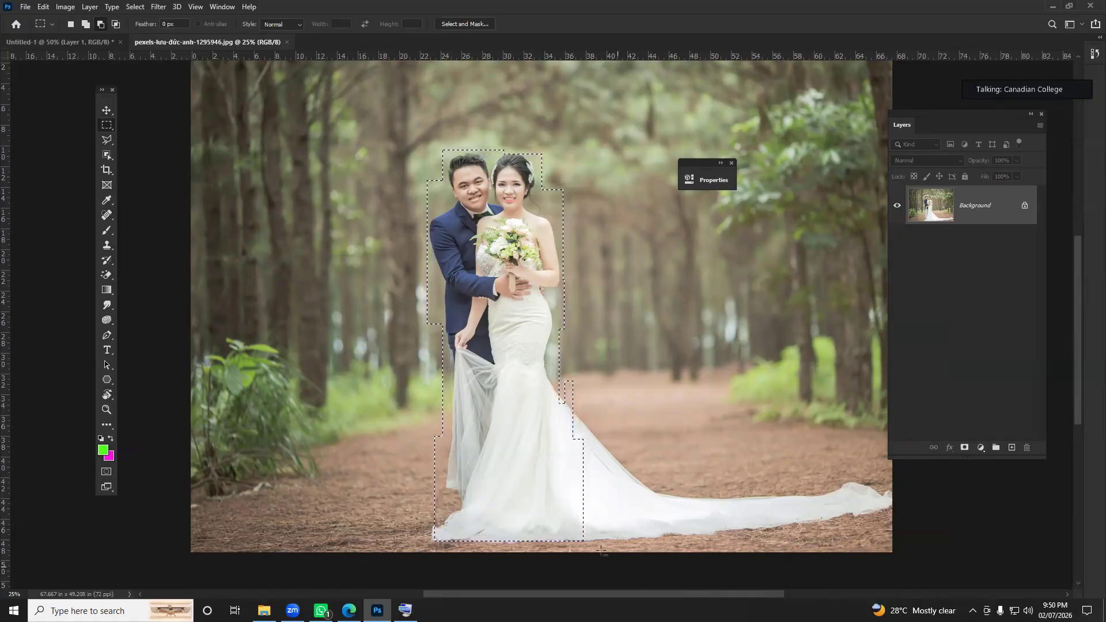
Step: Subtract the lower dress from the selection, leaving the couple selected from their heads to hip height
left_click_drag(603, 544, 401, 489)
left_click_drag(387, 471, 383, 474)
left_click_drag(397, 384, 623, 507)
left_click_drag(606, 418, 599, 423)
left_click_drag(582, 307, 540, 389)
left_click_drag(606, 363, 400, 323)
Step: Copy the reduced selection into Untitled-1, scale it to 72.18% and place it beside the first couple image
left_click(106, 110)
left_click_drag(484, 230, 505, 312)
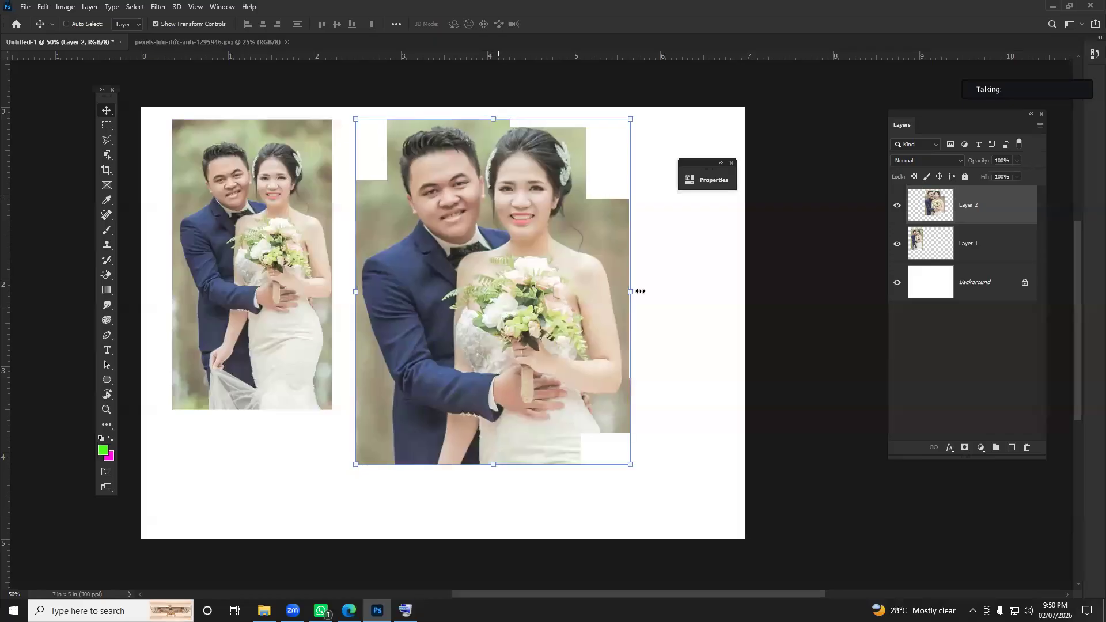
left_click_drag(633, 296, 556, 291)
left_click_drag(489, 321, 478, 281)
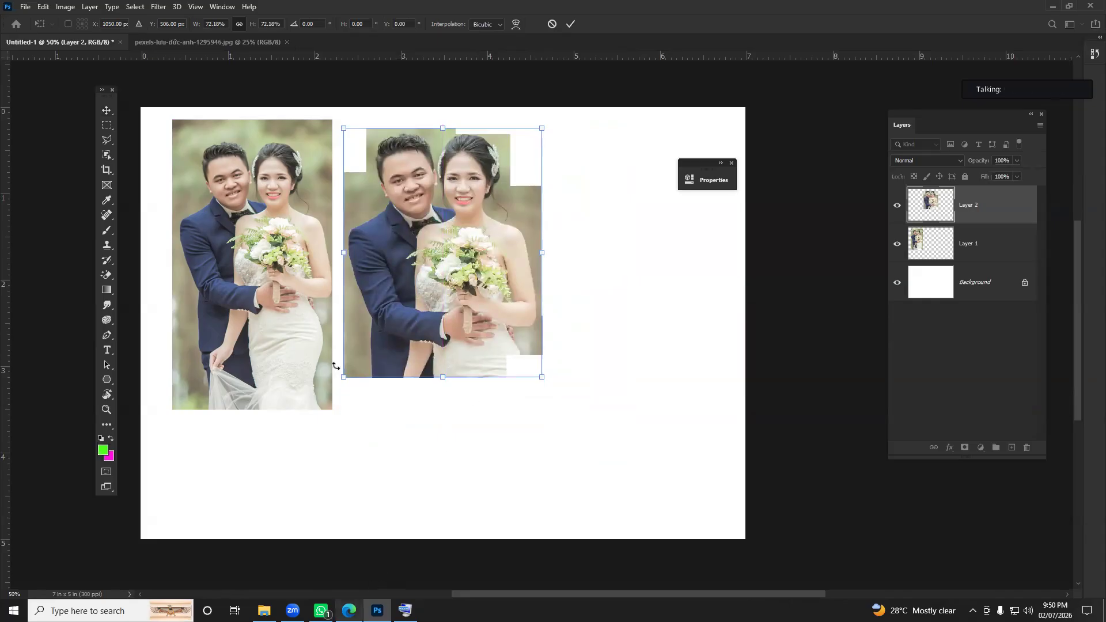
Step: Go back to the wedding photo and clear its selection
left_click(180, 44)
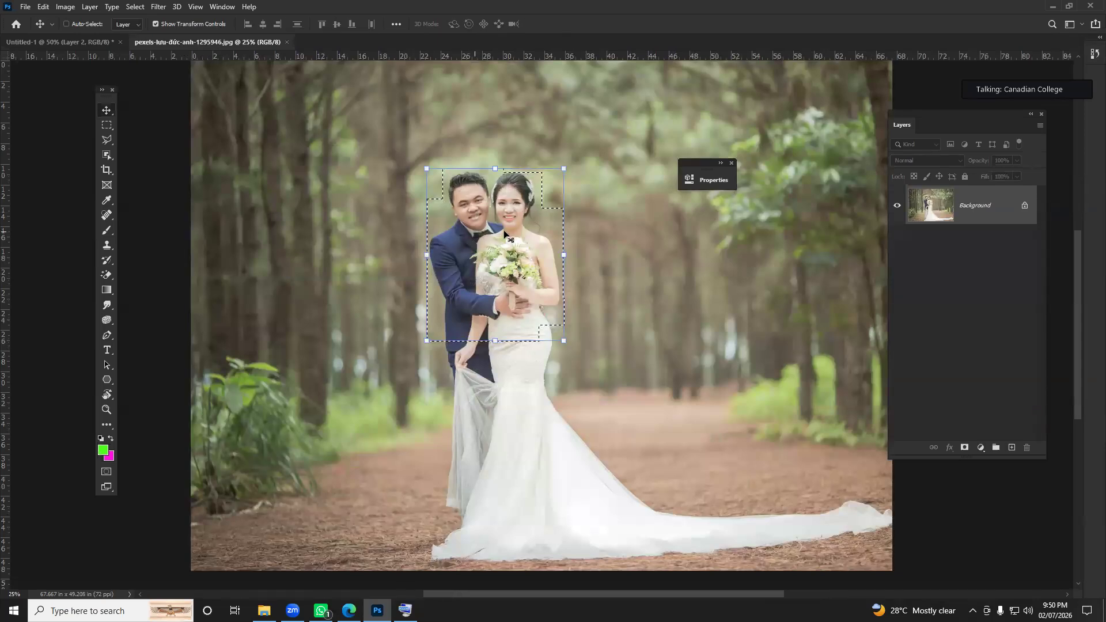
left_click(133, 7)
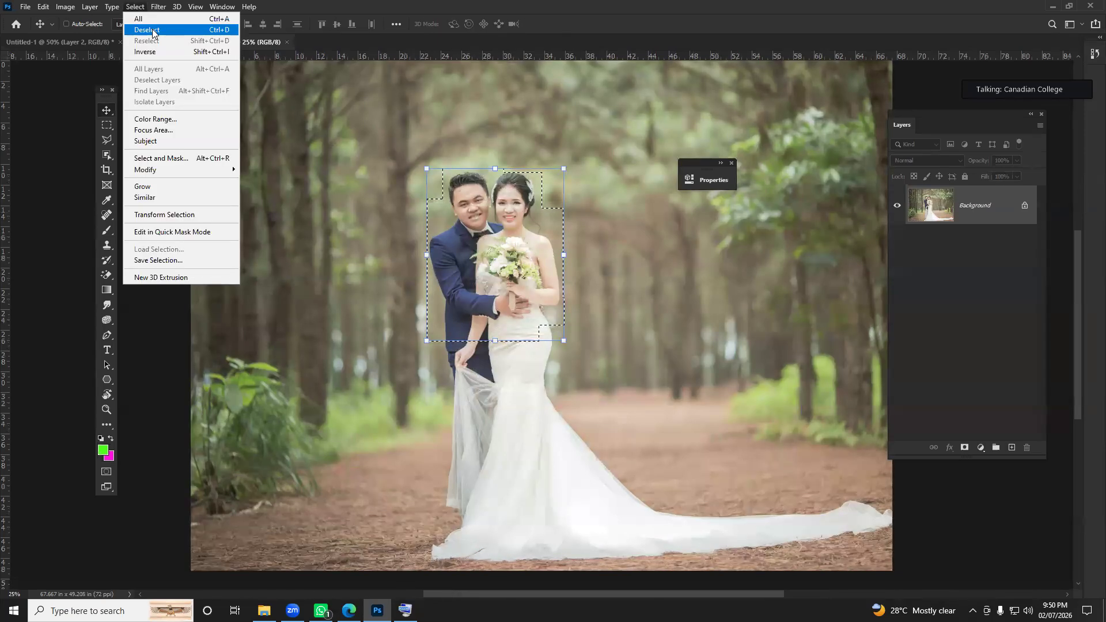
left_click(144, 29)
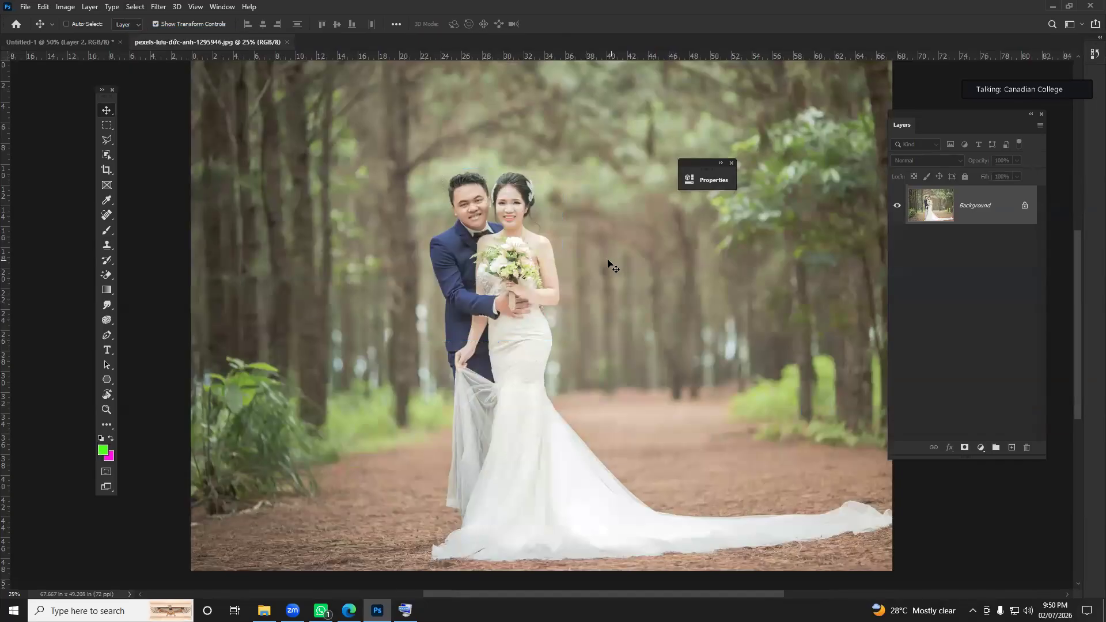
Step: Draw a rectangular marquee around the couple's heads and subtract its upper strip
left_click(108, 126)
left_click(145, 125)
left_click_drag(423, 169, 560, 212)
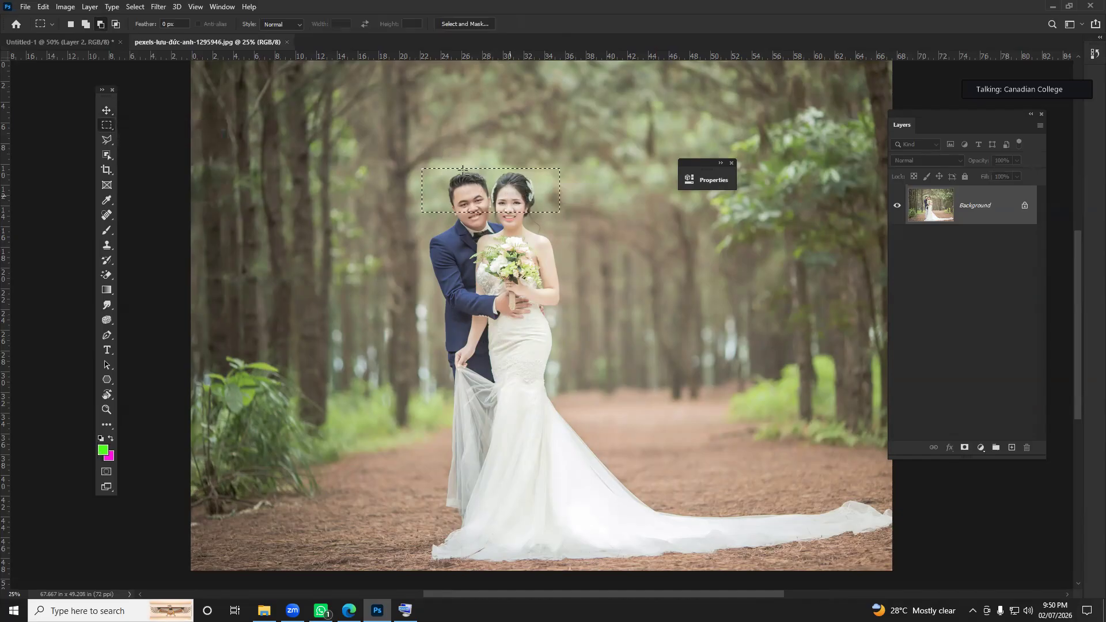
left_click_drag(402, 152, 588, 195)
Step: In Add to Selection mode, add rectangles over the couple's heads, upper bodies and the bride's hips
left_click(85, 25)
left_click_drag(415, 172, 536, 333)
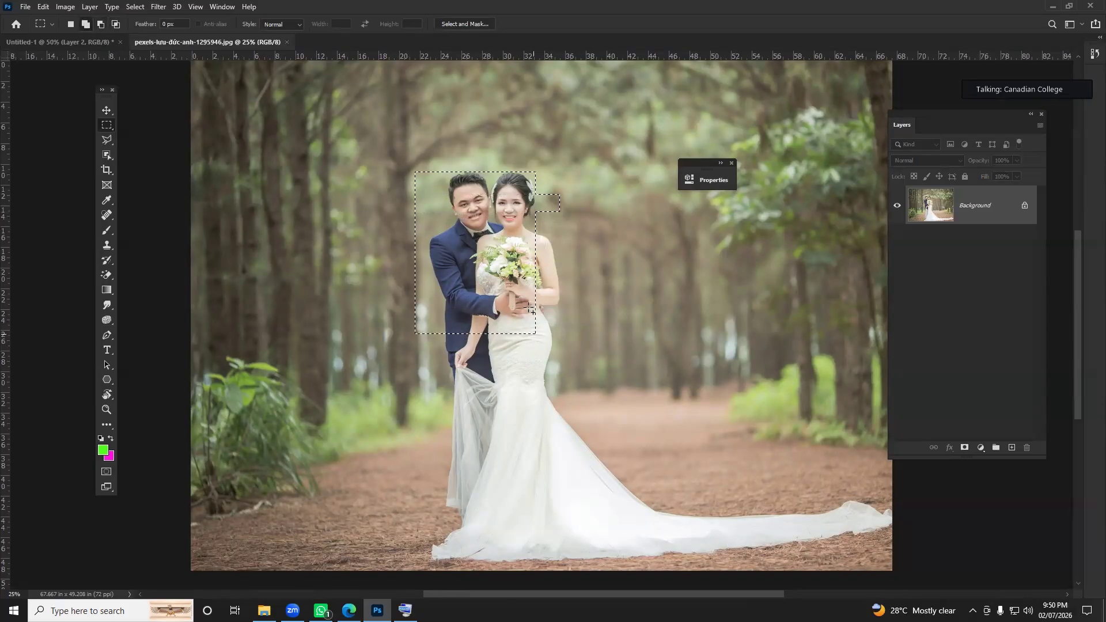
left_click_drag(480, 250, 557, 390)
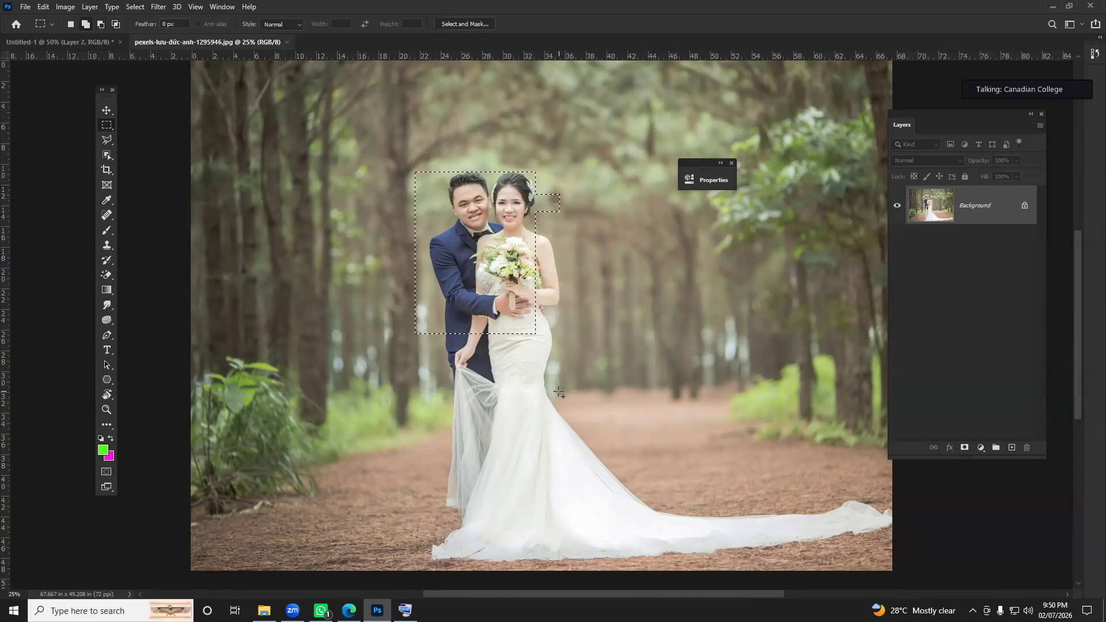
Step: In Subtract from Selection mode, cut away the areas around the bride's head and below the couple's hips
left_click(99, 23)
left_click_drag(520, 164, 578, 231)
left_click_drag(471, 158, 585, 410)
left_click_drag(440, 342, 539, 401)
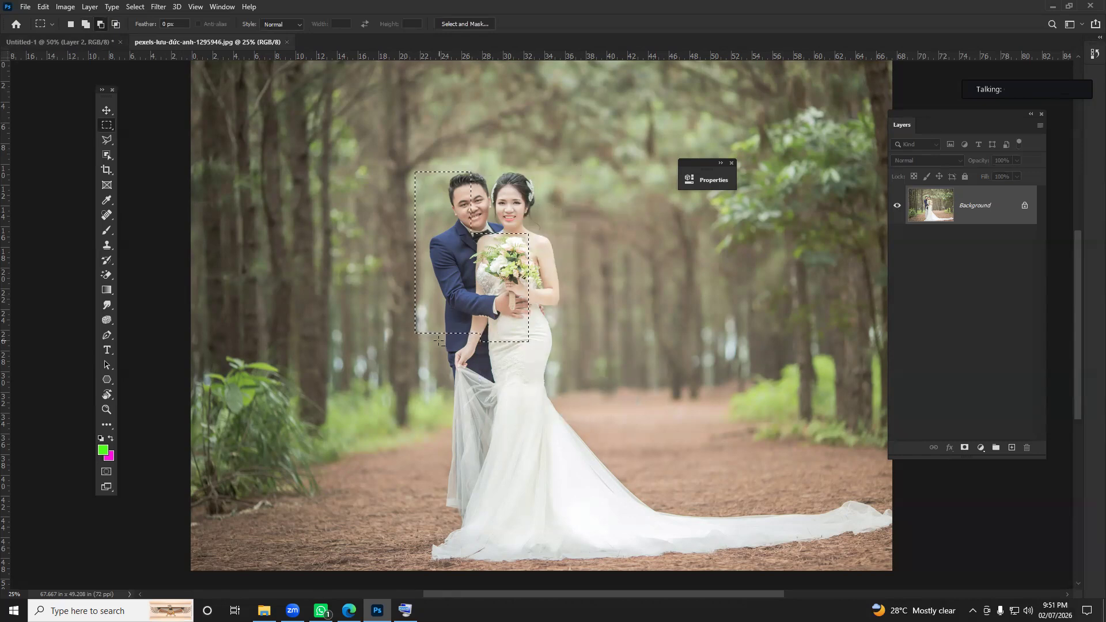
Step: Intersect the selection with a rectangle over the groom's head and chest, and deselect the result
left_click(116, 25)
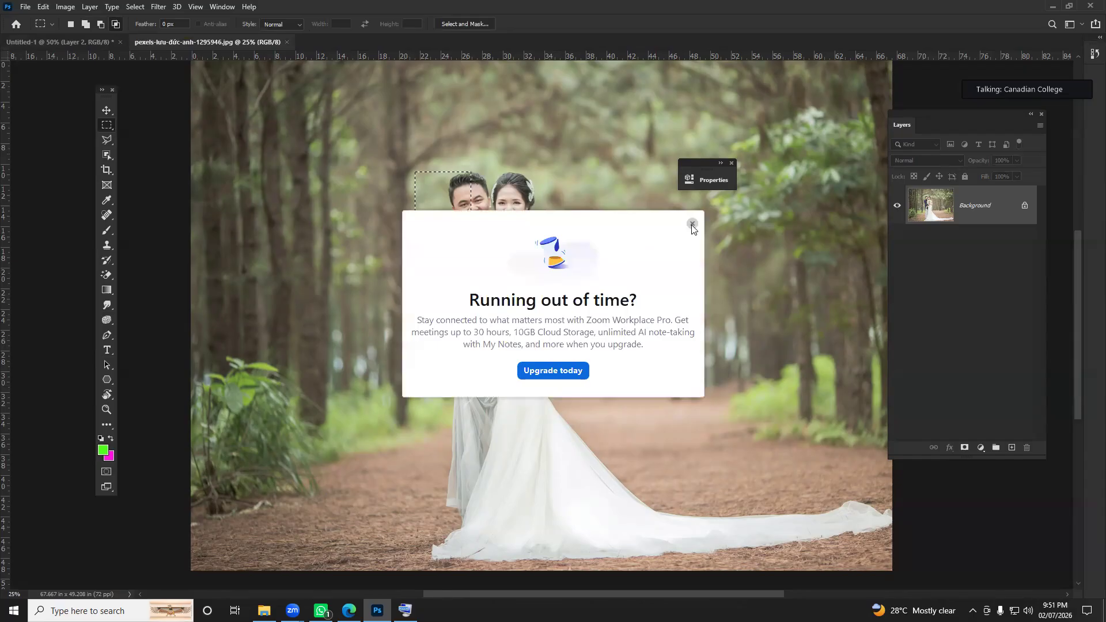
left_click(692, 224)
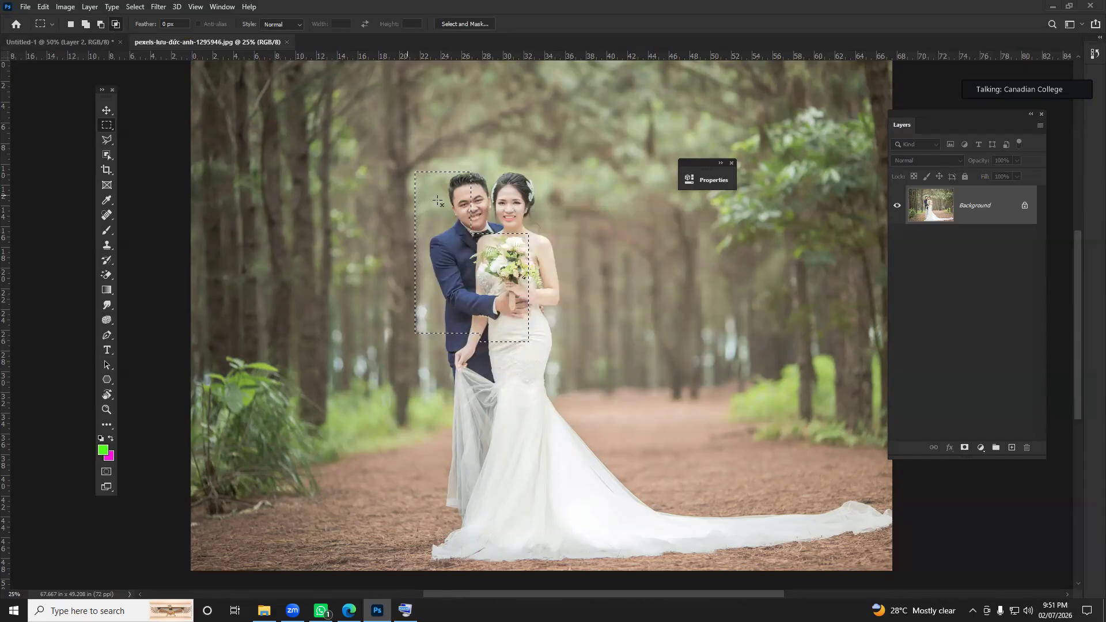
left_click_drag(358, 128, 507, 272)
left_click(134, 7)
left_click(141, 30)
Step: Draw an Elliptical Marquee selection around the couple from above their heads to hip height
right_click(107, 127)
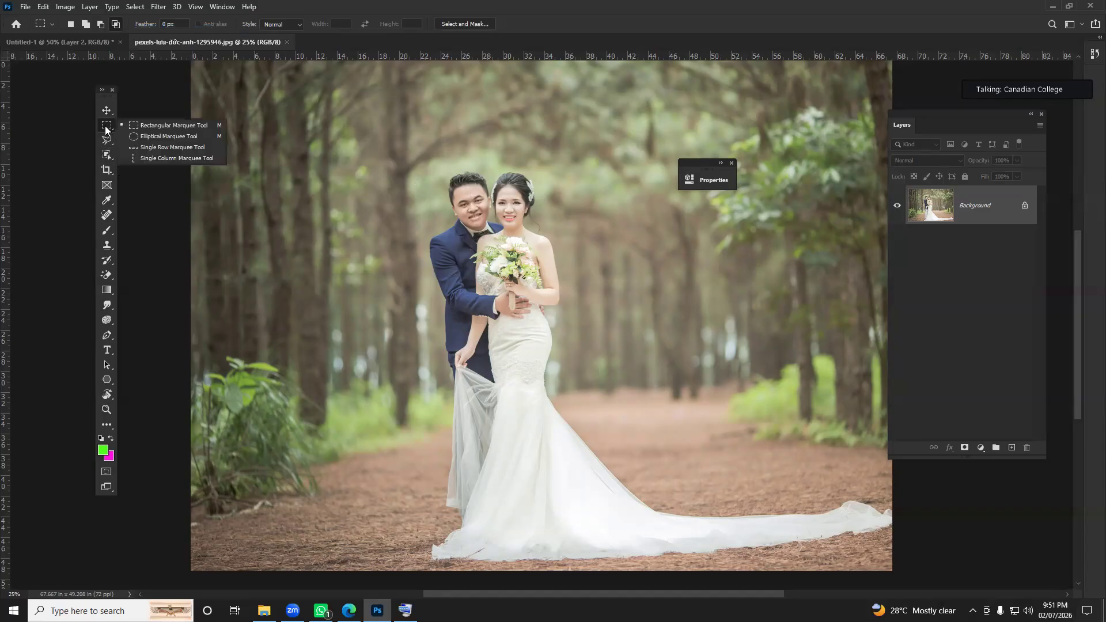
left_click(160, 138)
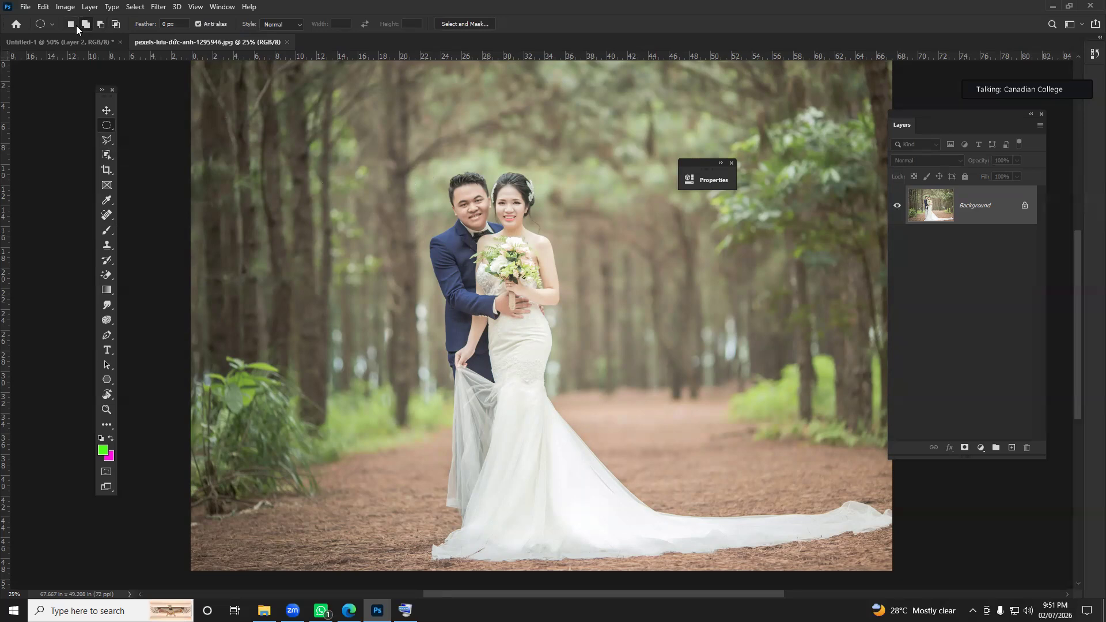
left_click_drag(433, 167, 585, 337)
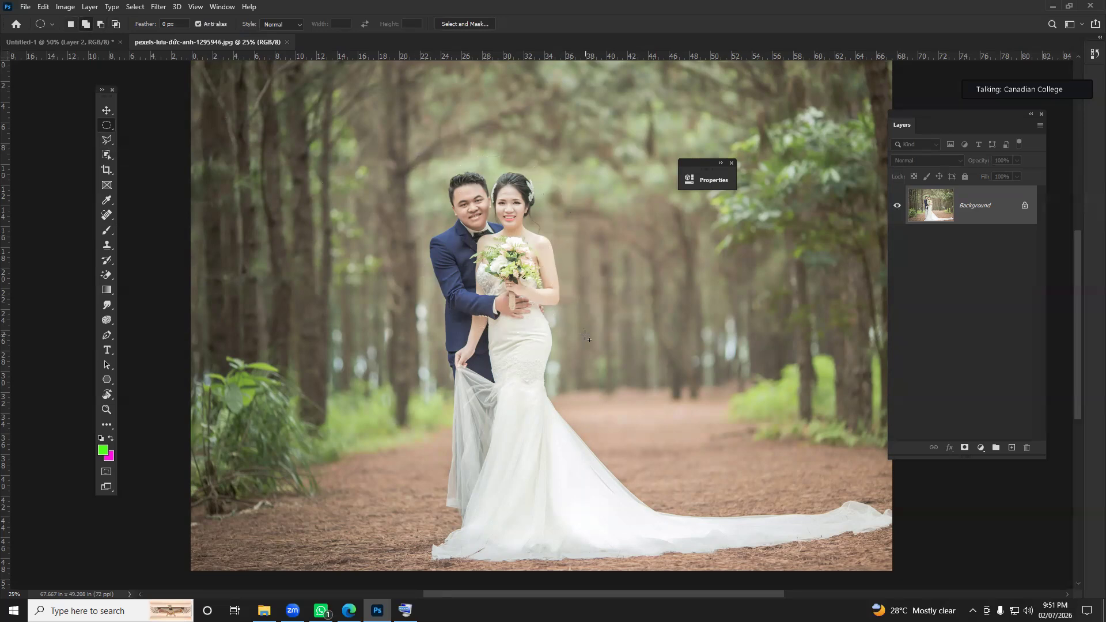
Step: Copy the elliptical selection of the couple into Untitled-1 and scale the copy to about 65%
left_click(106, 110)
left_click_drag(470, 199, 517, 280)
left_click_drag(657, 308, 662, 263)
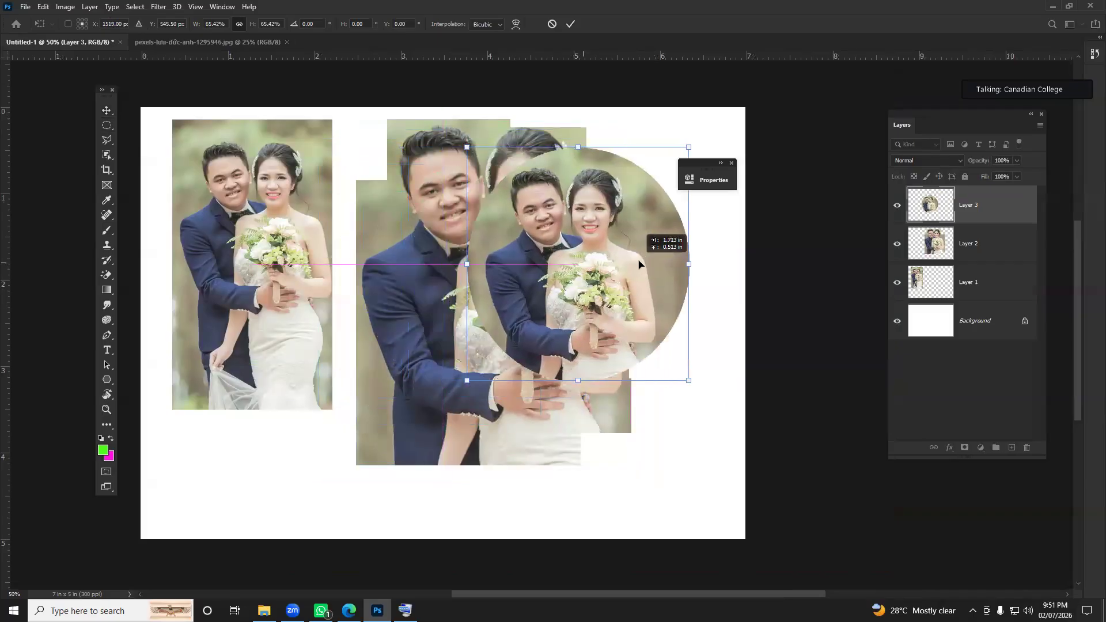
Step: Delete Layer 2 and move the circular cutout on Layer 3 closer to the rectangular cutout
left_click(980, 247)
key("Delete")
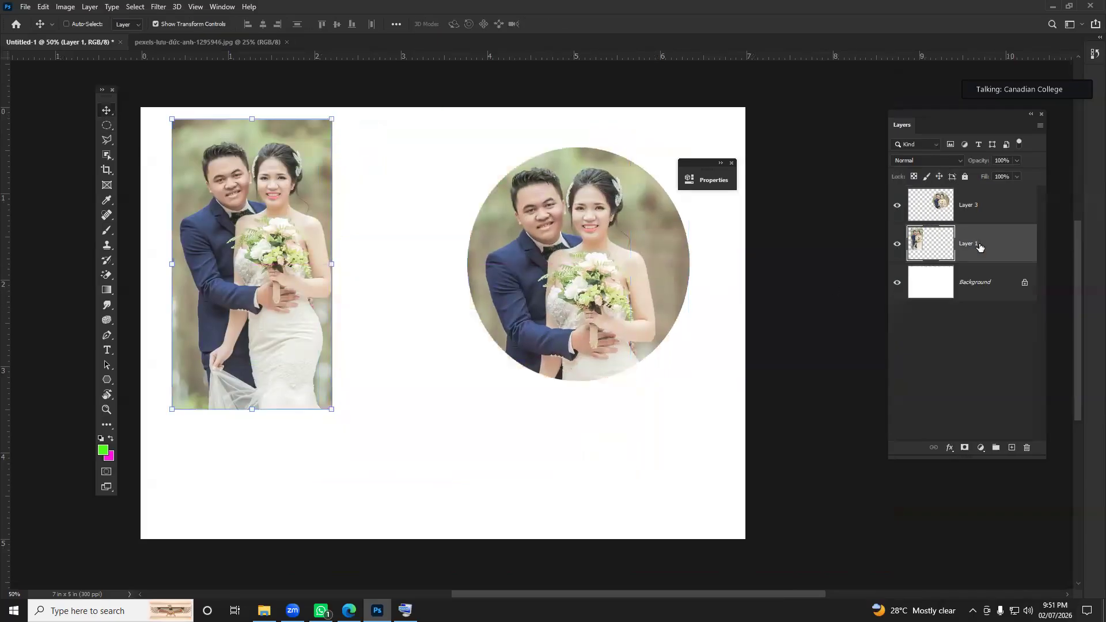
mouse_move(597, 256)
left_mouse_down()
mouse_move(558, 256)
mouse_move(598, 256)
mouse_move(586, 240)
left_mouse_up()
left_click(1012, 208)
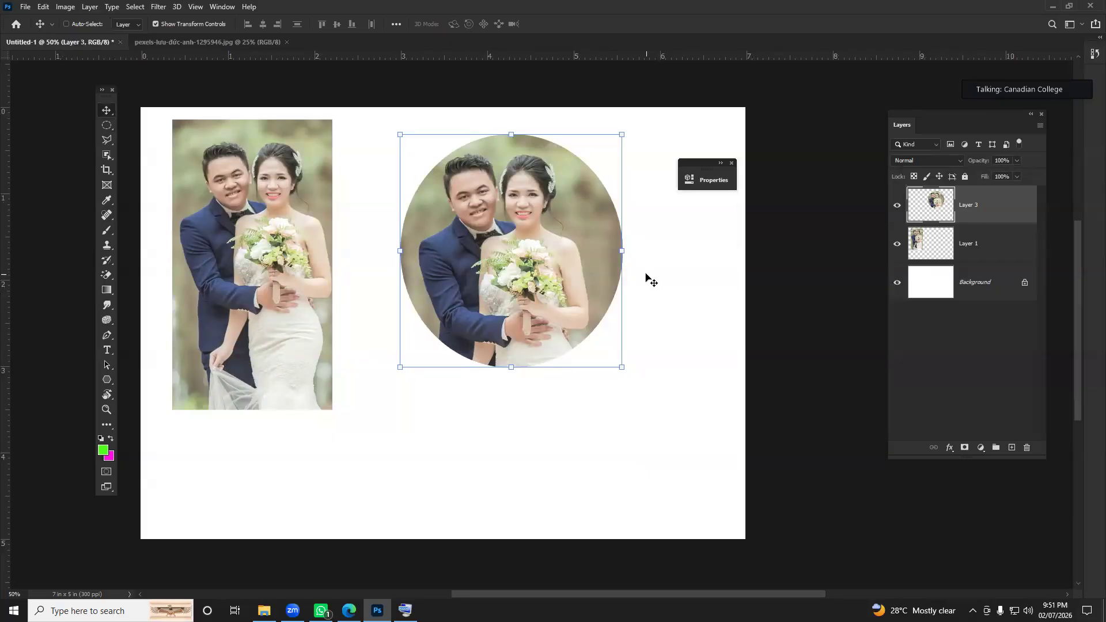
Step: Clear the old selection in the pexels-lưu-đức-anh-1295946.jpg photo and draw an elliptical selection around the couple's heads
left_click(221, 42)
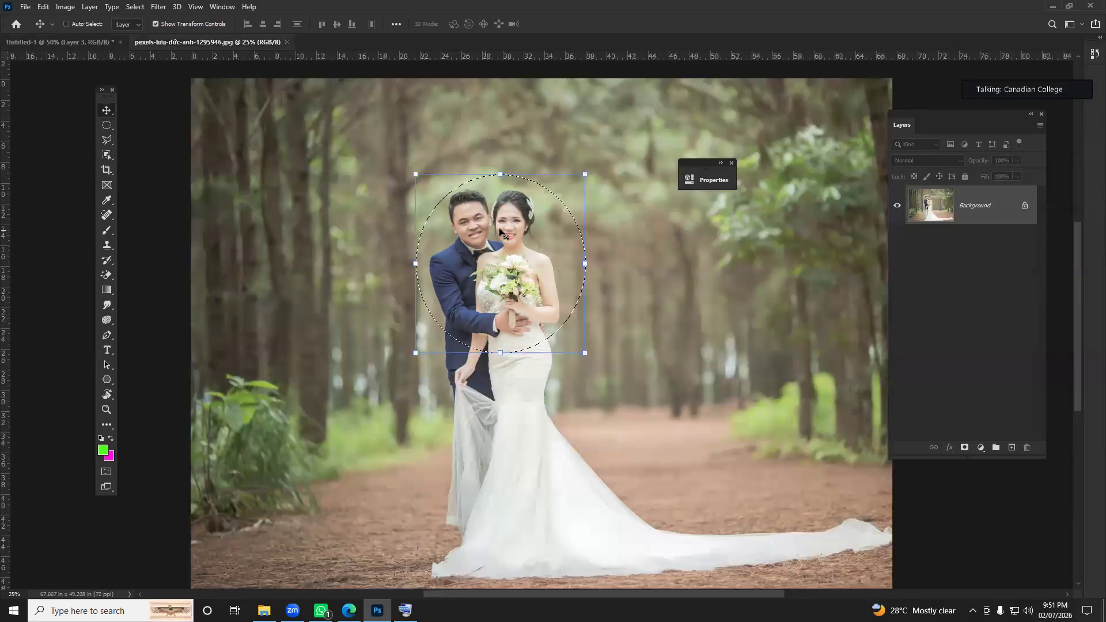
left_click(135, 6)
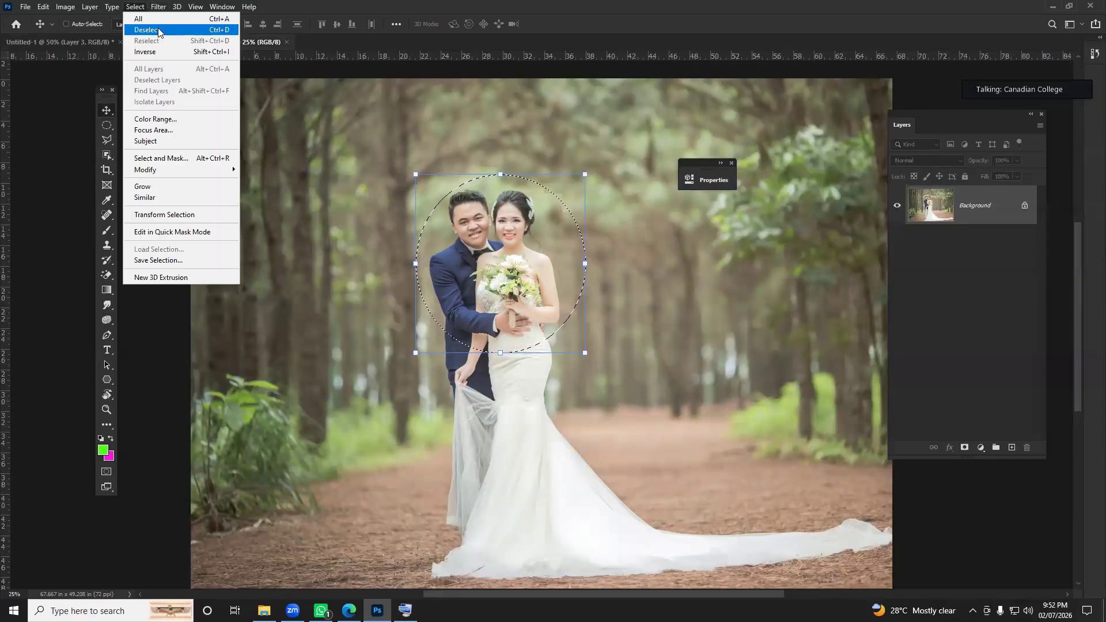
left_click(158, 32)
left_click(107, 126)
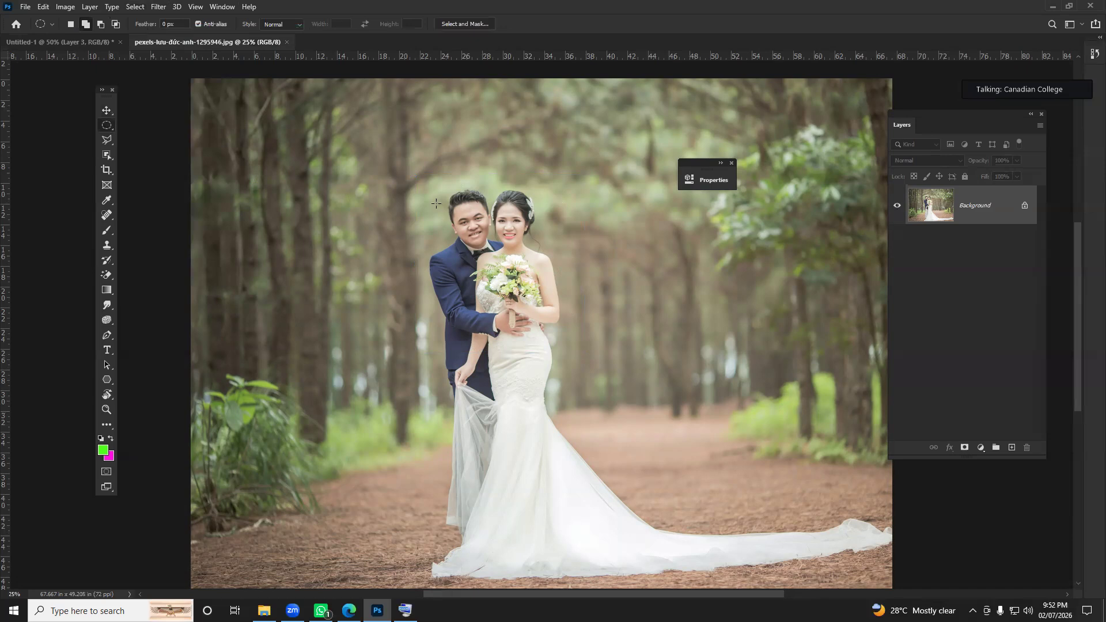
left_click_drag(429, 187, 527, 281)
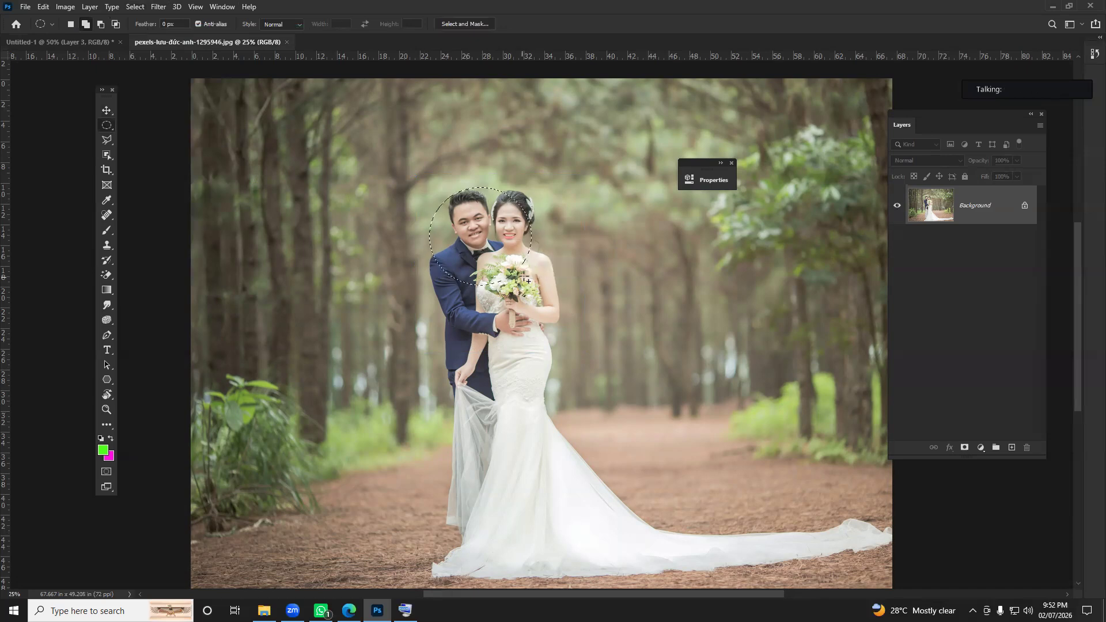
Step: Subtract ellipses from the selection above and between the heads, over the groom's face and chest, and beside the bride's neck
left_click(99, 26)
left_click_drag(463, 166, 506, 207)
left_click_drag(394, 228, 500, 319)
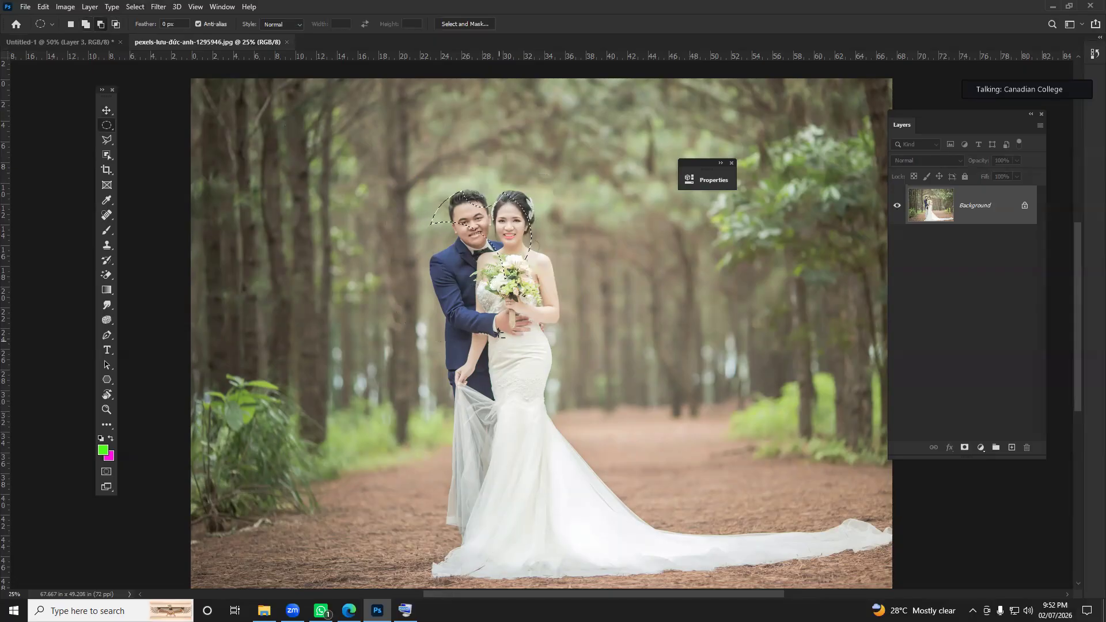
left_click_drag(542, 227, 524, 251)
Step: Copy the irregular head cutout into Untitled-1 below the circular photo, and deselect it in the source photo
left_click_drag(525, 357, 452, 428)
left_click(107, 111)
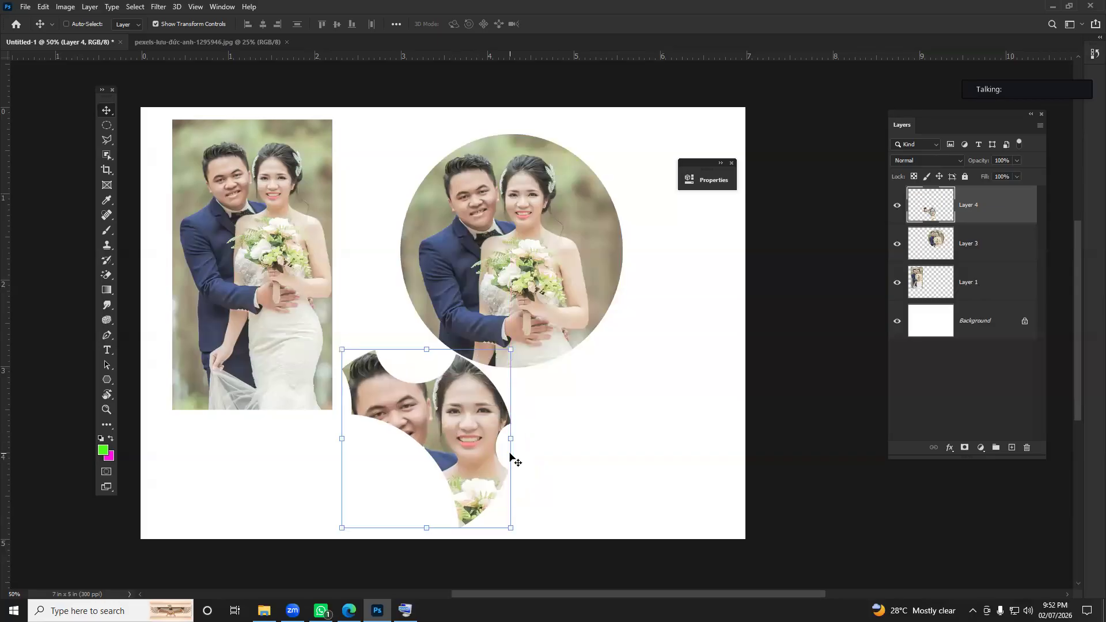
left_click(230, 44)
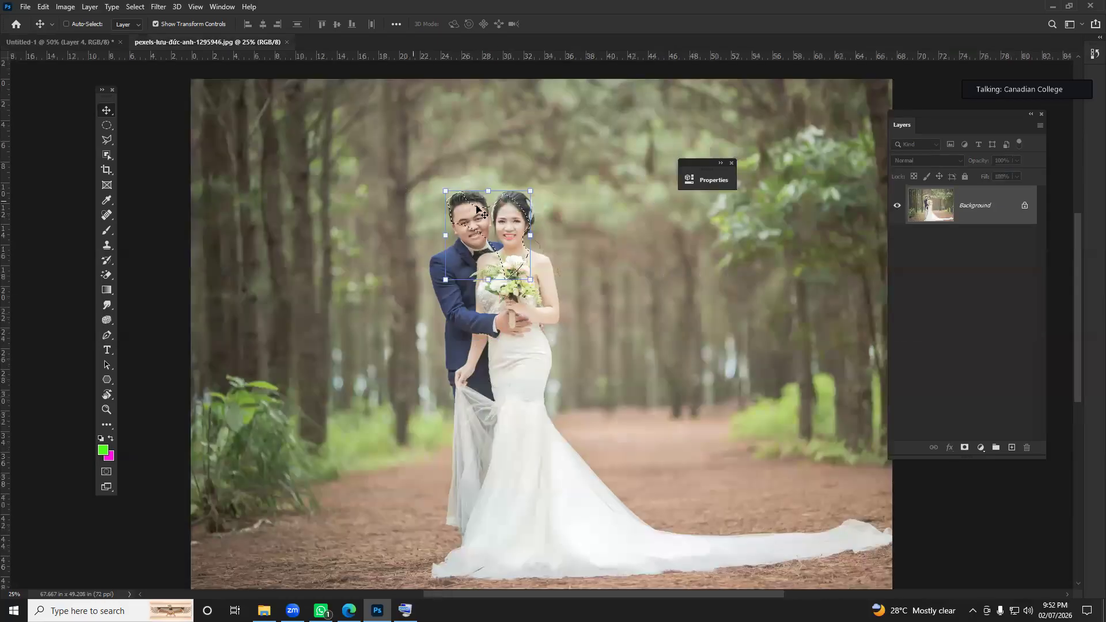
key("ctrl")
key("ctrl+d")
Step: Open pexels-files-1651411 from the Photoshop work folder and draw an elliptical selection around the couple's heads and upper bodies
left_click(106, 126)
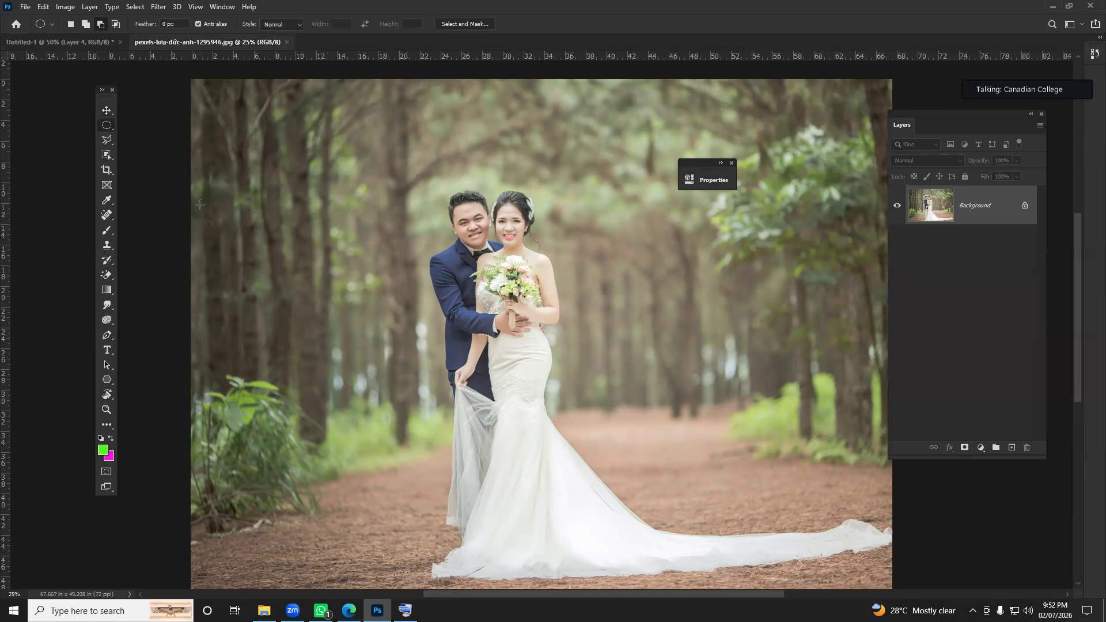
left_click(264, 611)
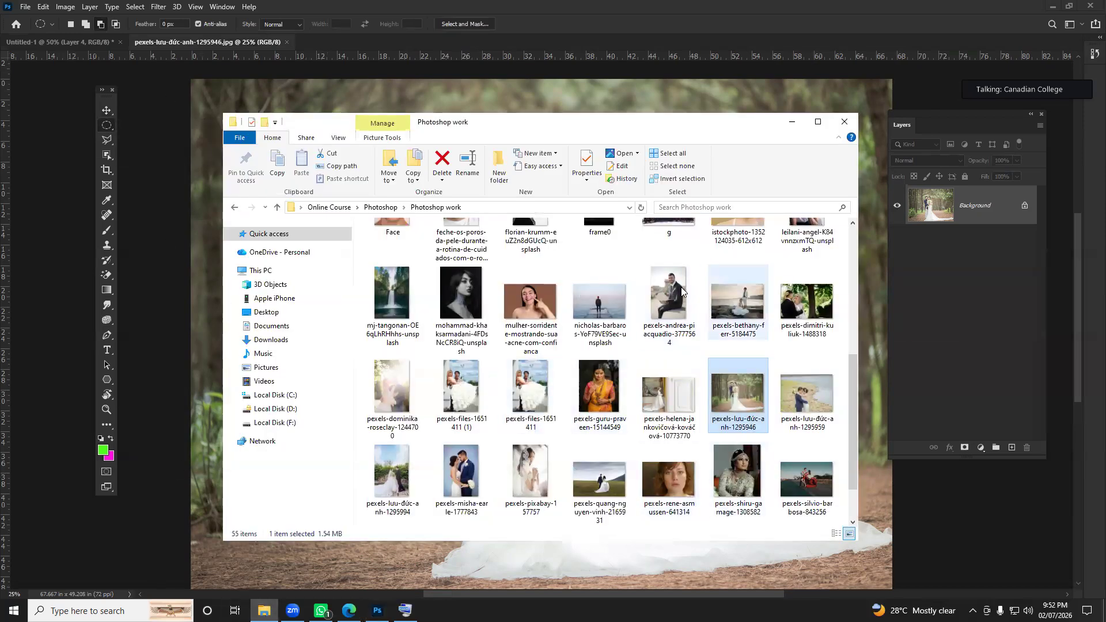
left_click_drag(533, 388, 510, 44)
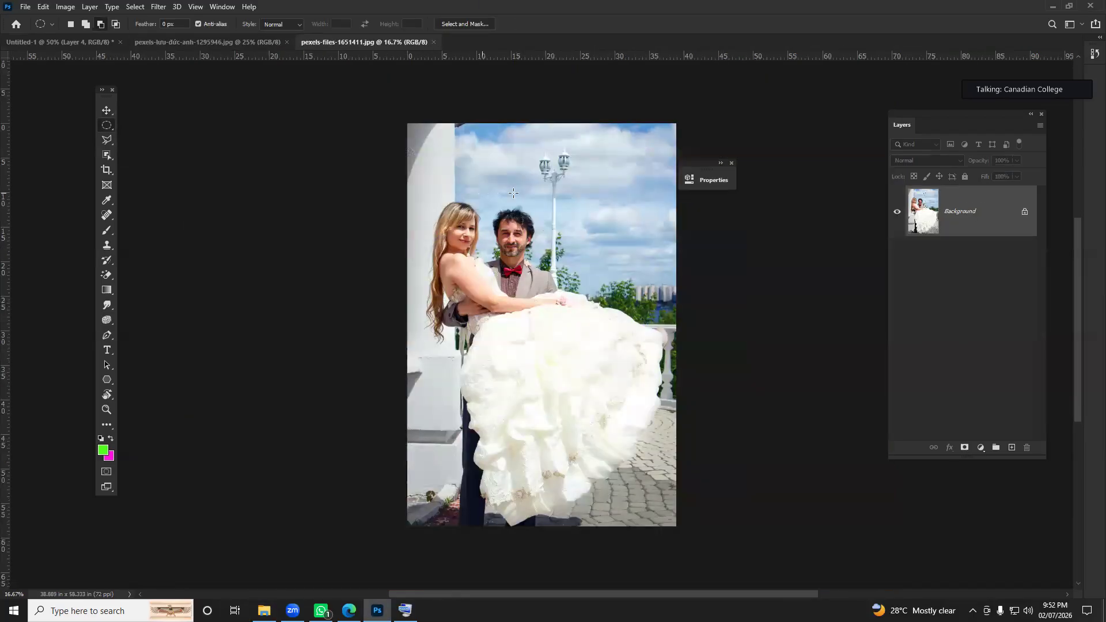
right_click(104, 126)
left_click(136, 133)
left_click_drag(423, 190, 558, 326)
Step: Copy the second couple's selection into Untitled-1, scale it to about 33% and place it near the canvas's right edge
left_click(112, 117)
left_click_drag(455, 237, 97, 53)
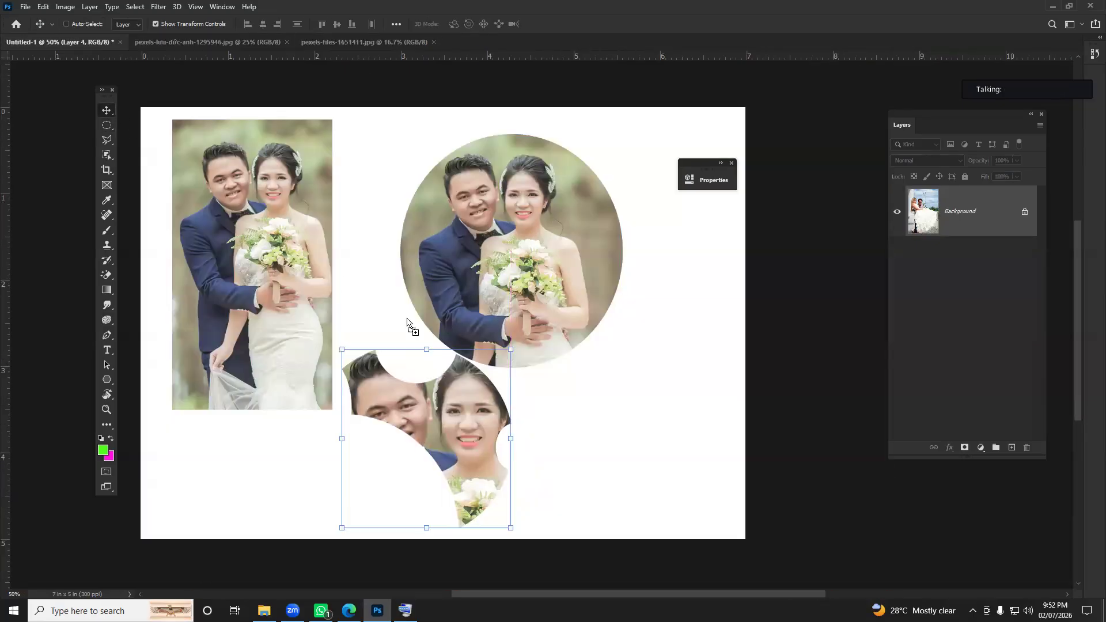
left_click_drag(407, 319, 408, 321)
left_click_drag(598, 293, 688, 375)
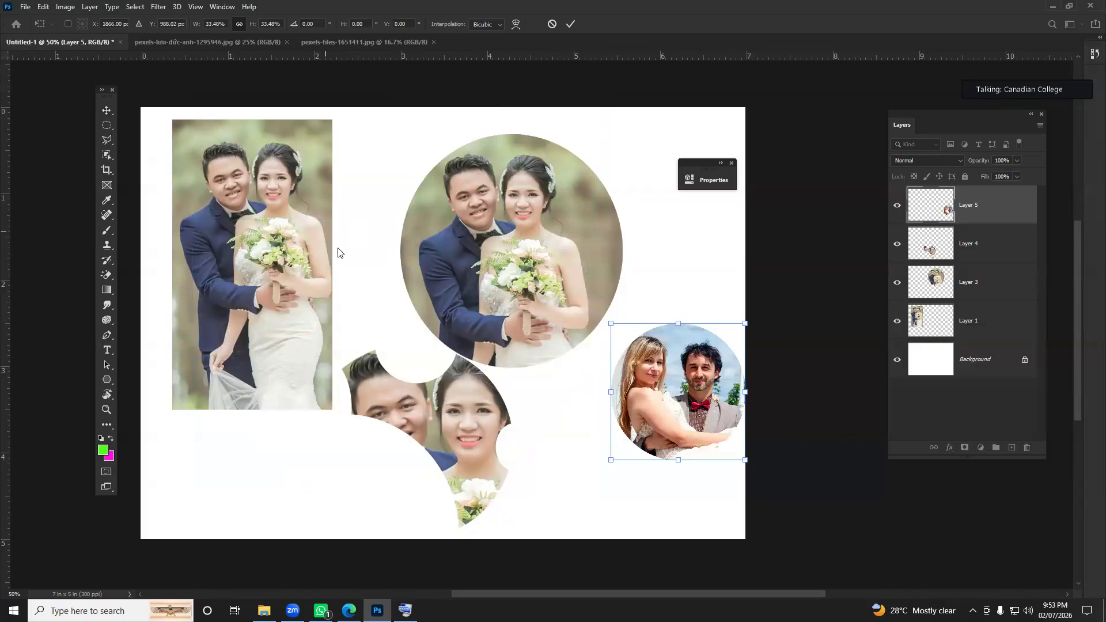
Step: Deselect the ellipse in pexels-files-1651411.jpg and close that photo
left_click(333, 41)
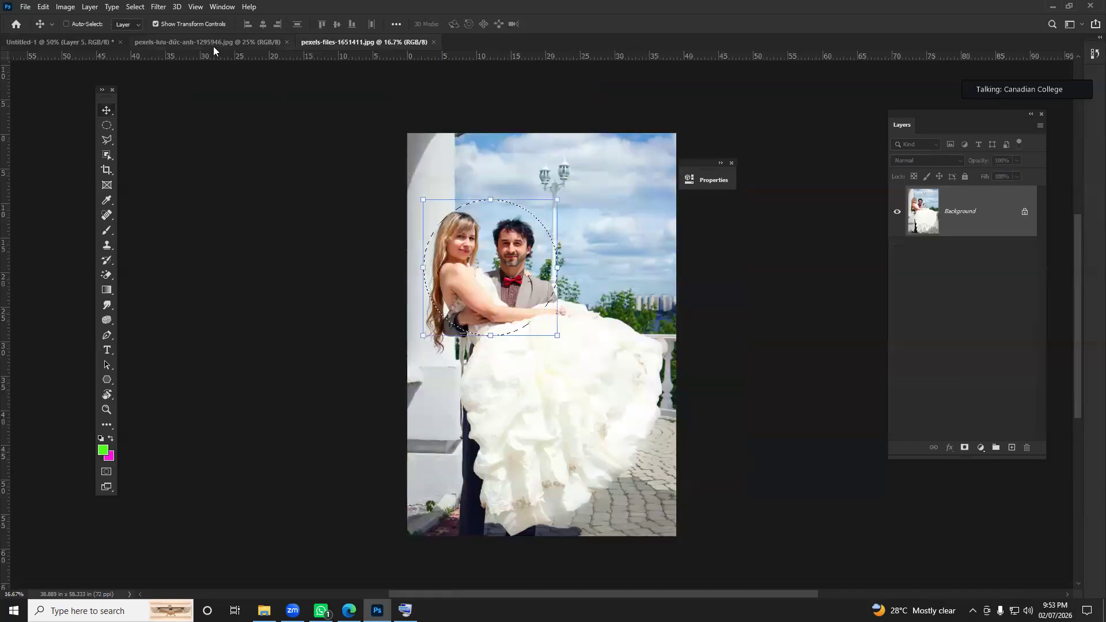
left_click(135, 7)
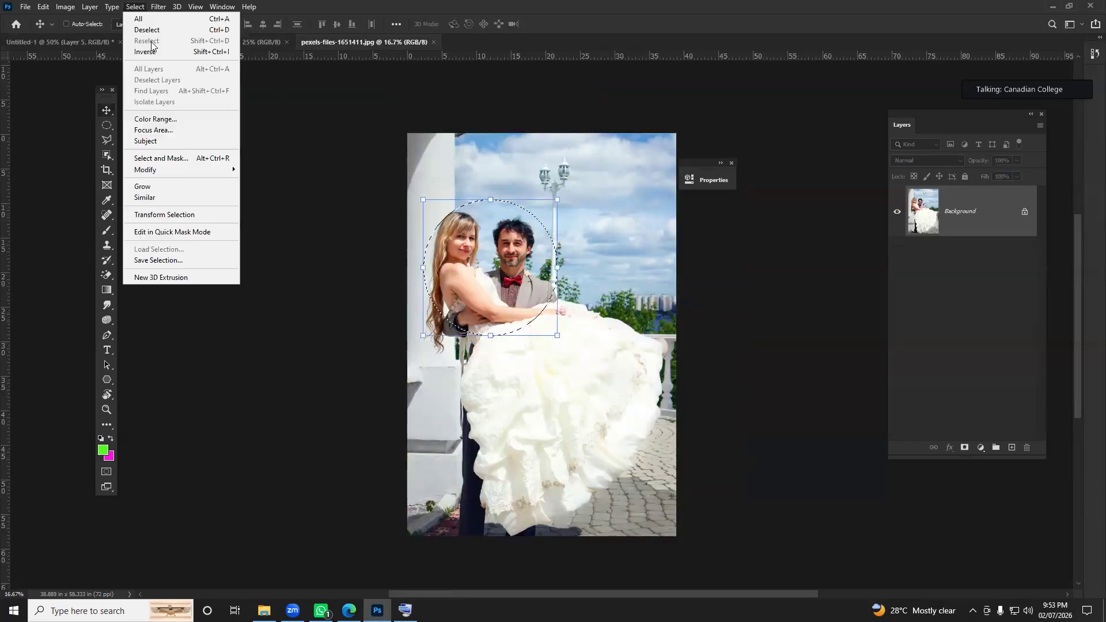
left_click(144, 26)
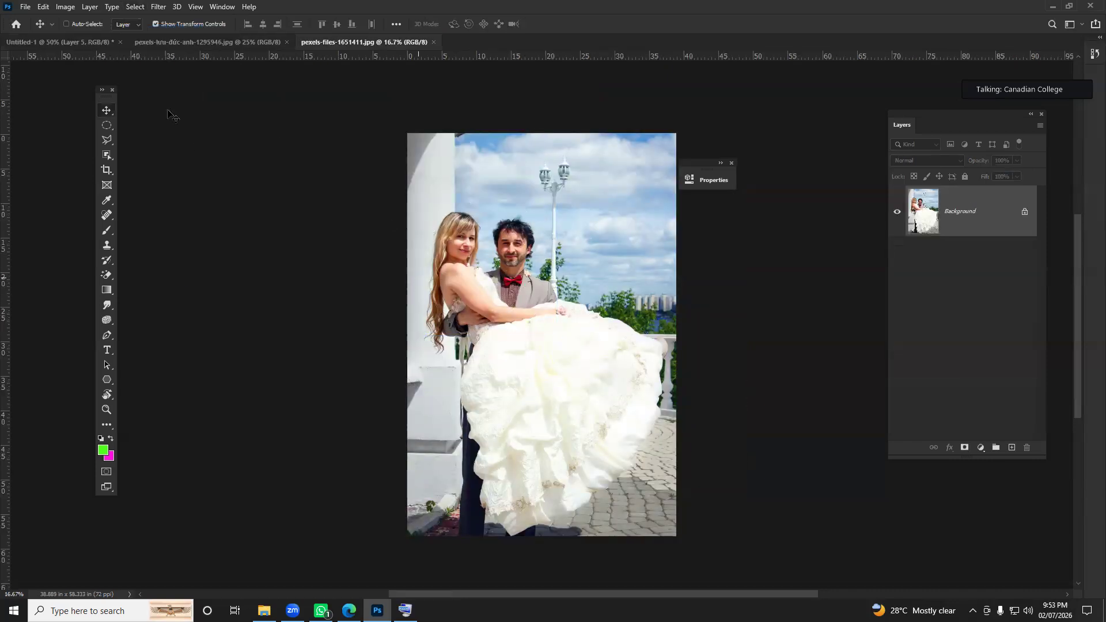
left_click(434, 42)
Step: Scale the second couple's cutout on Layer 5 to about 38% and position it below the large circular photo
left_click_drag(595, 83, 344, 339)
left_click_drag(282, 397, 637, 408)
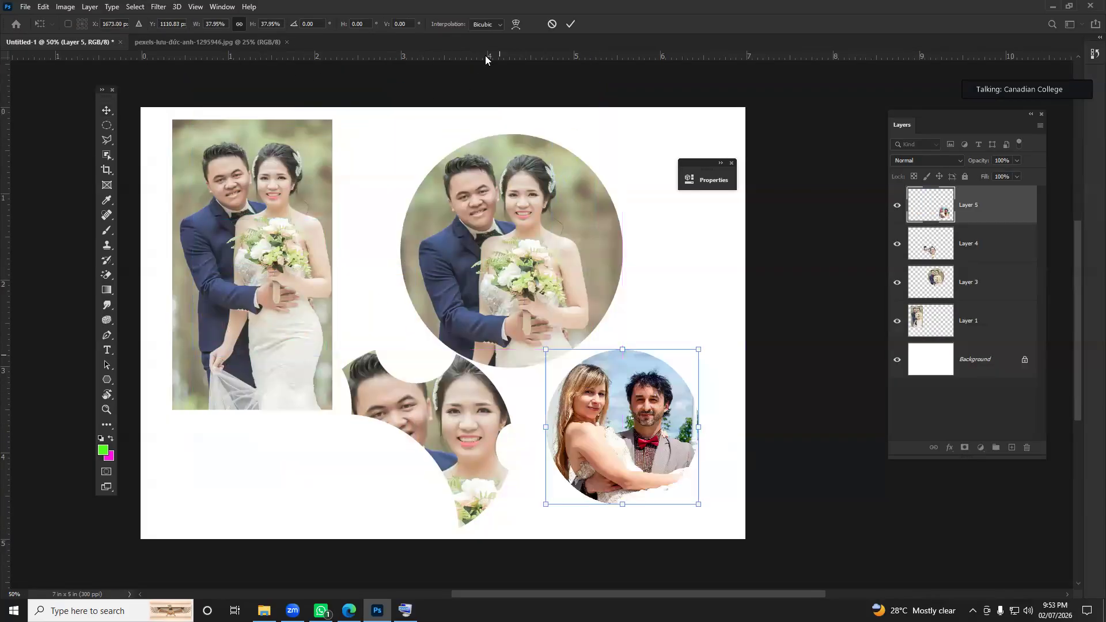
left_click(570, 23)
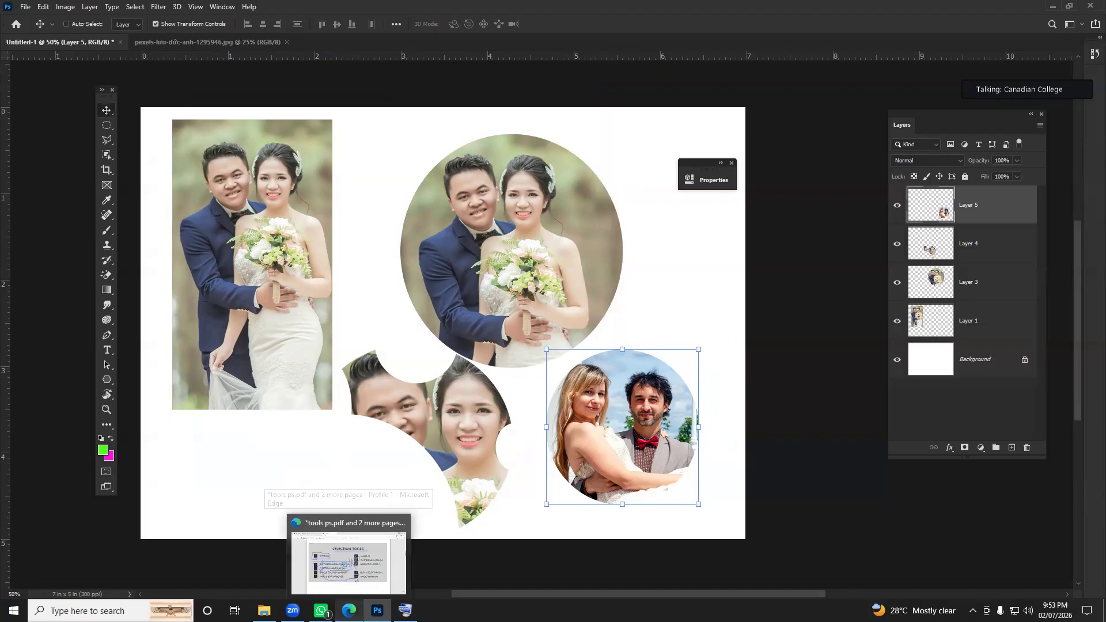
Step: Switch to Microsoft Edge, draw a freehand outline around the Selection Tools list in tools ps.pdf, and return to Photoshop
left_click(349, 610)
mouse_move(467, 120)
left_mouse_down()
mouse_move(167, 390)
mouse_move(348, 446)
mouse_move(963, 454)
mouse_move(887, 215)
mouse_move(853, 182)
left_mouse_up()
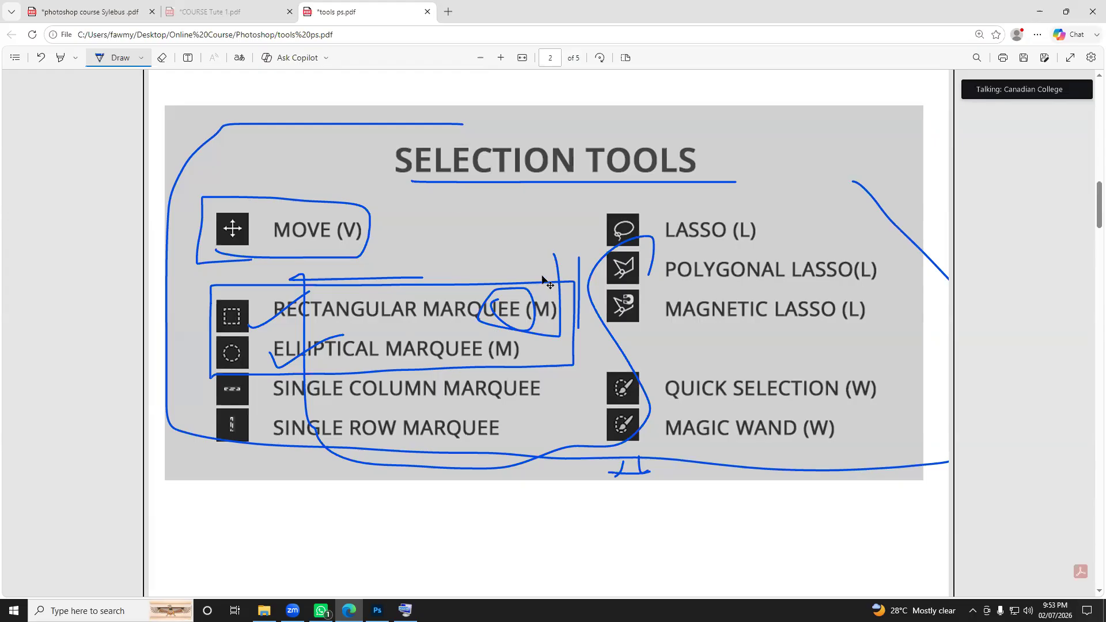
left_click(1042, 9)
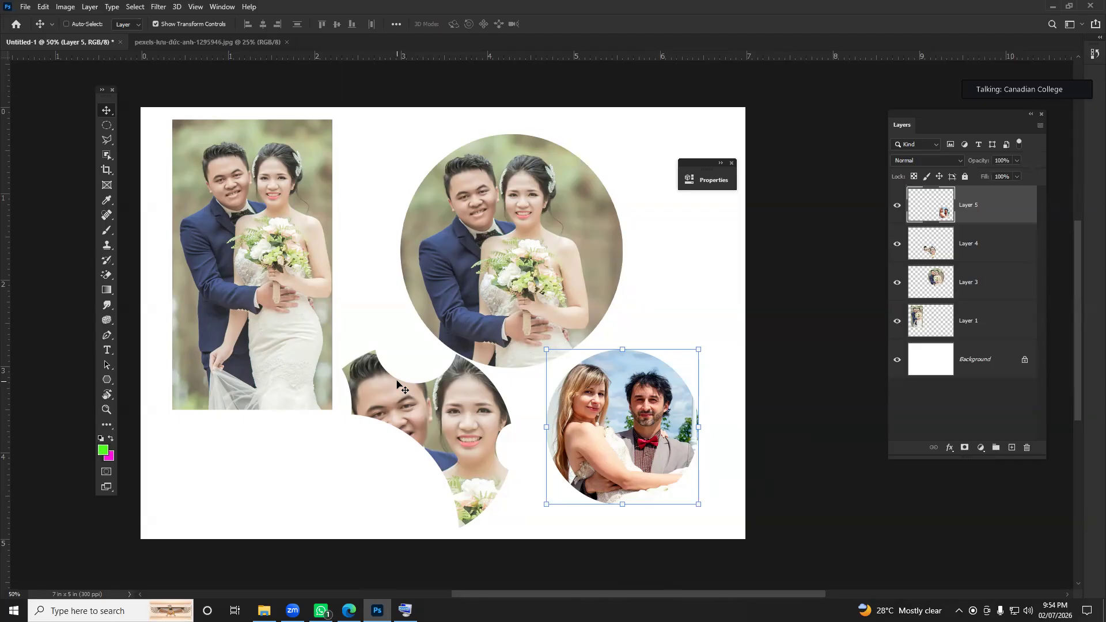
scroll(435, 439, "down", 3)
scroll(435, 438, "up", 3)
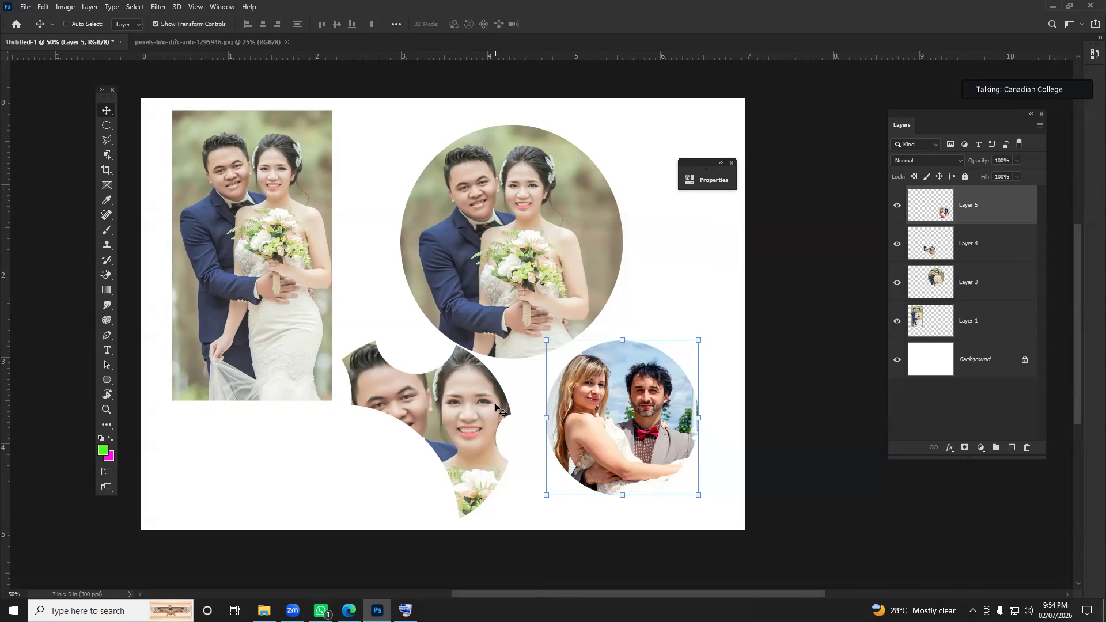
scroll(499, 408, "up", 3)
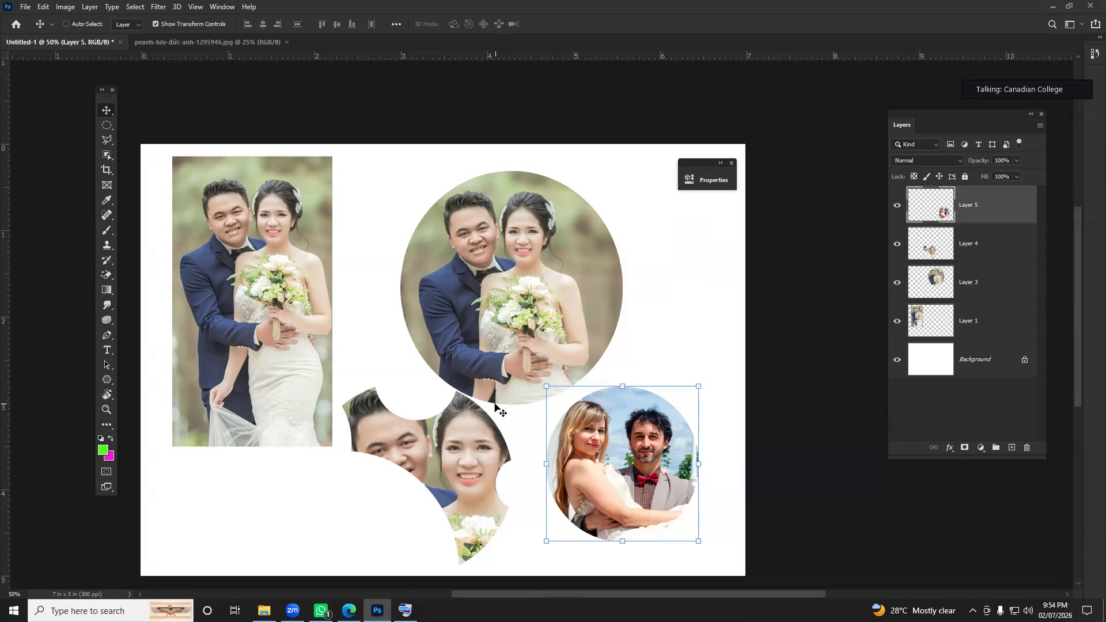